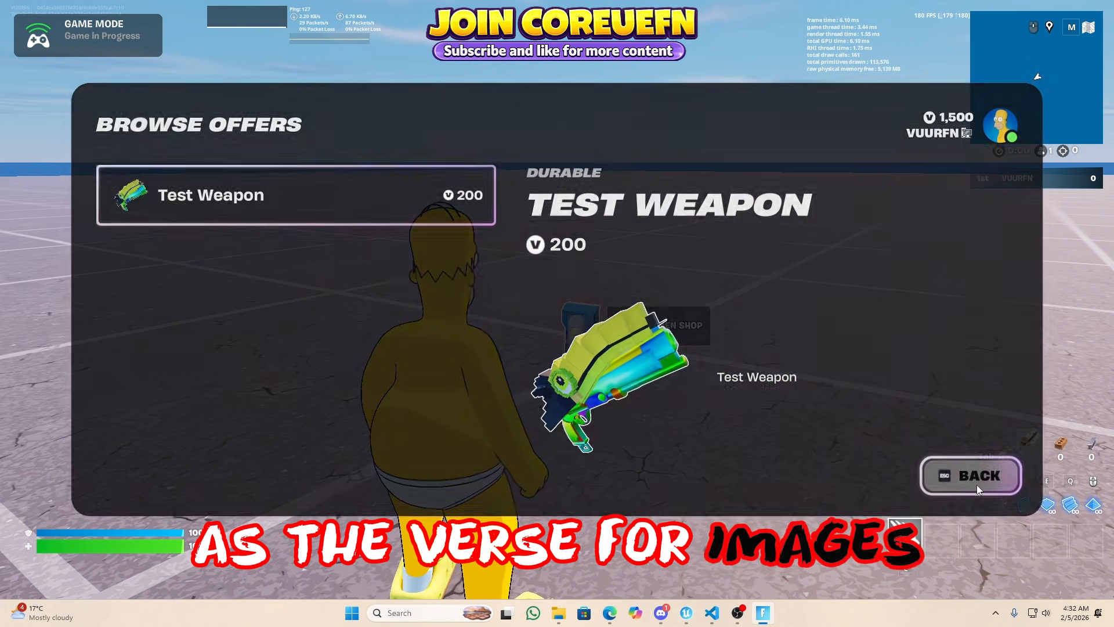
Preview the in-game shop by viewing the pets category's offers, closing them and reopening the shop.
key("f")
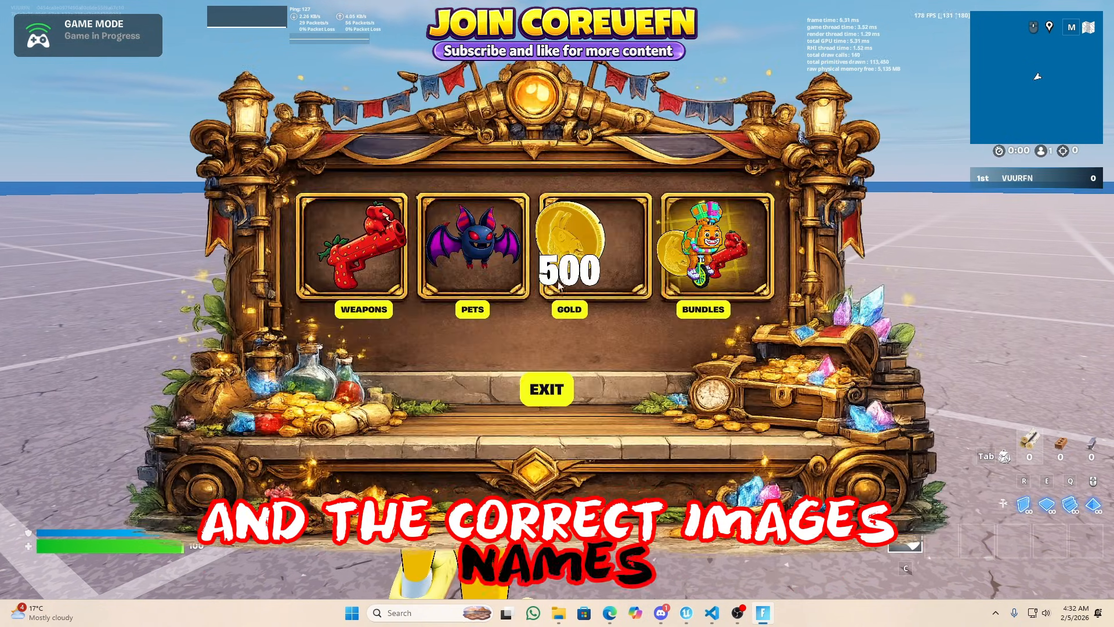
left_click(472, 241)
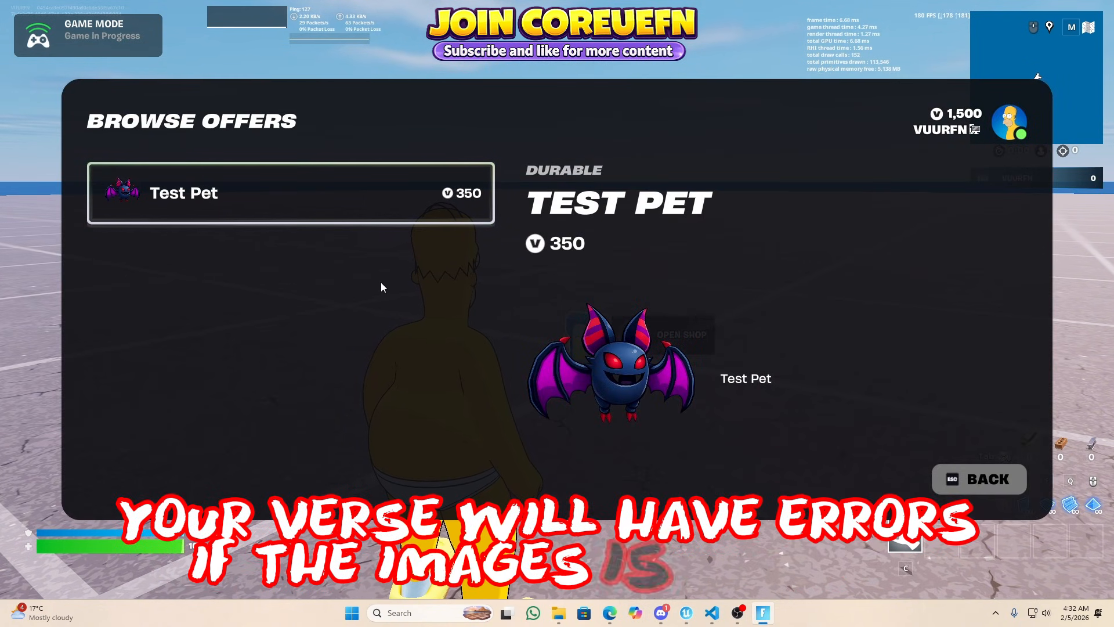
left_click(951, 474)
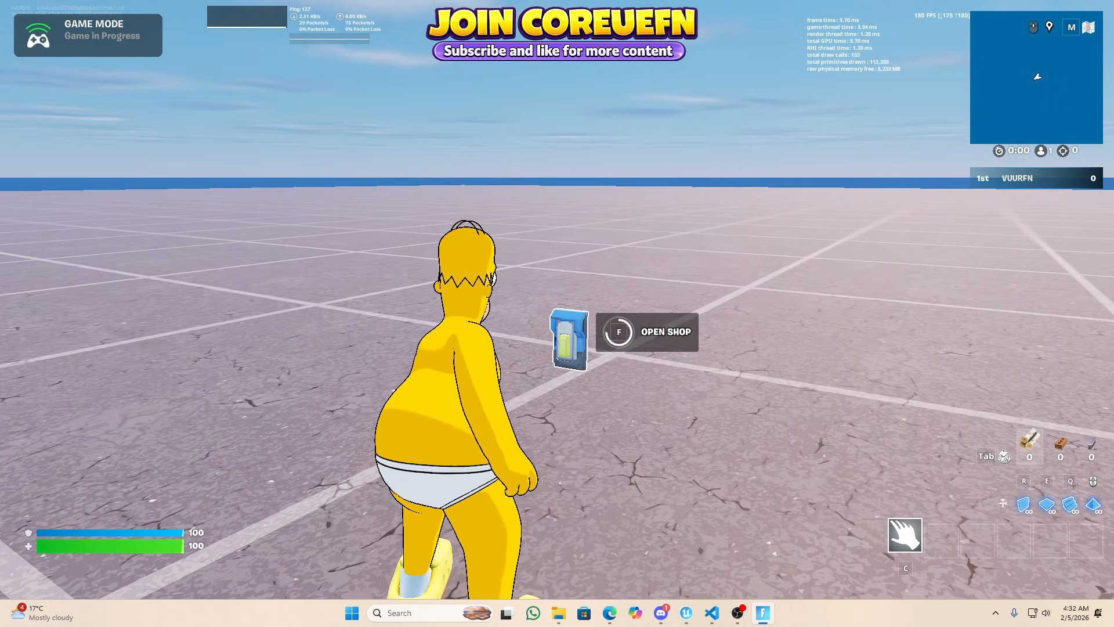
key("f")
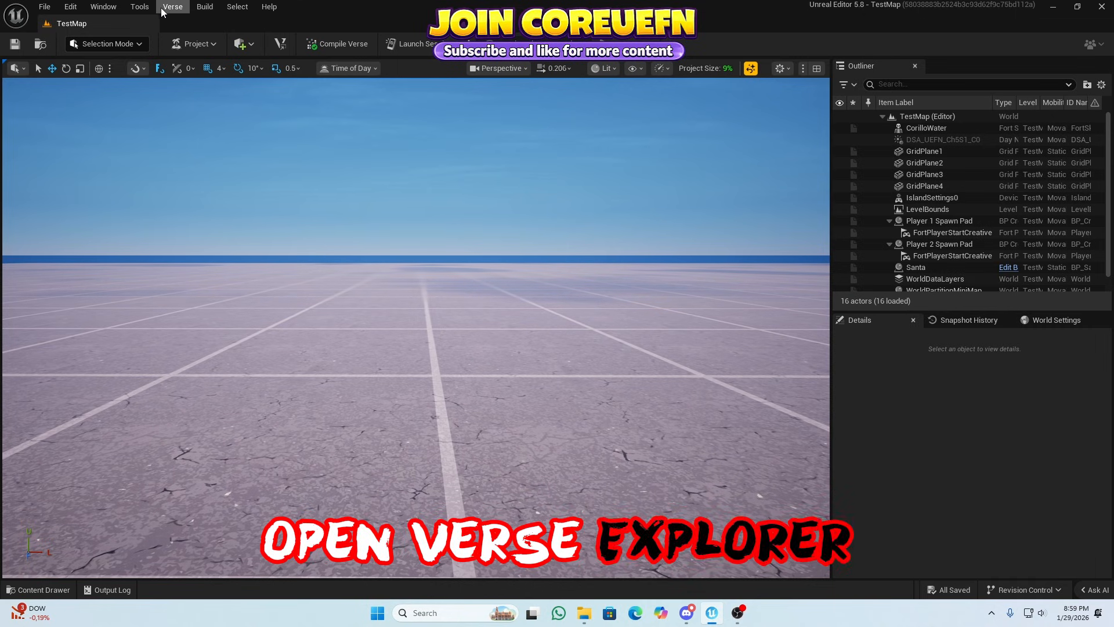
Show the Verse Explorer and create a Verse Device file named pet_system in the Content folder.
left_click(165, 8)
left_click(193, 78)
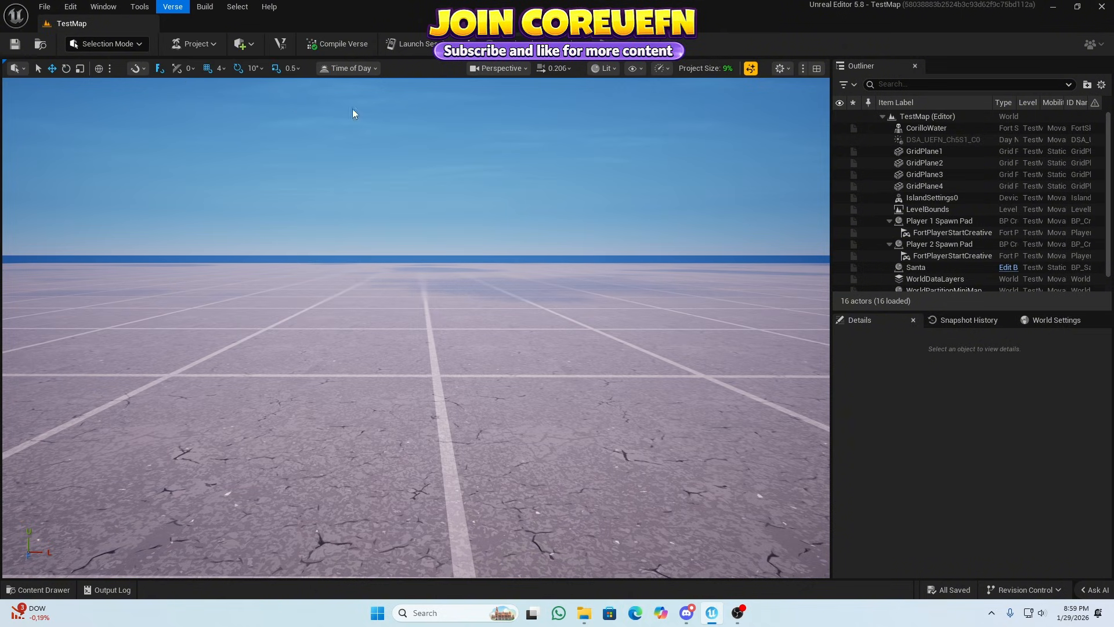
right_click(873, 113)
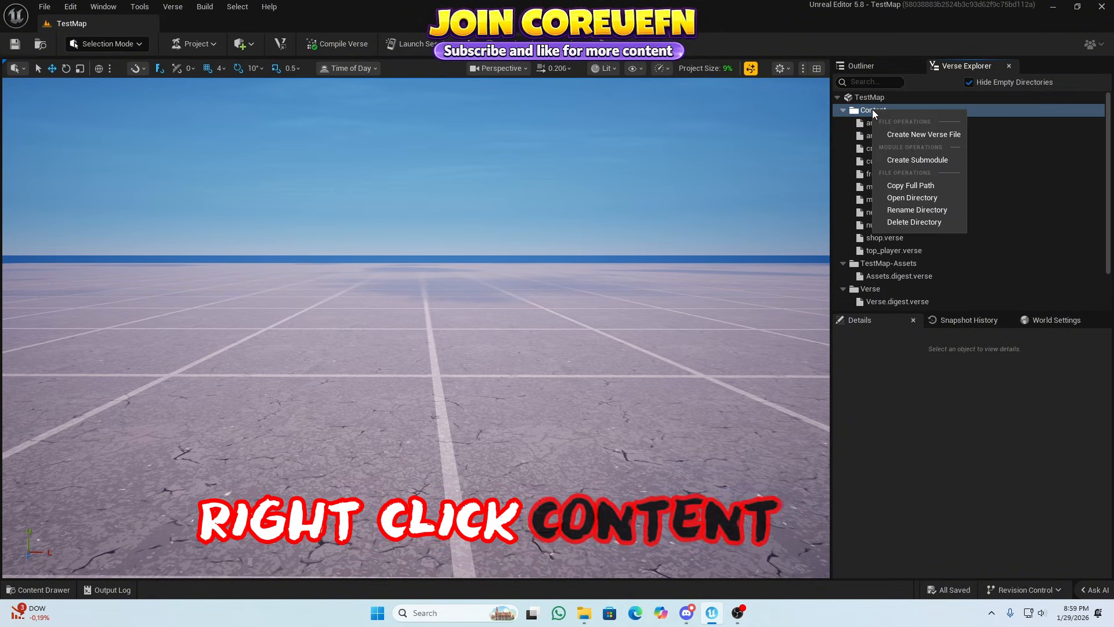
left_click(889, 134)
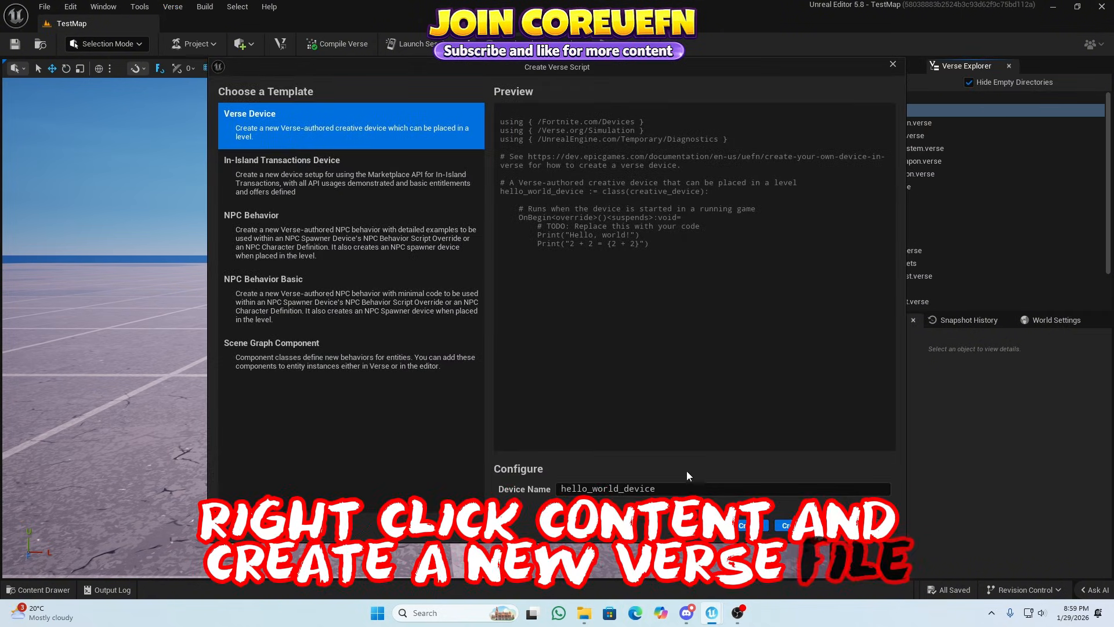
double_click(667, 488)
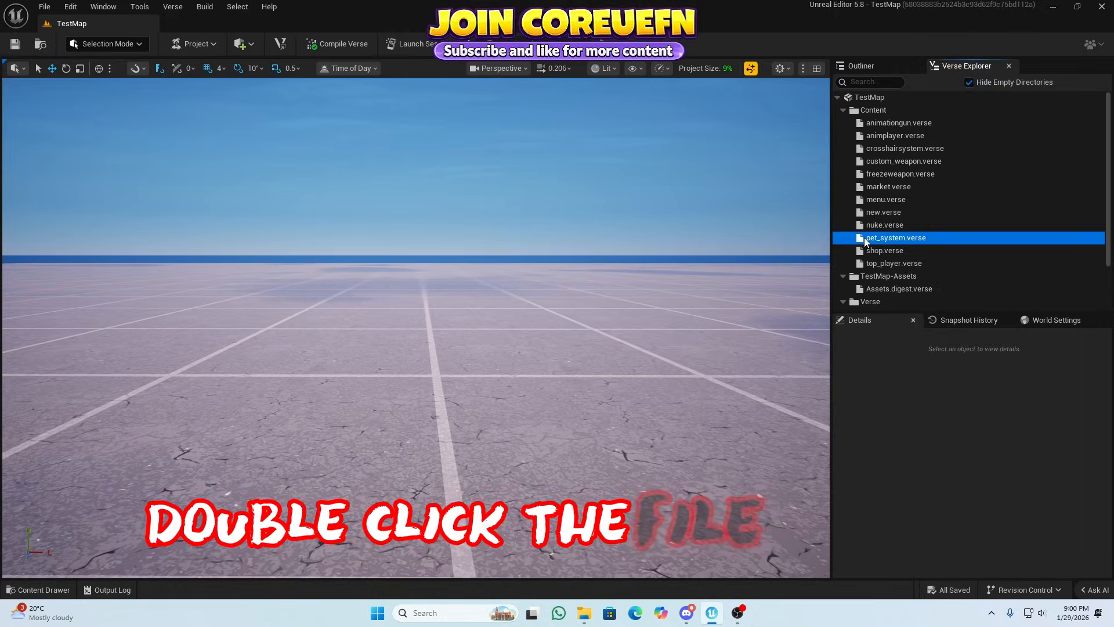
Replace the contents of pet_system.verse with the downloaded Verse file's full code and place the CoreUEFN_Petdevice in the level.
double_click(870, 236)
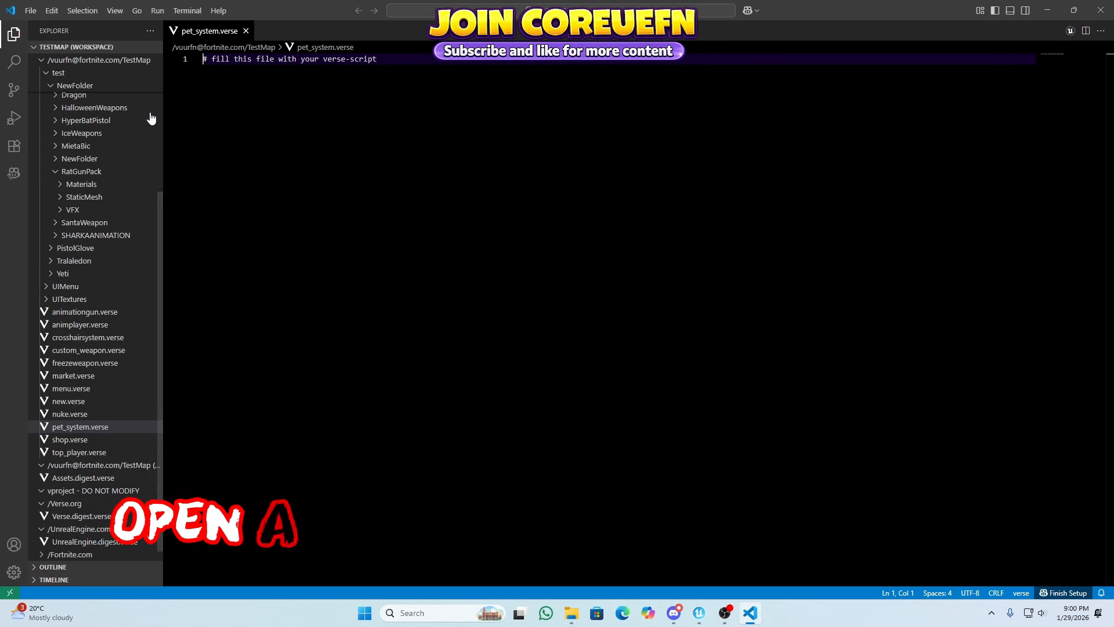
left_click(32, 11)
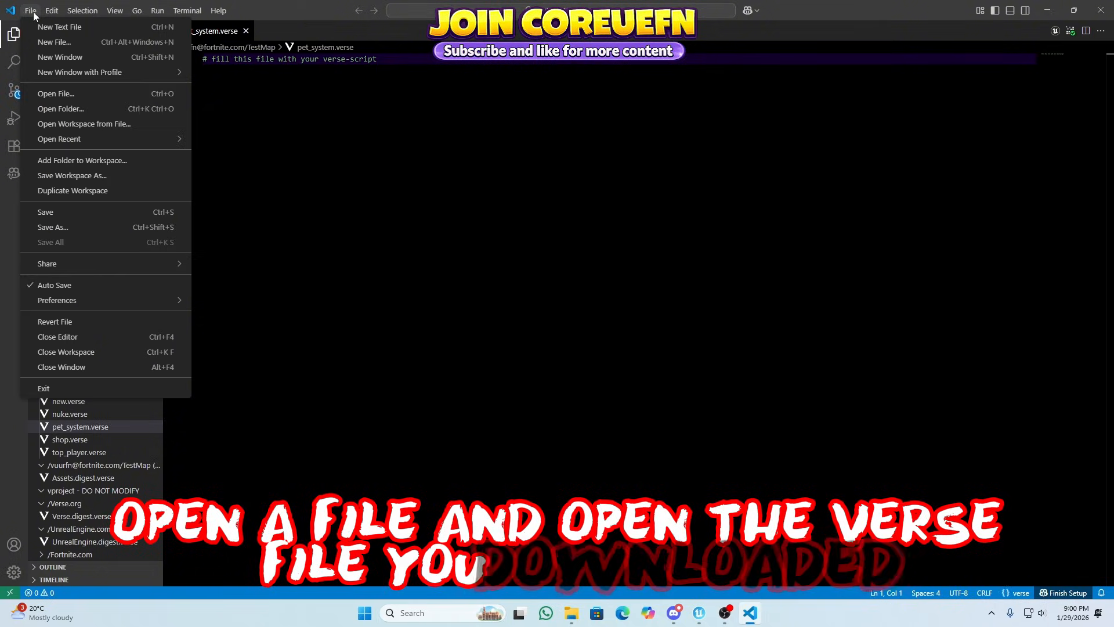
left_click(57, 93)
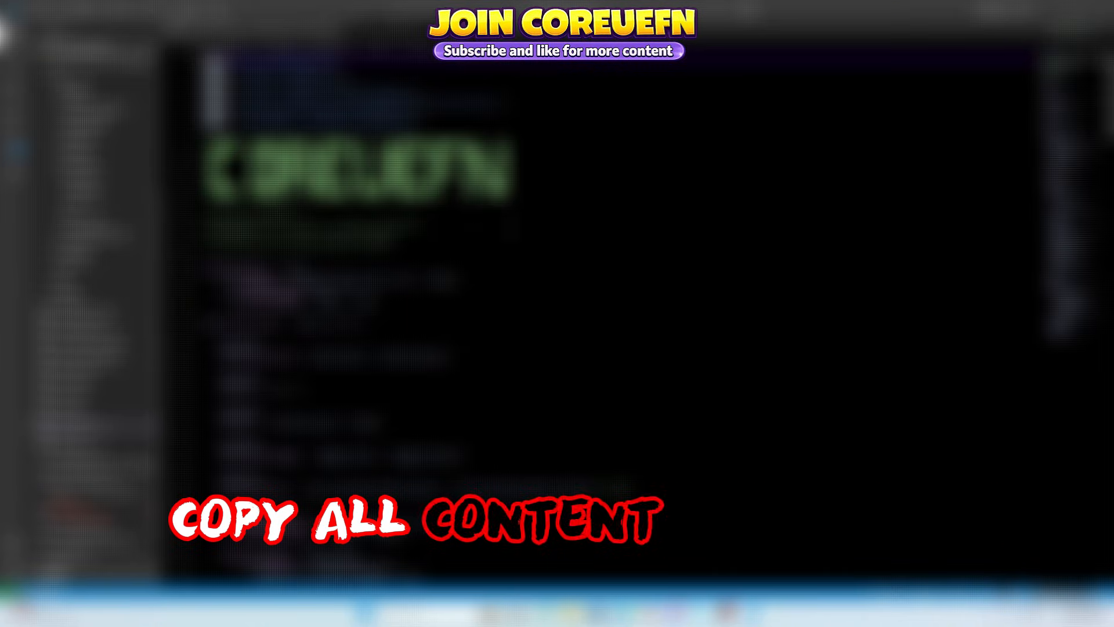
key("ctrl+a")
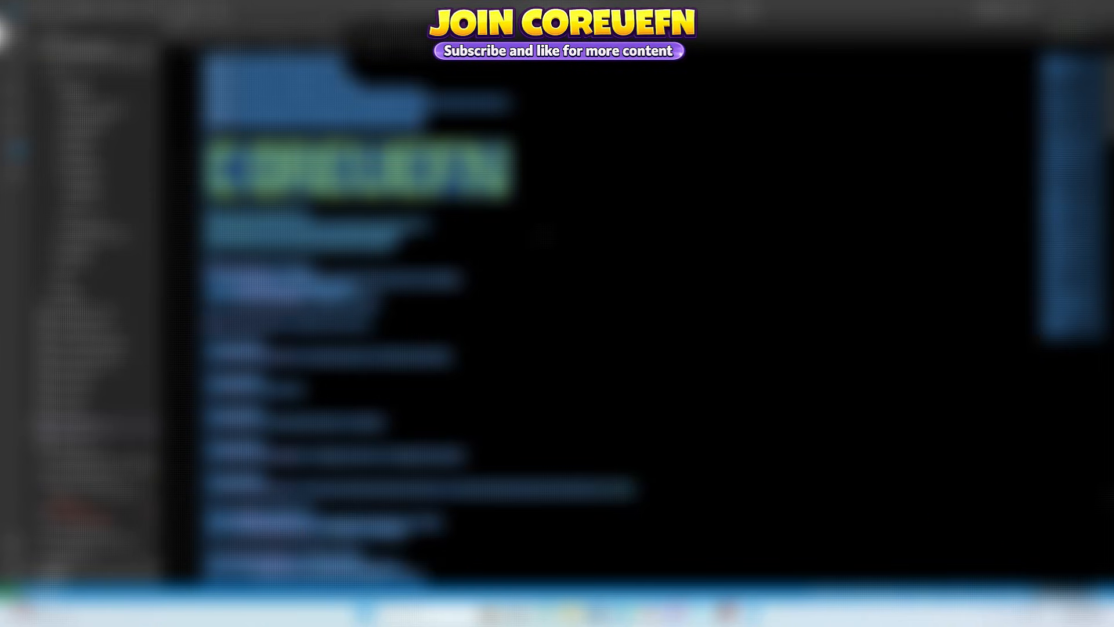
key("ctrl+c")
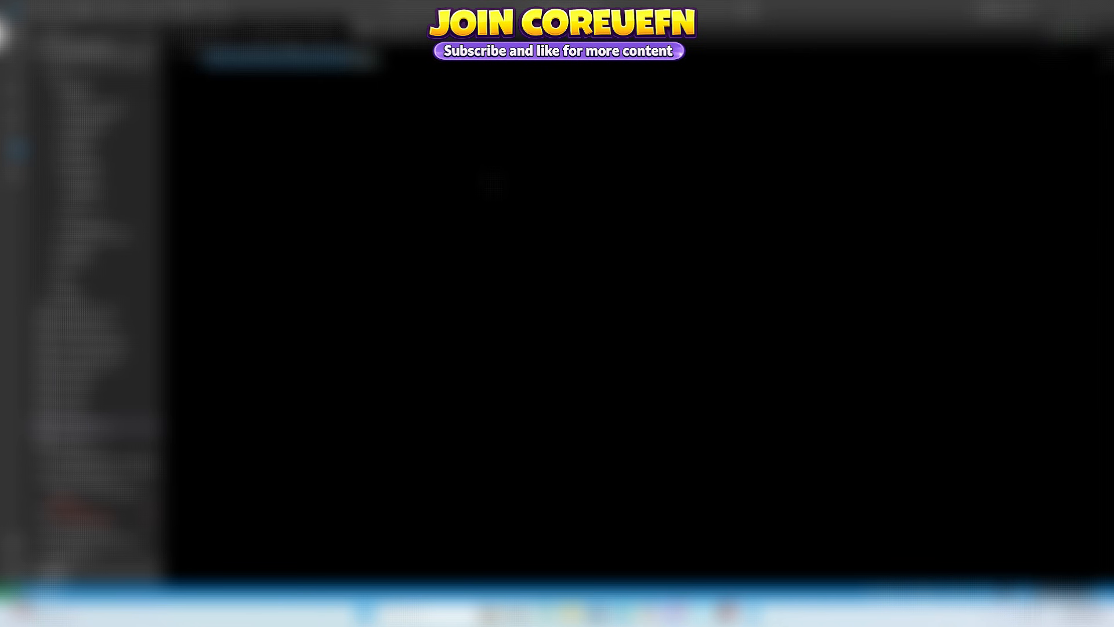
key("ctrl+v")
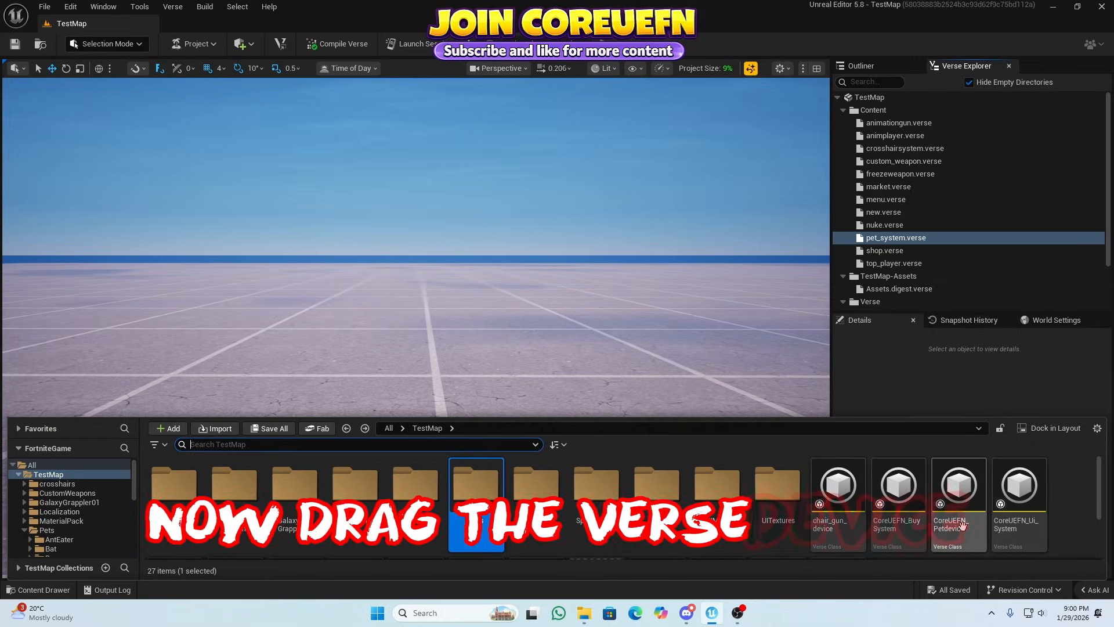
left_click_drag(959, 485, 461, 426)
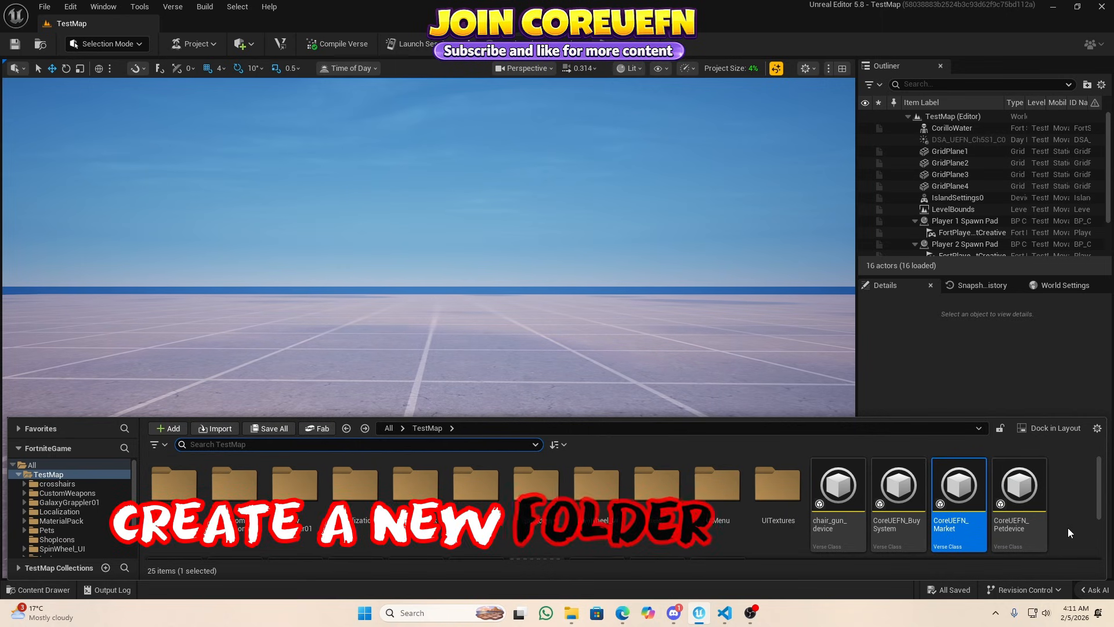
Create a folder named Widgets in the TestMap content and open it.
right_click(1067, 528)
left_click(1036, 202)
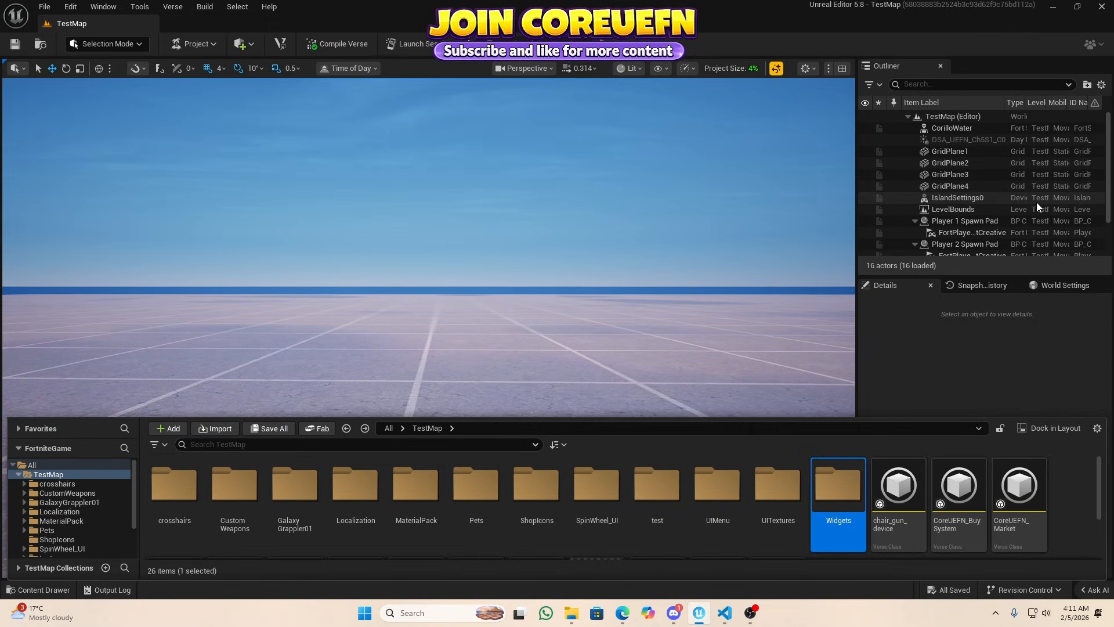
double_click(837, 486)
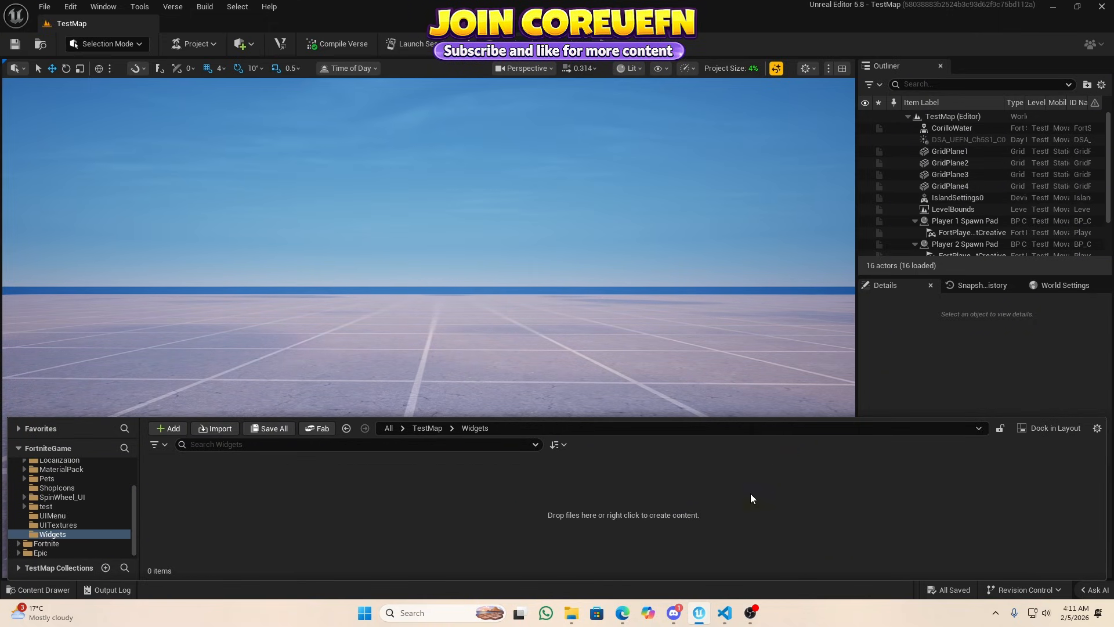
Show the Widgets folder in File Explorer and copy UI_Shop.uasset from the NewTutorials folder into it.
right_click(71, 531)
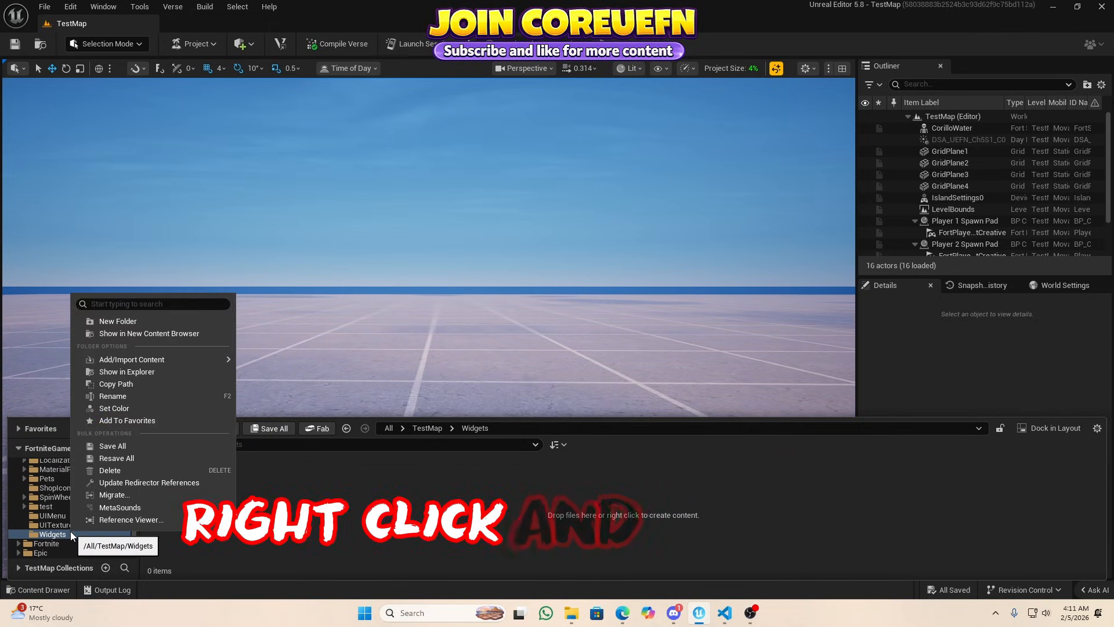
left_click(128, 371)
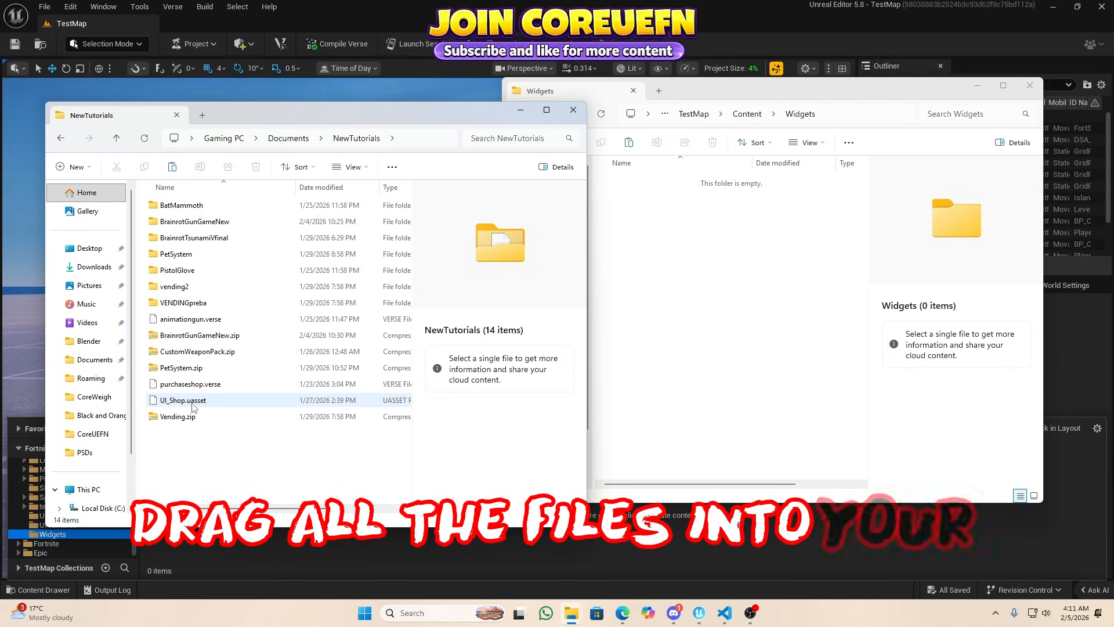
left_click(183, 400)
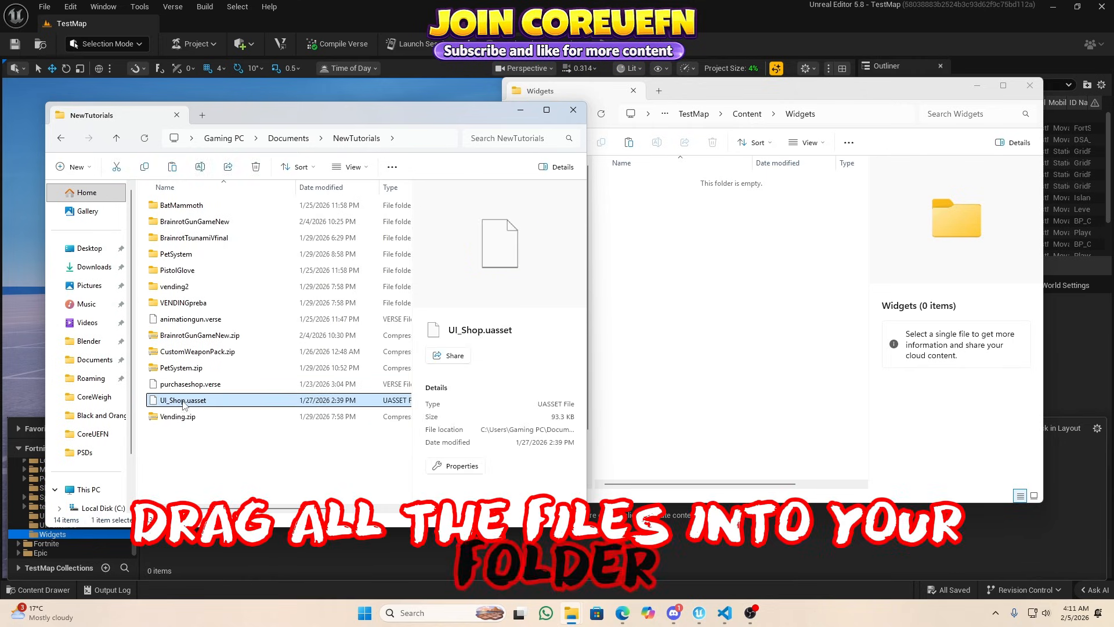
right_click(183, 404)
left_click(221, 416)
left_click(617, 273)
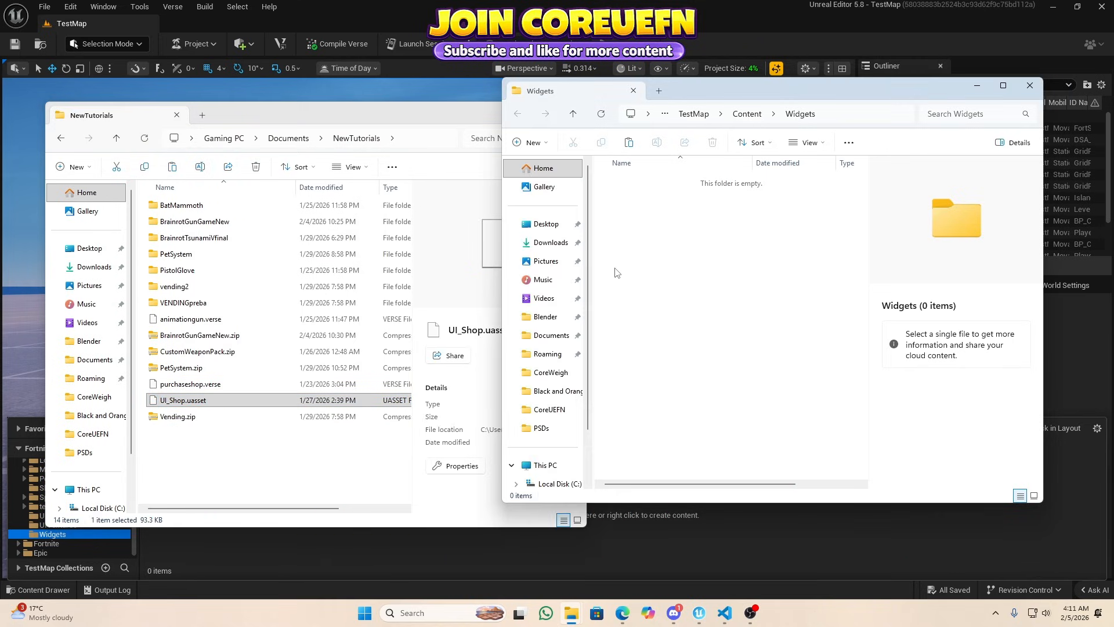
right_click(617, 273)
left_click(637, 279)
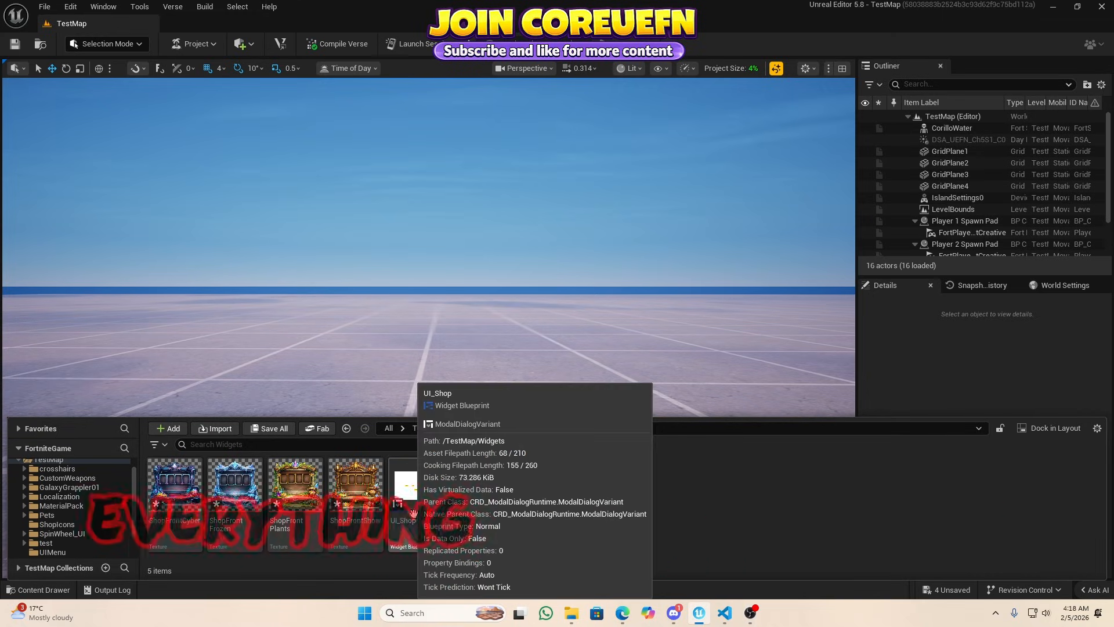
Open the UI_Shop widget for editing and select its main background image, MainBG.
double_click(403, 491)
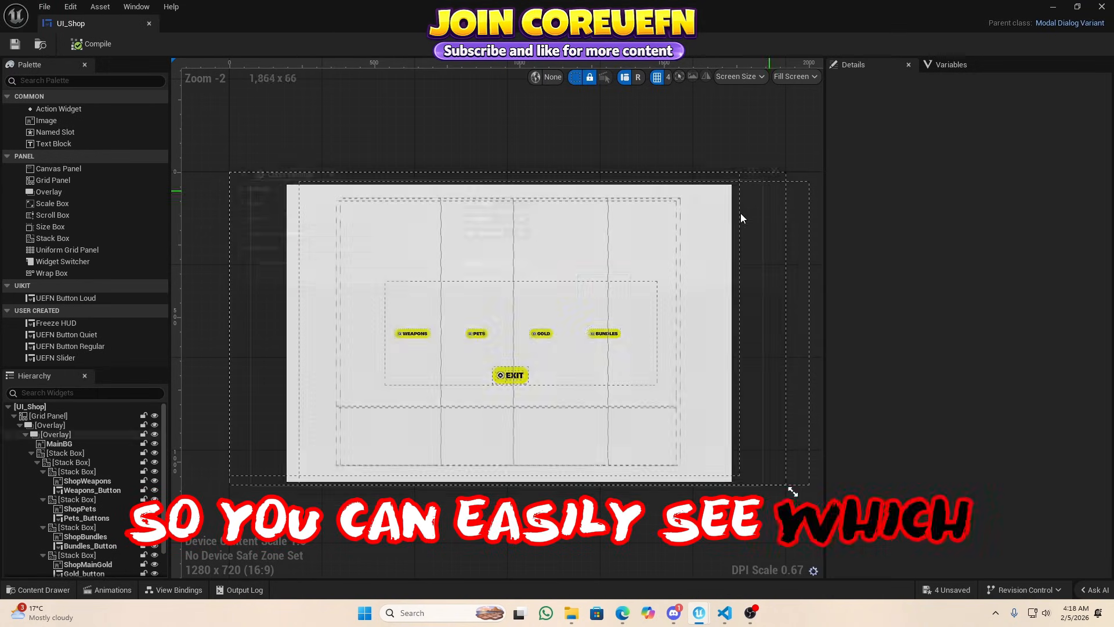
left_click(707, 251)
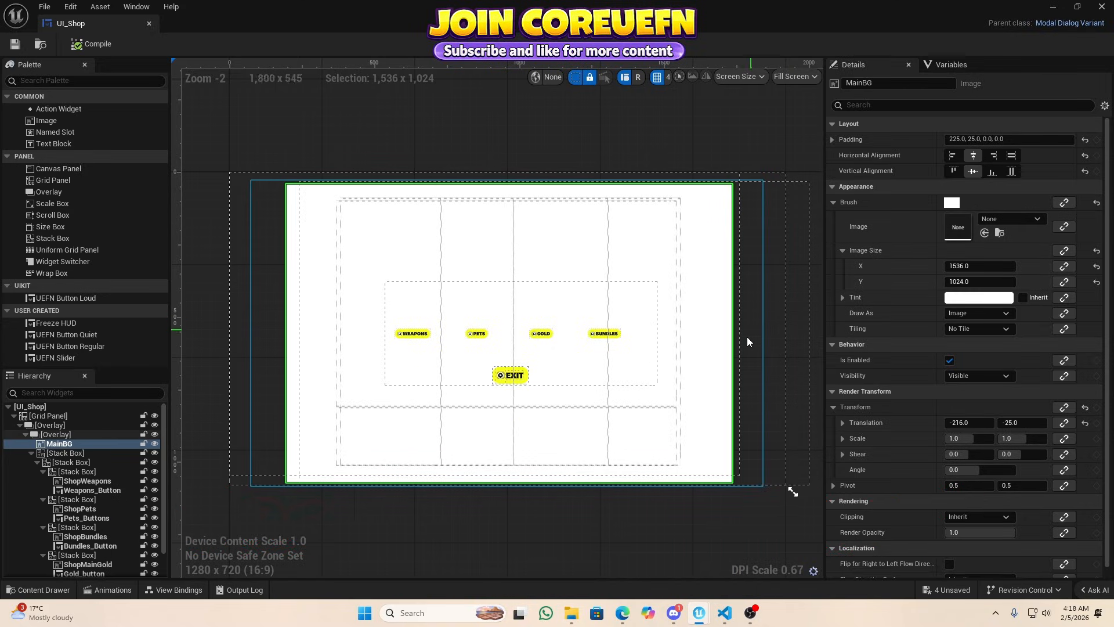
Try the ShopFrontShow and ShopFrontPlants textures as the MainBG image, undoing each assignment.
key("ctrl+space")
left_click(292, 492)
left_click(355, 452)
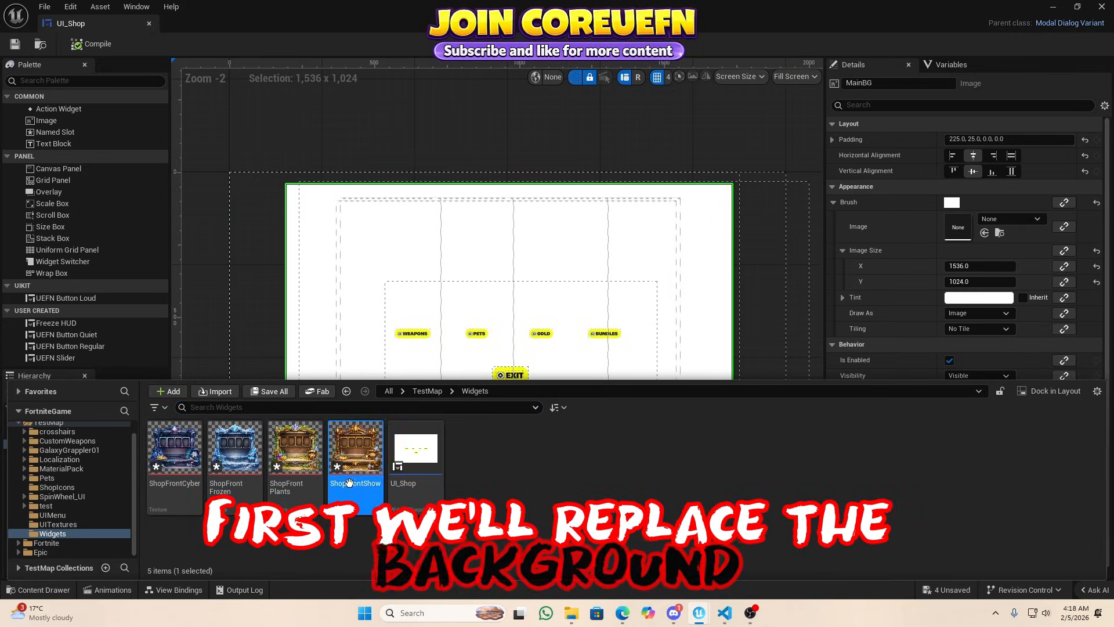
mouse_move(355, 452)
left_mouse_down()
mouse_move(574, 329)
mouse_move(987, 228)
left_mouse_up()
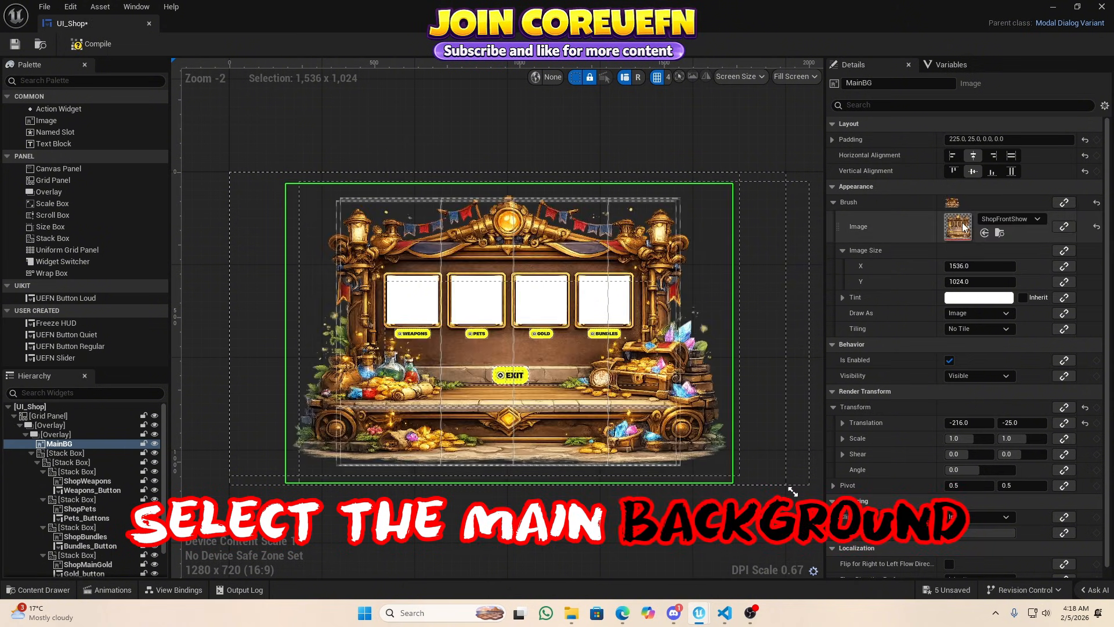
key("ctrl+z")
key("ctrl+space")
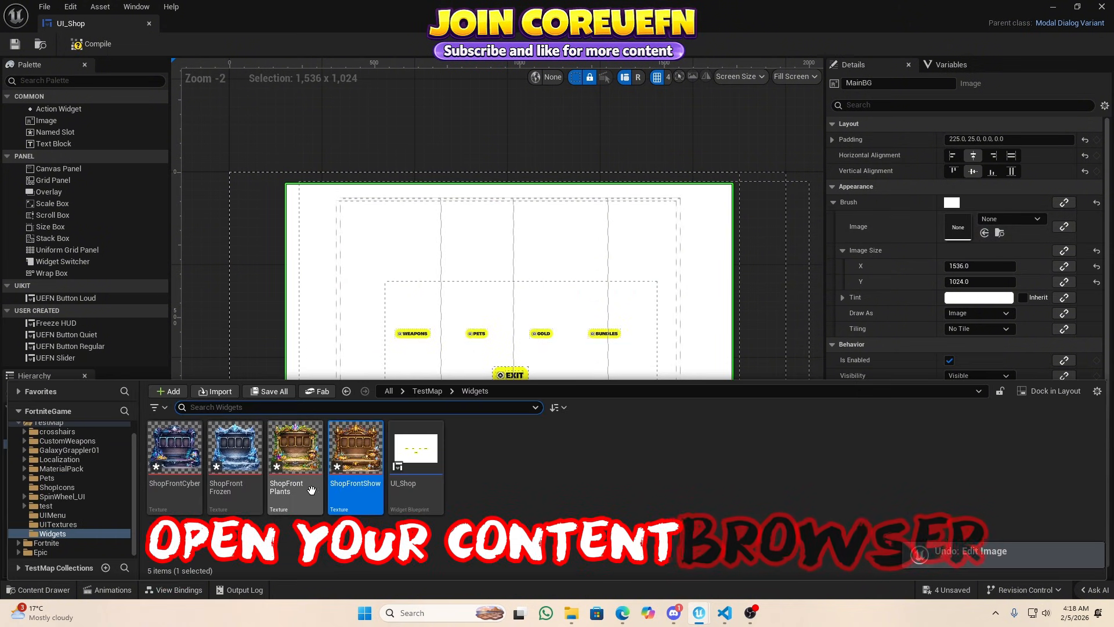
left_click_drag(291, 459, 943, 227)
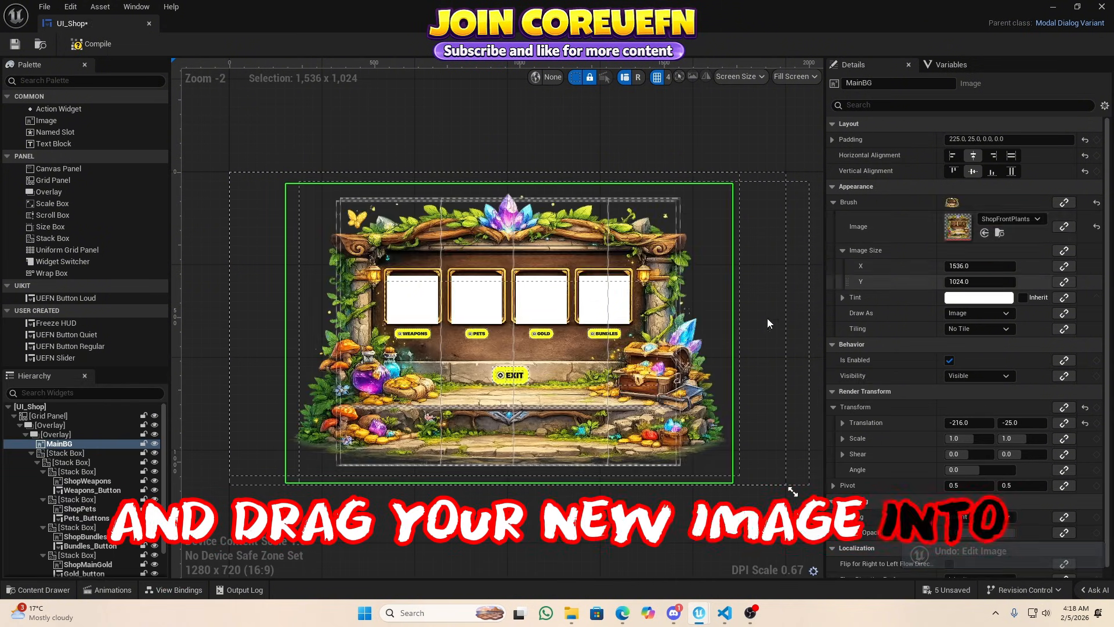
key("ctrl+z")
Assign the ShopFrontShow texture as the MainBG image of the shop widget.
key("ctrl+space")
left_click_drag(356, 449, 952, 232)
left_click(602, 485)
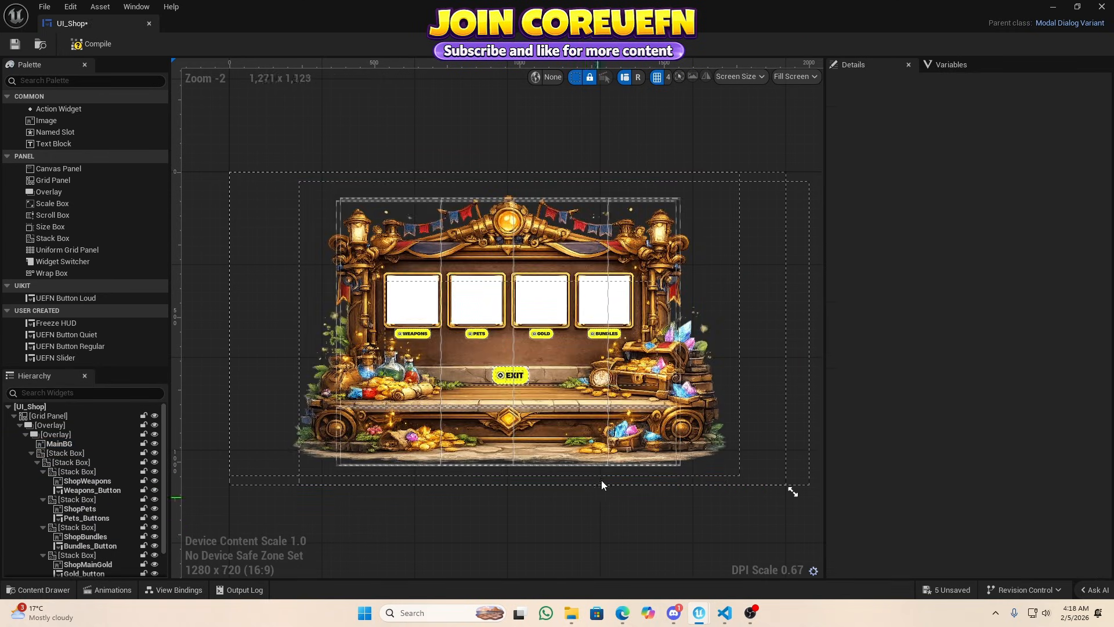
scroll(498, 345, "up", 1)
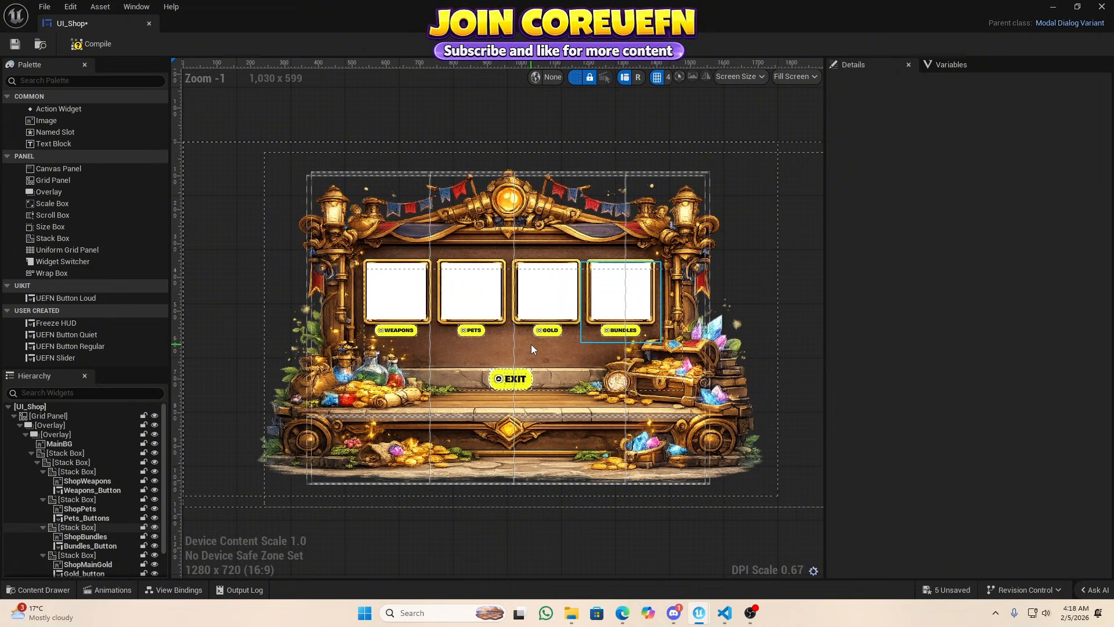
scroll(531, 344, "down", 1)
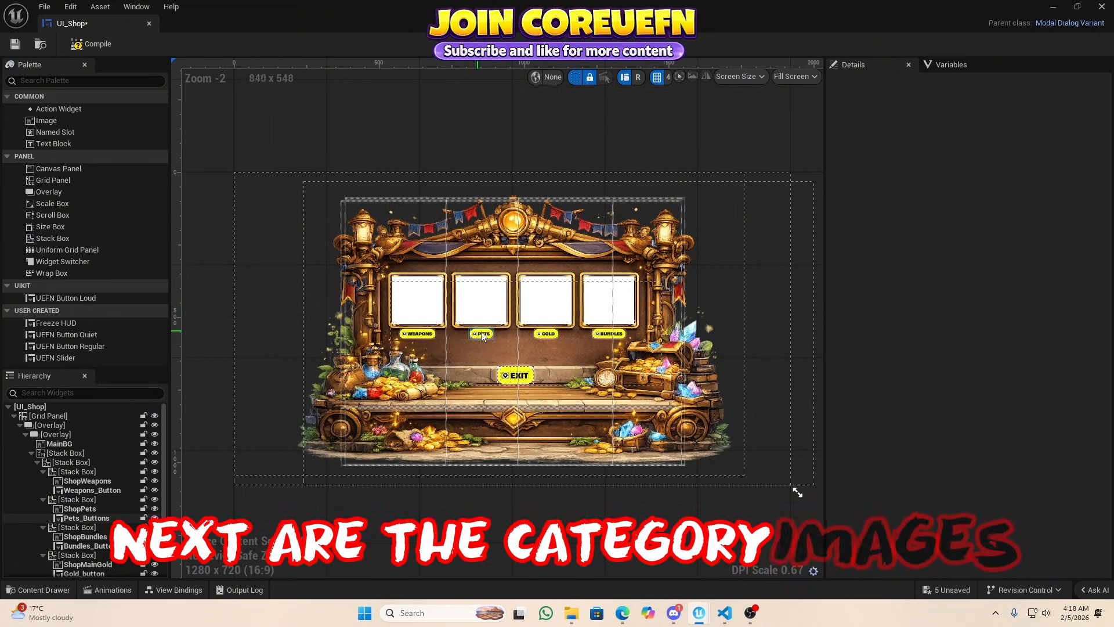
Try moving the weapons category's stack box by setting its X translation to 20, and undo the move.
left_click(417, 299)
left_click(71, 472)
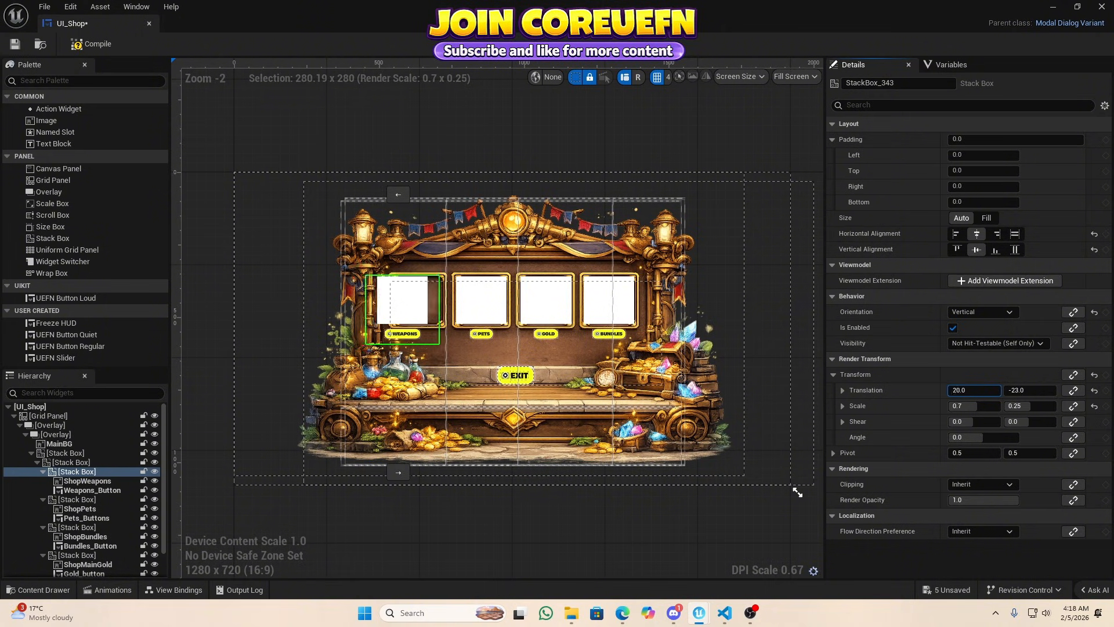
key("ctrl+z")
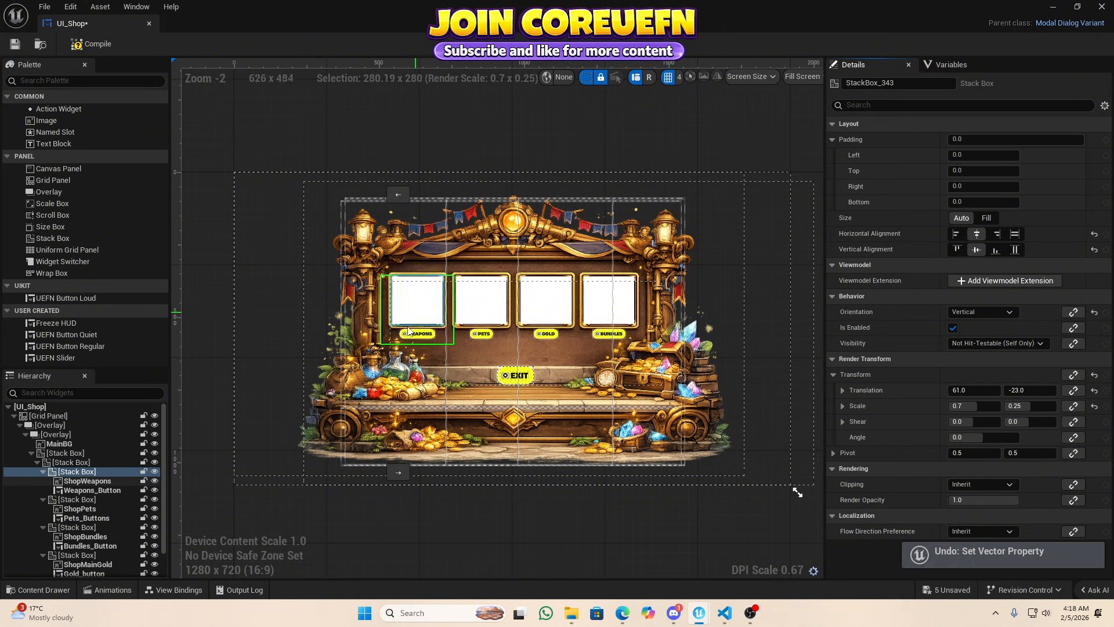
Assign the ShopStrawPistol texture from the ShopIcons folder to the ShopWeapons image.
left_click(90, 490)
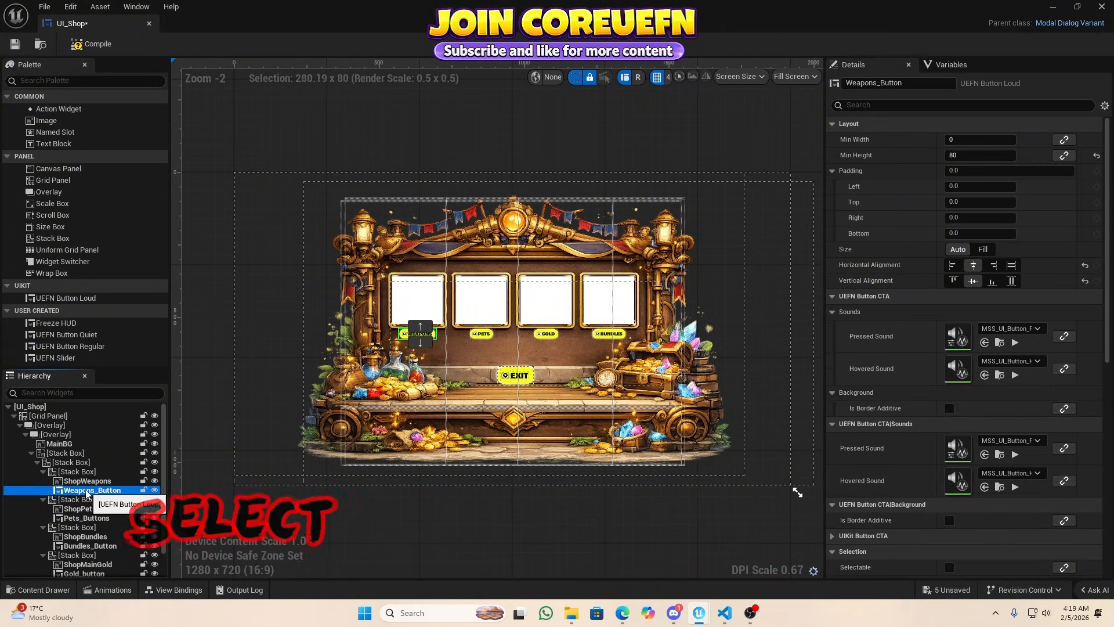
left_click(90, 481)
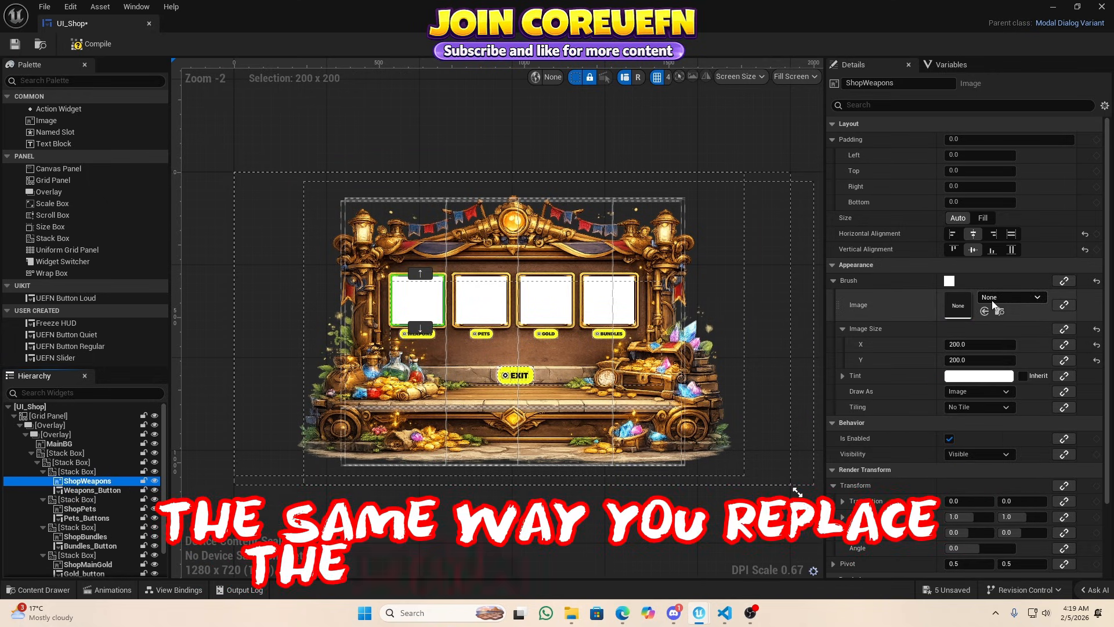
key("ctrl+space")
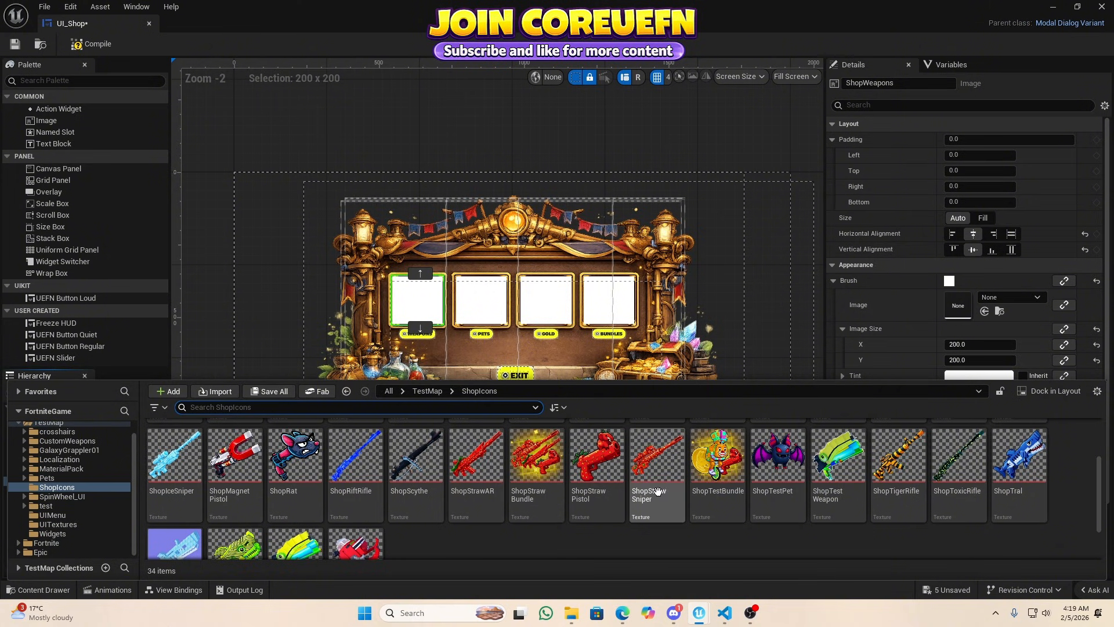
key("ctrl+z")
left_click_drag(658, 394, 963, 303)
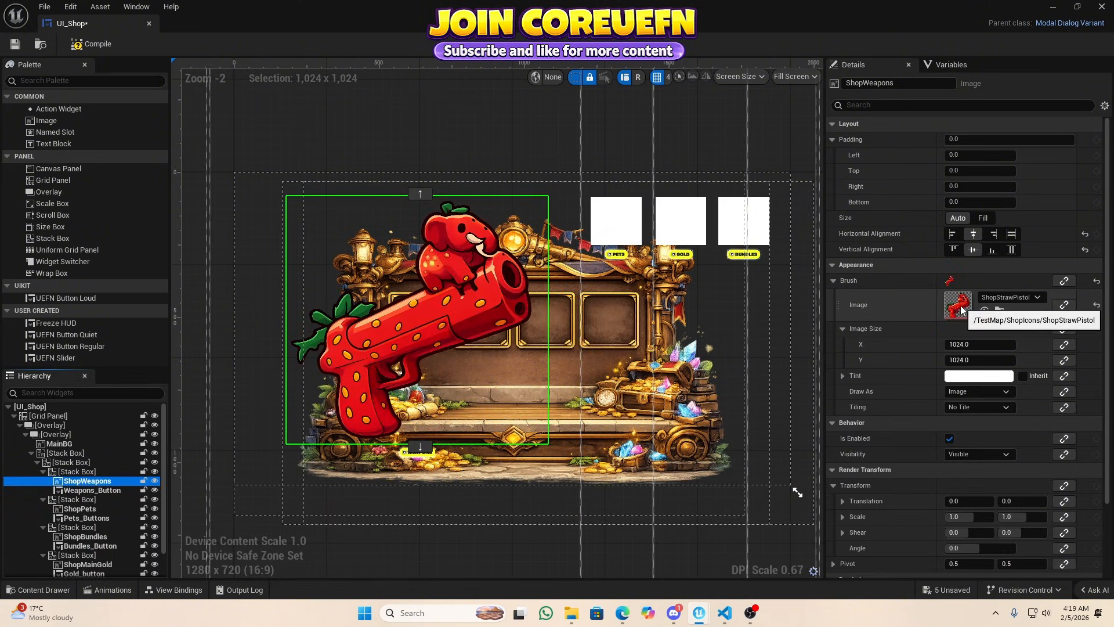
Set the ShopWeapons image size to 200 in both X and Y.
scroll(936, 341, "down", 3)
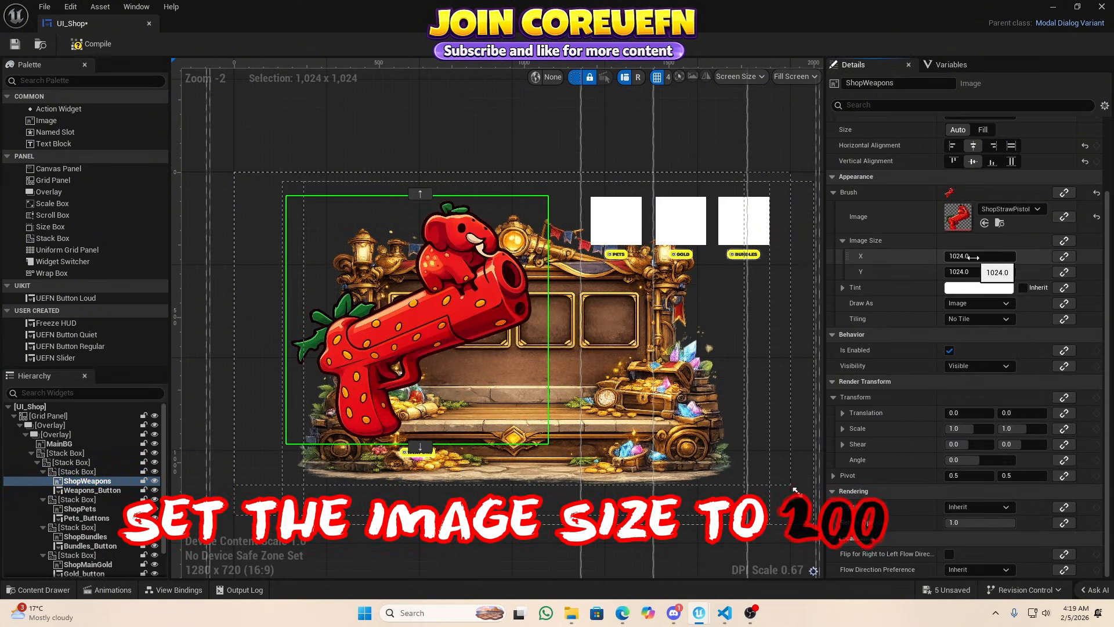
left_click(973, 256)
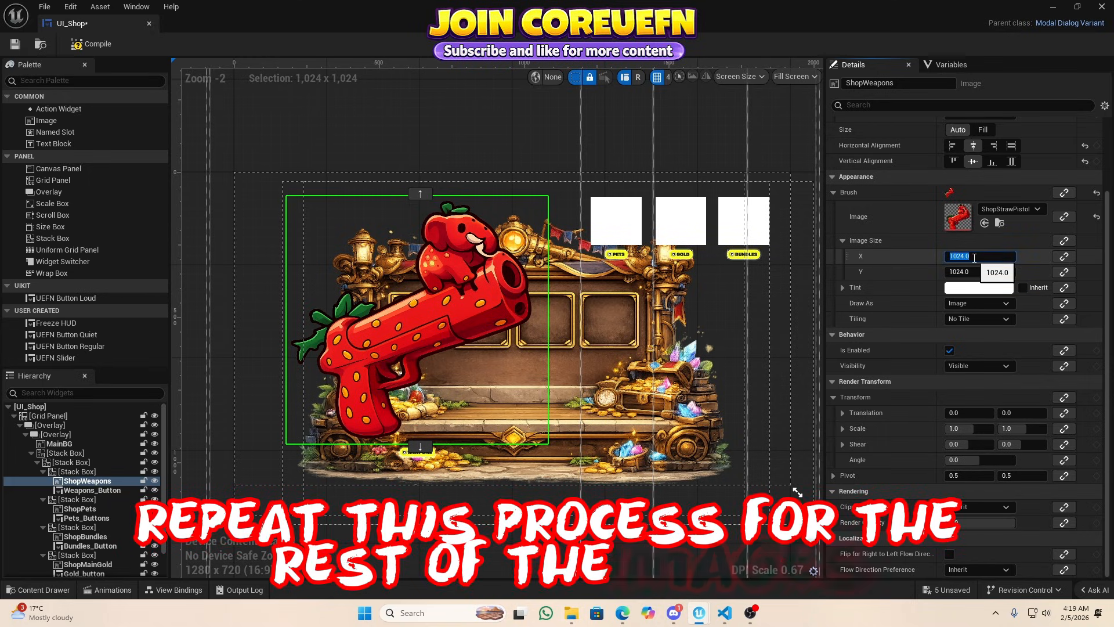
type("200")
key("ctrl+a")
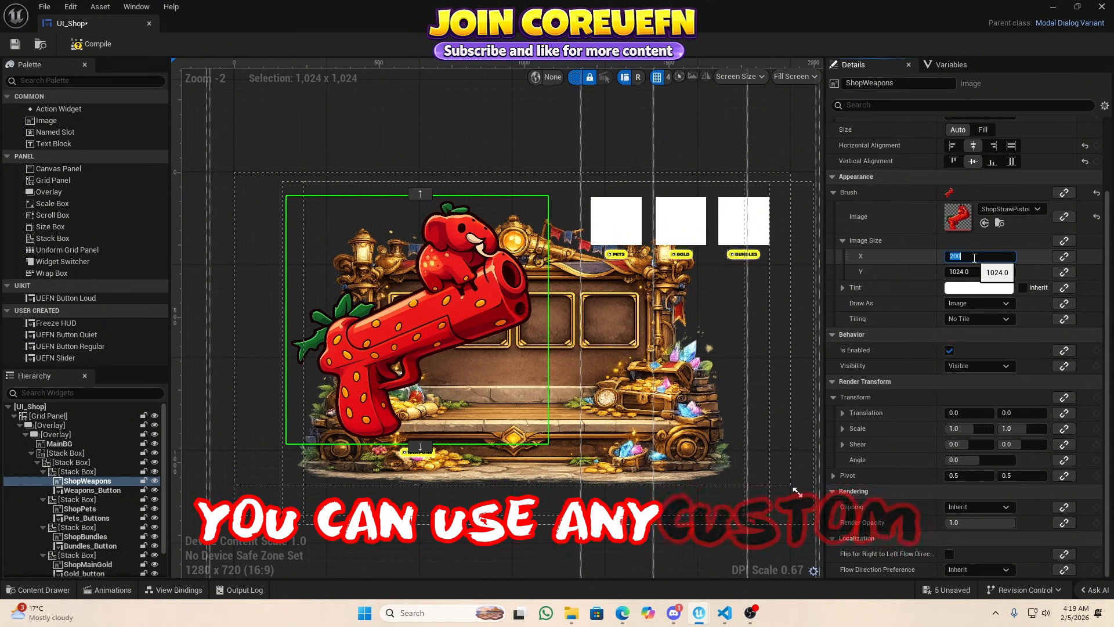
key("ctrl+c")
left_click(987, 271)
key("ctrl+v")
left_click(929, 275)
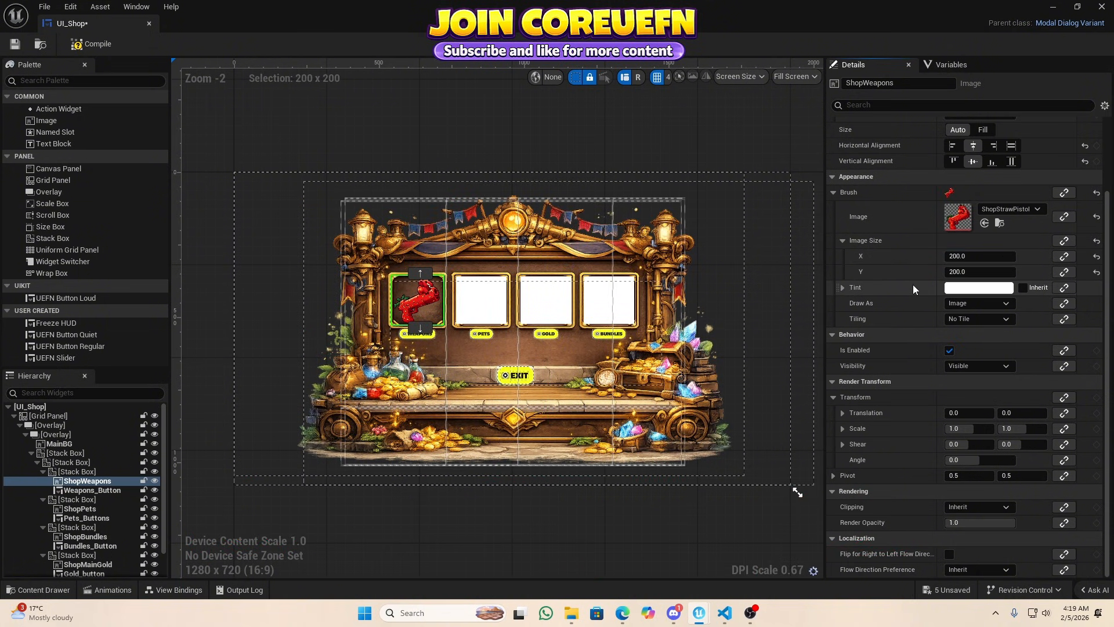
scroll(468, 306, "up", 3)
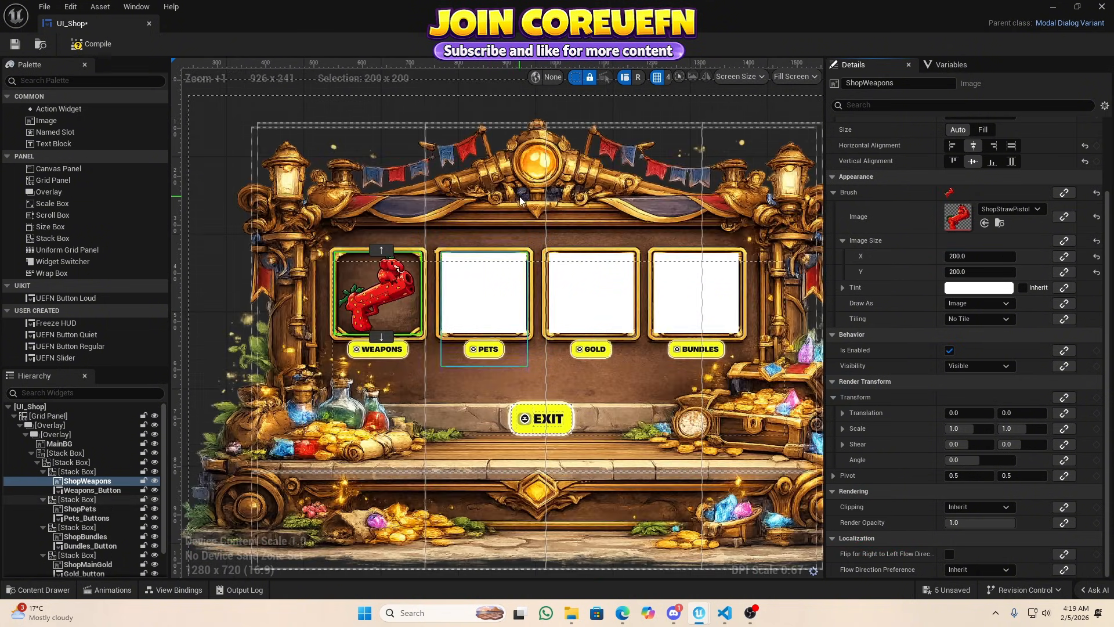
Select the ShopPets image and assign the ShopTestPet texture from the ShopIcons folder to it.
left_click(520, 197)
scroll(556, 356, "down", 3)
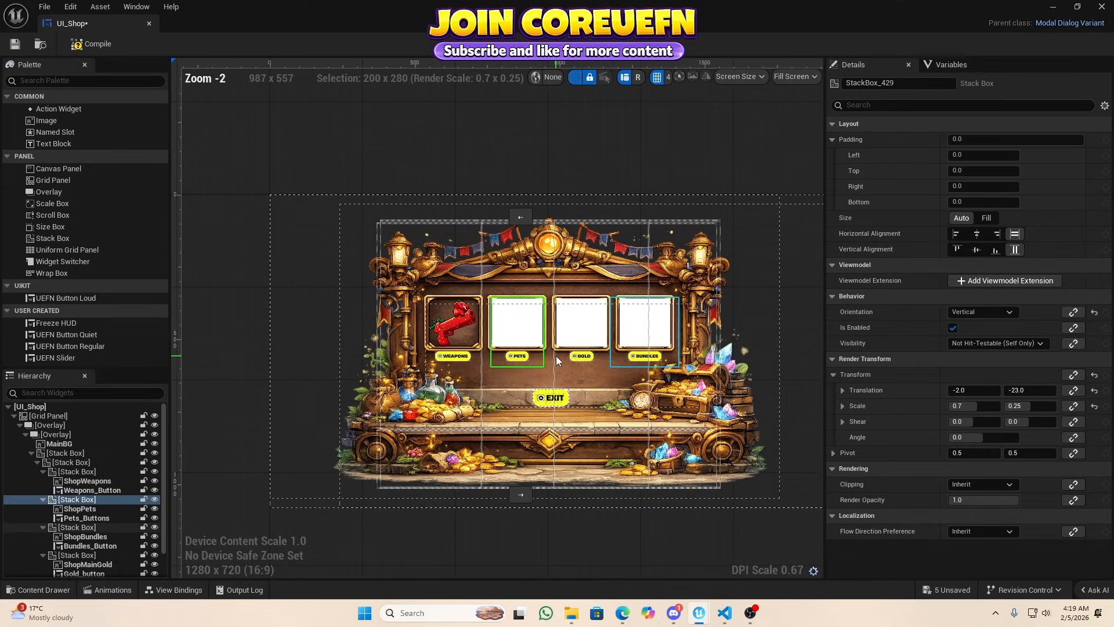
left_click(520, 333)
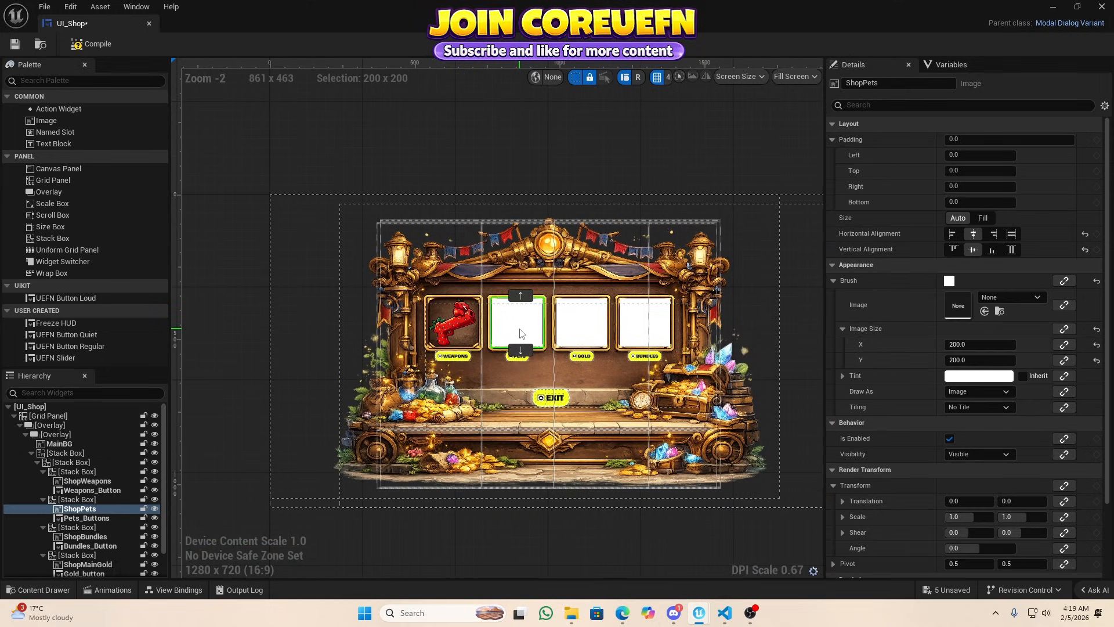
left_click(76, 500)
left_click(81, 509)
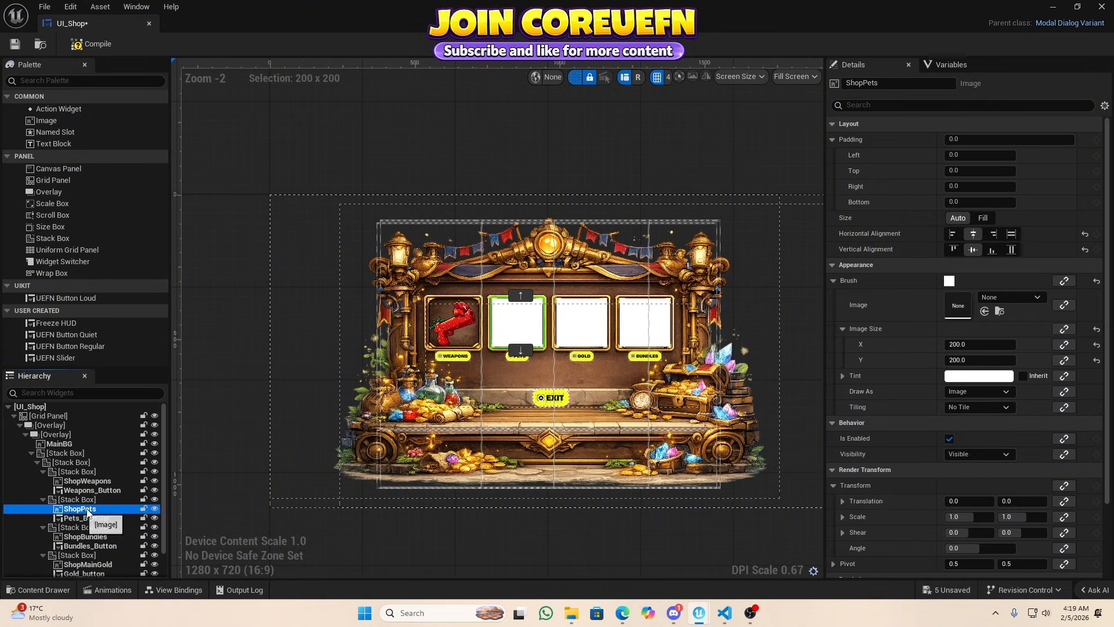
key("ctrl+space")
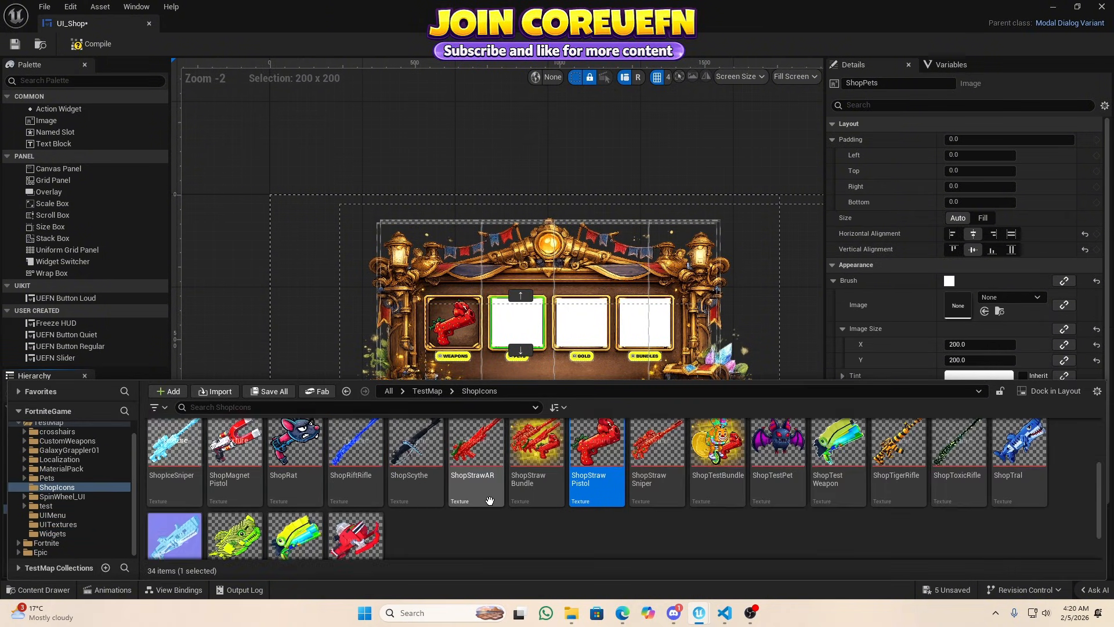
scroll(538, 483, "up", 1)
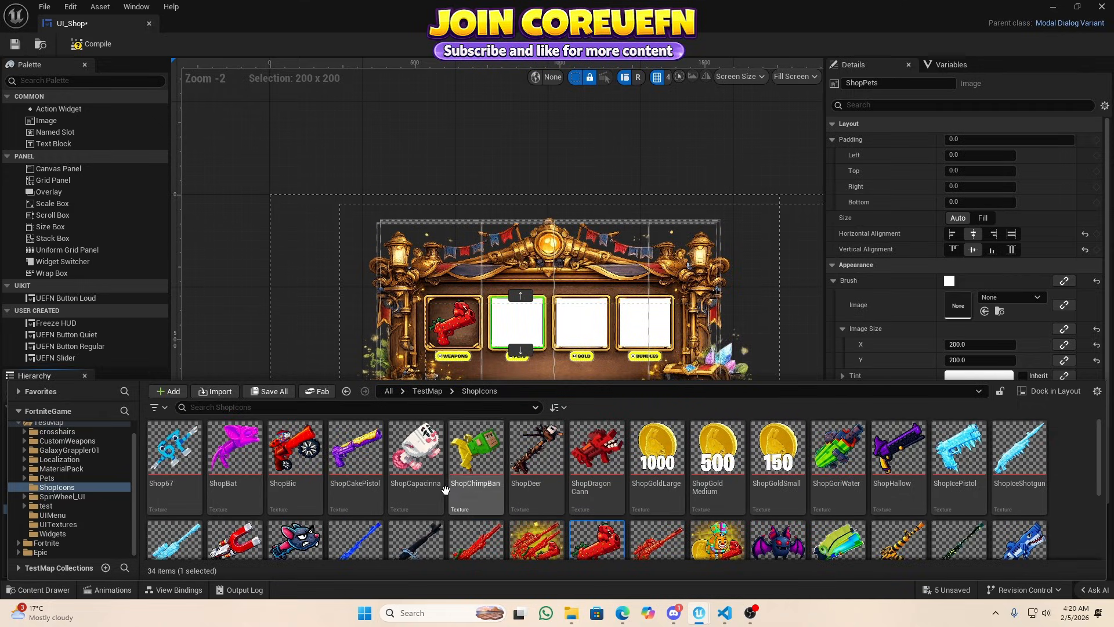
scroll(494, 482, "down", 2)
mouse_move(772, 486)
left_mouse_down()
mouse_move(952, 404)
mouse_move(953, 314)
left_mouse_up()
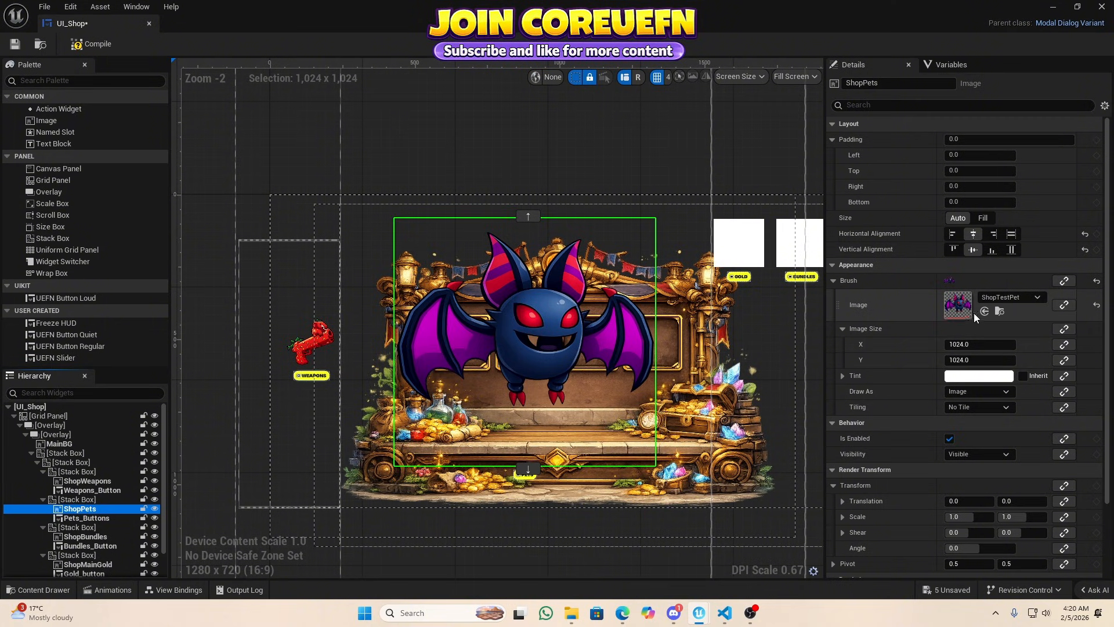
Set the ShopPets image size to 200 by 200.
left_click(968, 359)
type("200")
key("Return")
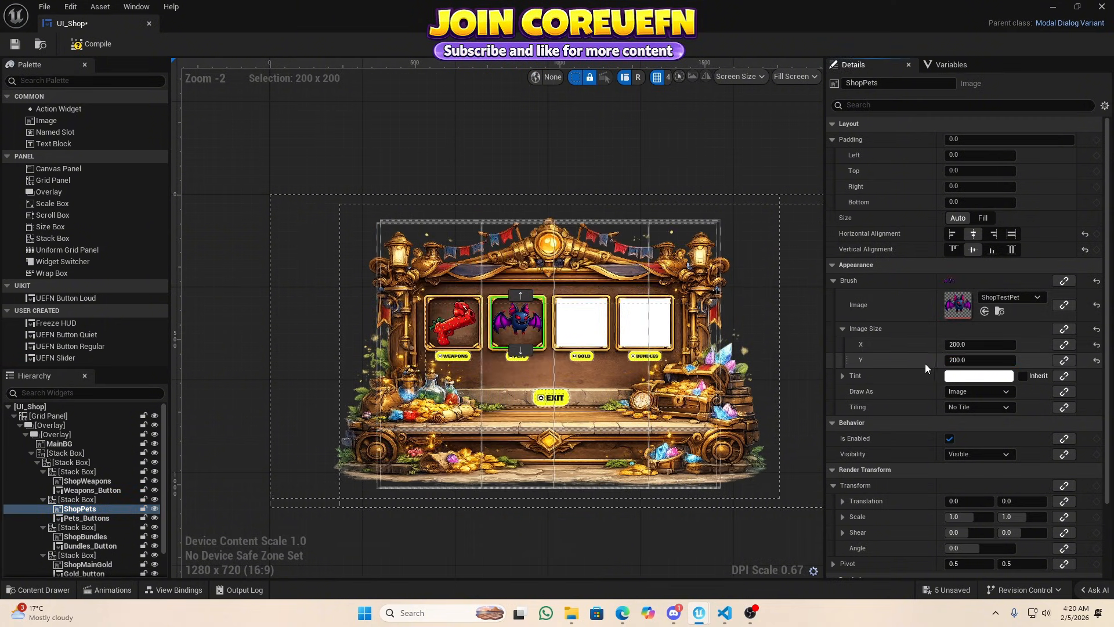
Select the ShopMainGold image and assign the ShopGoldMedium texture to it.
left_click(593, 375)
scroll(565, 368, "up", 3)
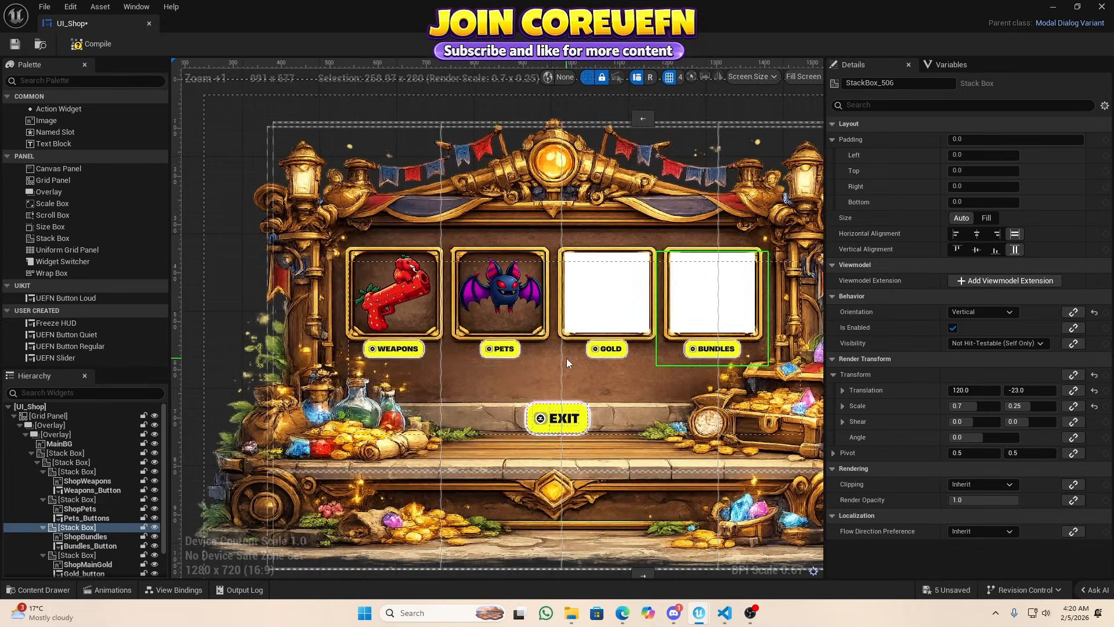
scroll(586, 360, "down", 3)
left_click(599, 326)
scroll(84, 537, "down", 2)
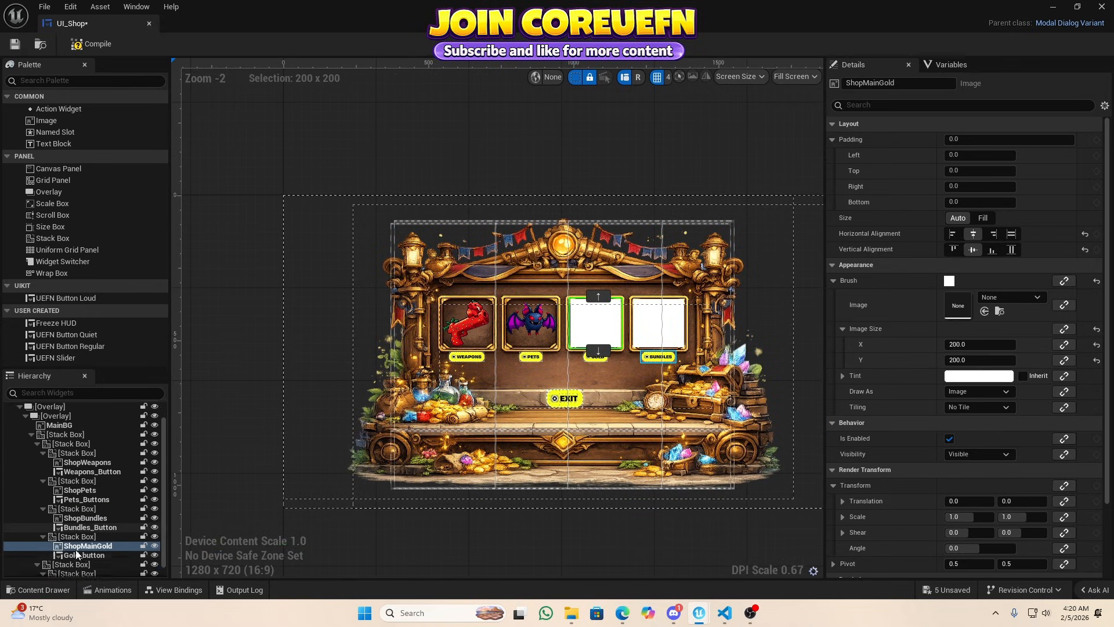
left_click(88, 536)
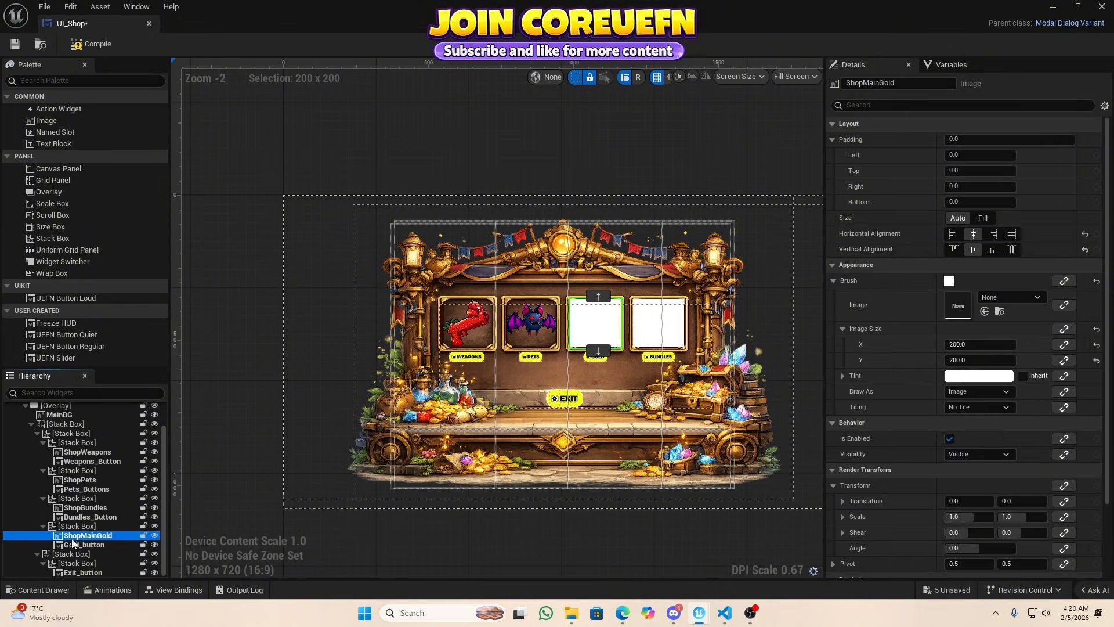
key("ctrl+space")
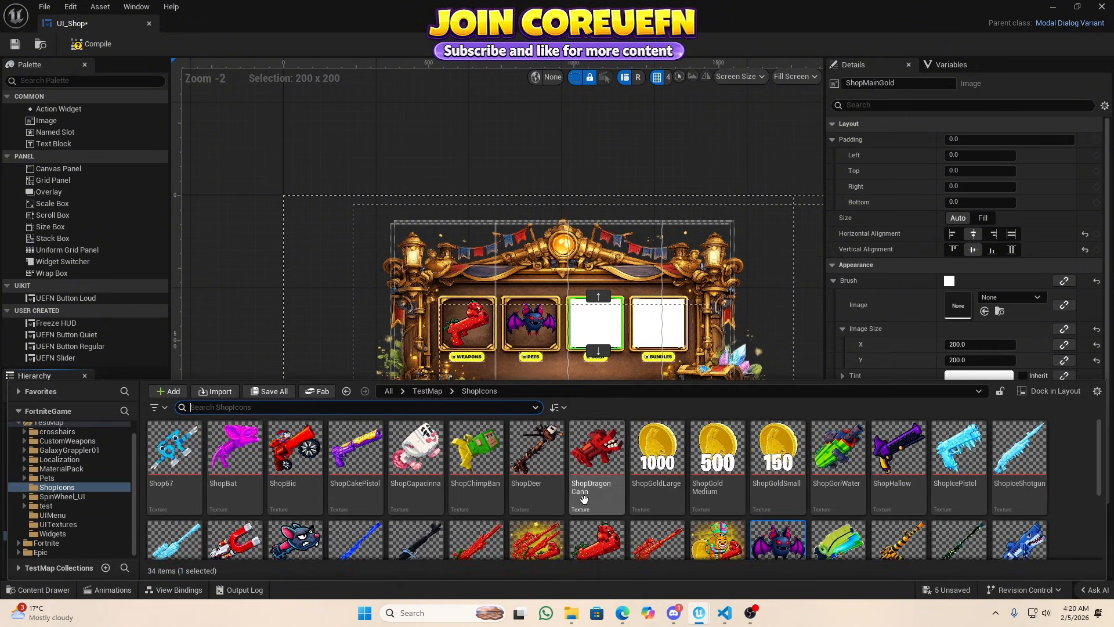
left_click_drag(719, 482, 938, 315)
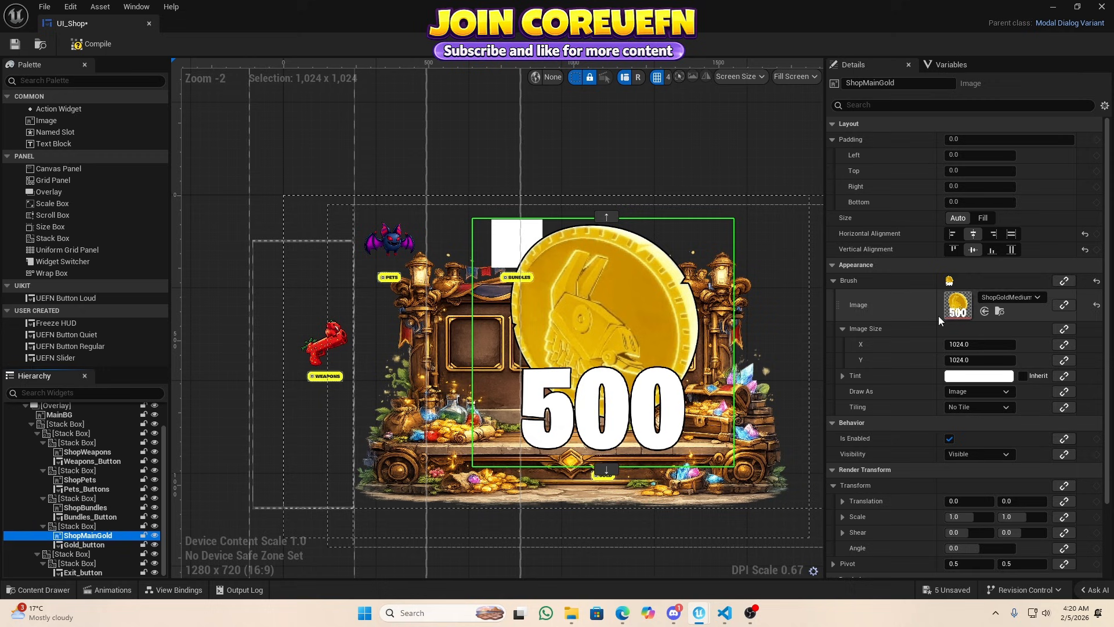
Set the ShopMainGold image size to 200 by 200.
left_click(966, 360)
type("200")
key("Return")
scroll(610, 354, "up", 4)
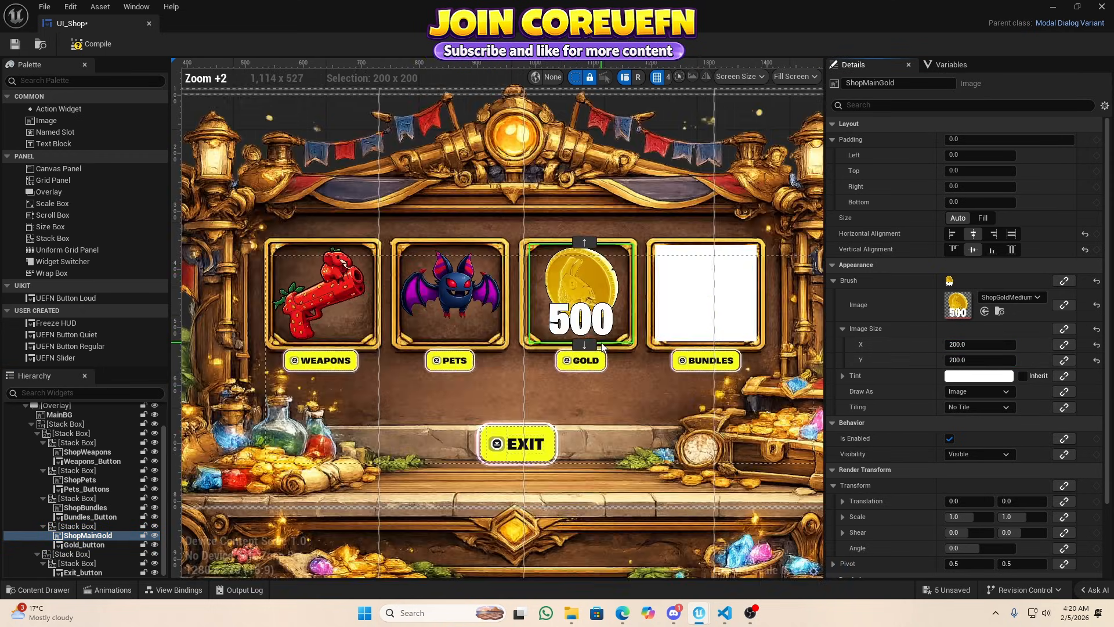
Select the ShopBundles image and assign the ShopTestBundle texture to it.
left_click(639, 378)
scroll(574, 331, "down", 4)
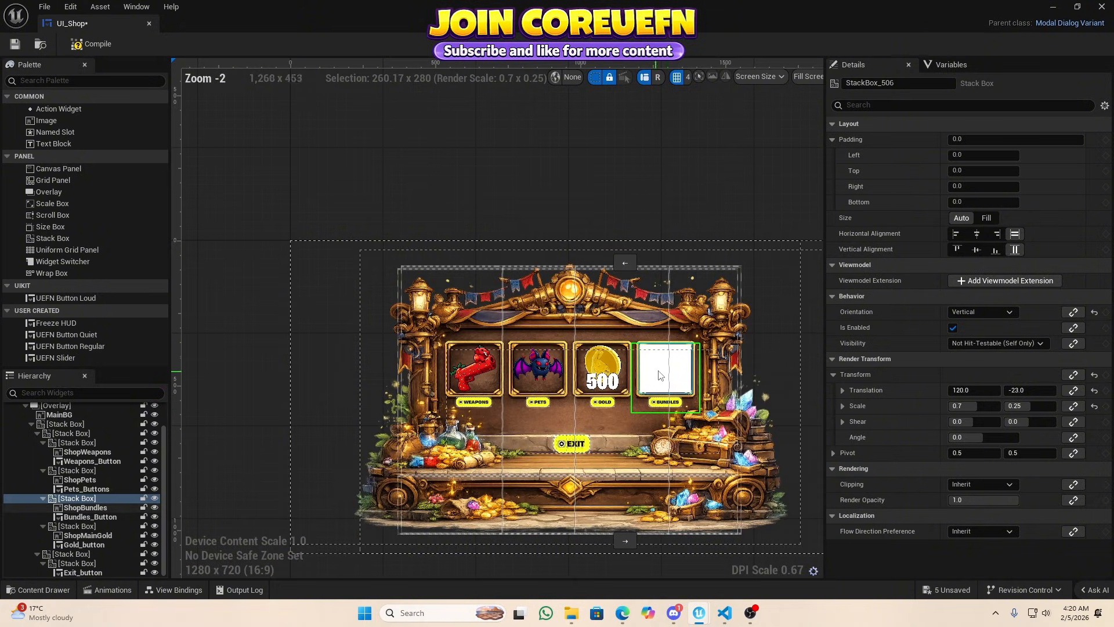
left_click(658, 361)
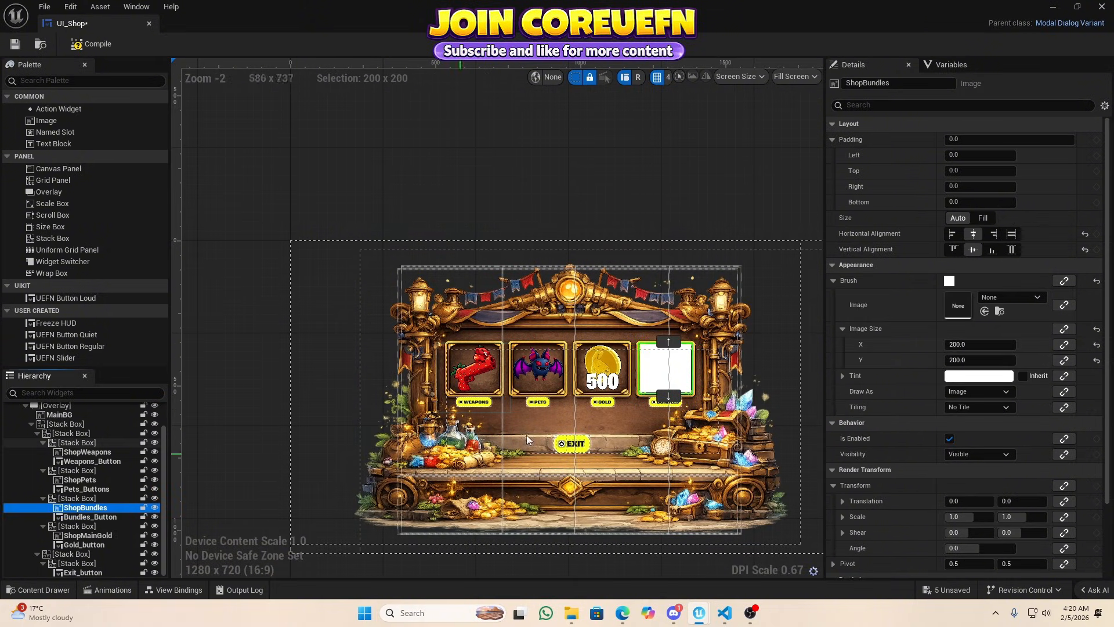
key("ctrl+space")
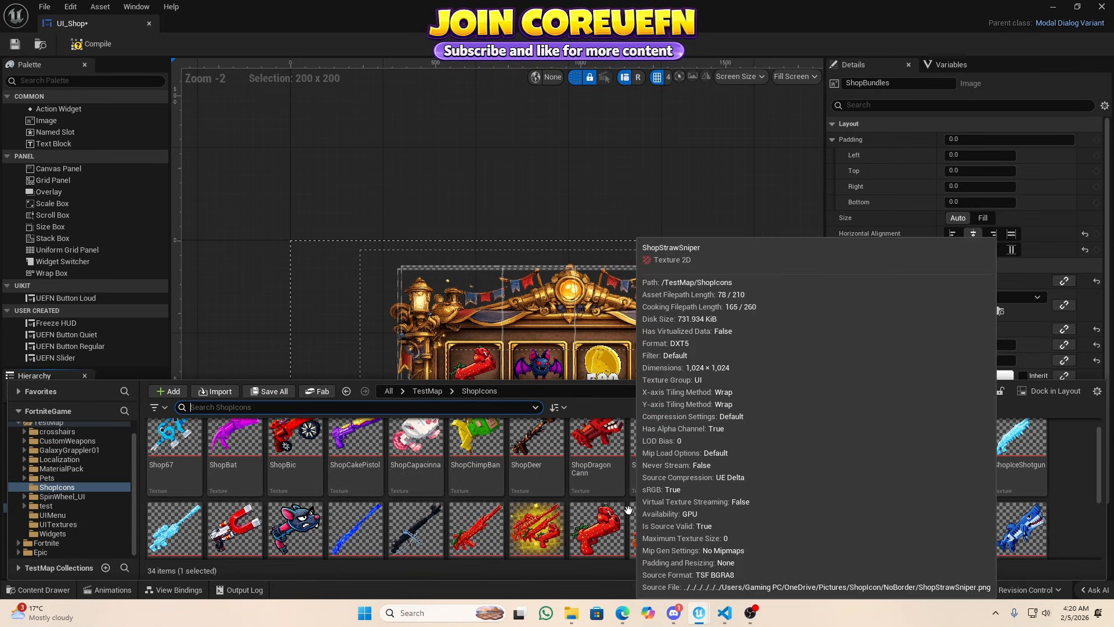
scroll(628, 509, "down", 1)
left_click(722, 484)
left_click_drag(722, 483, 958, 305)
Set the ShopBundles image size to 200 in both X and Y.
left_click(966, 344)
type("200")
left_click(961, 360)
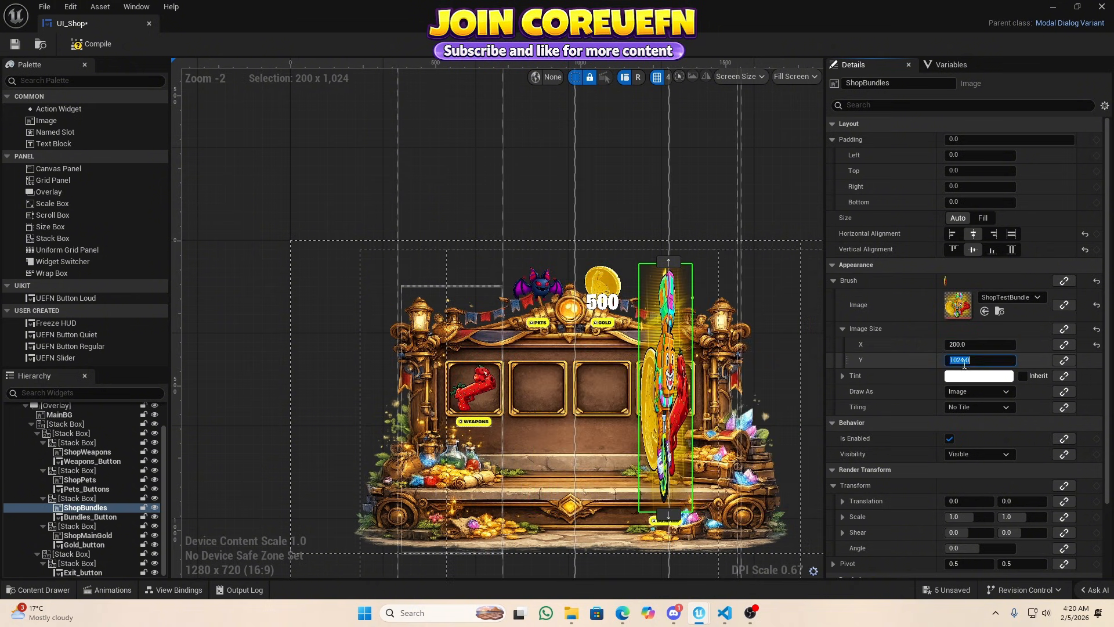
type("200")
key("Return")
scroll(709, 408, "up", 4)
left_click(683, 432)
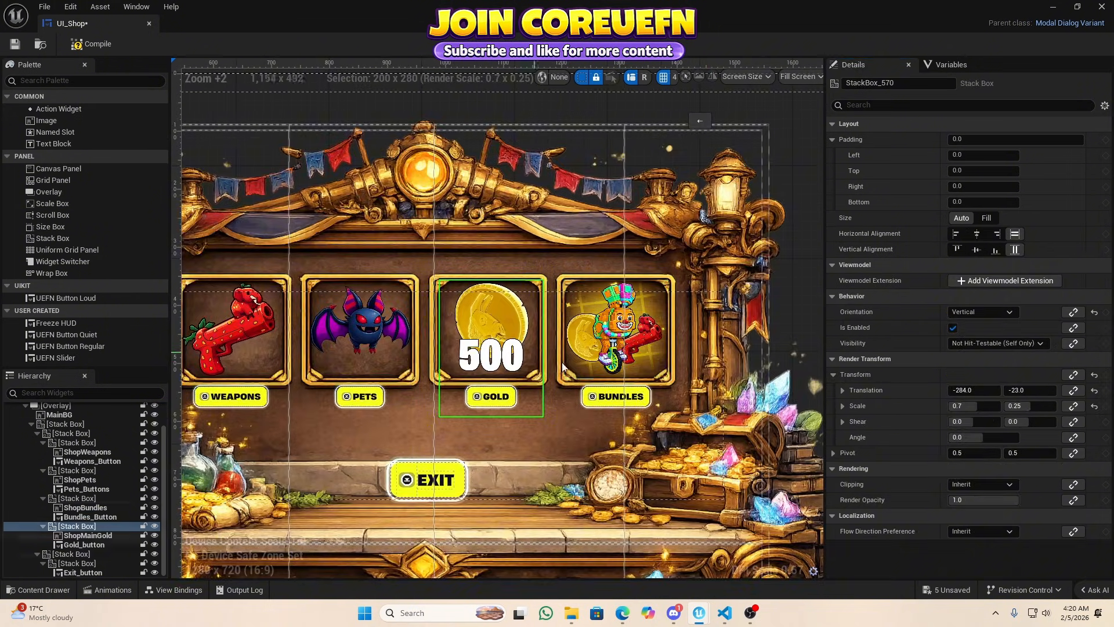
scroll(562, 367, "down", 4)
left_click(574, 419)
left_click(565, 168)
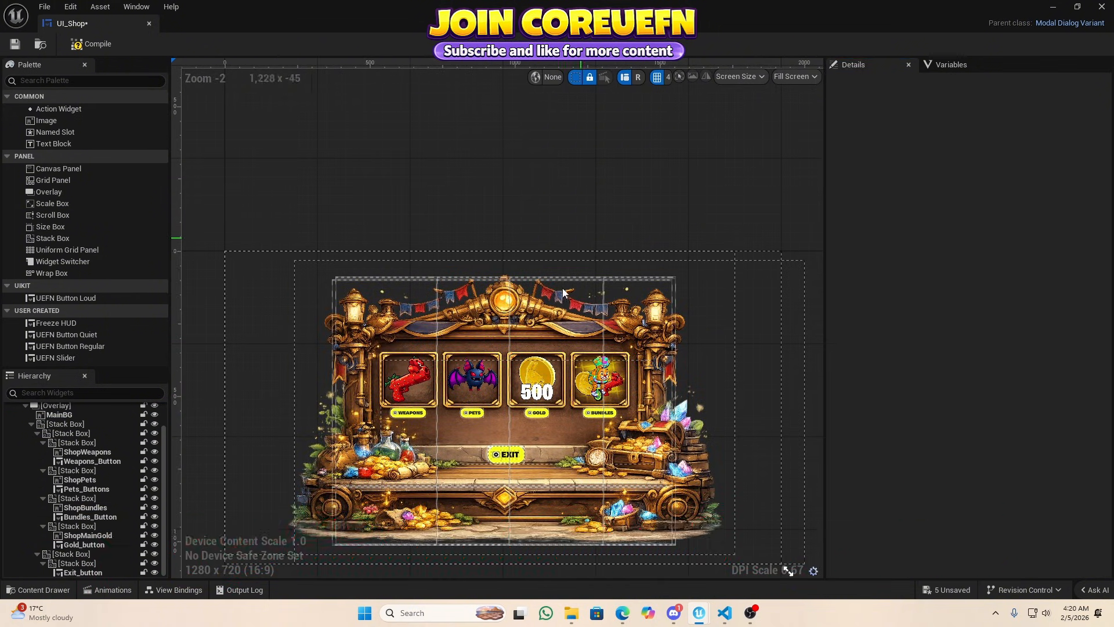
scroll(563, 290, "down", 2)
scroll(568, 303, "up", 2)
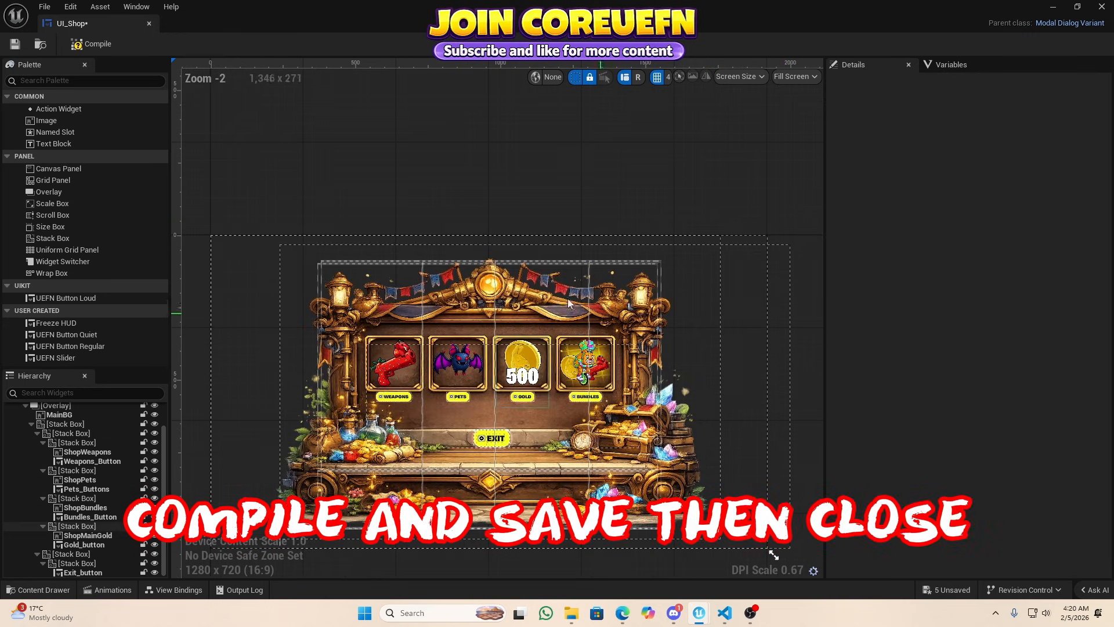
Compile and save the UI_Shop widget, and close its editor.
left_click(107, 51)
key("ctrl+s")
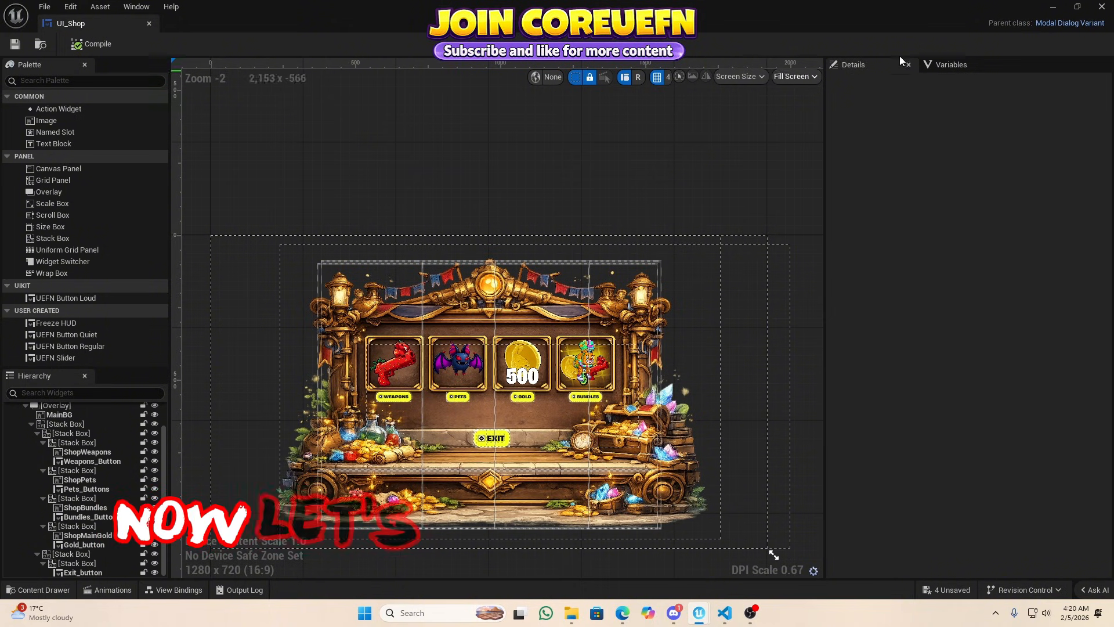
left_click(1101, 7)
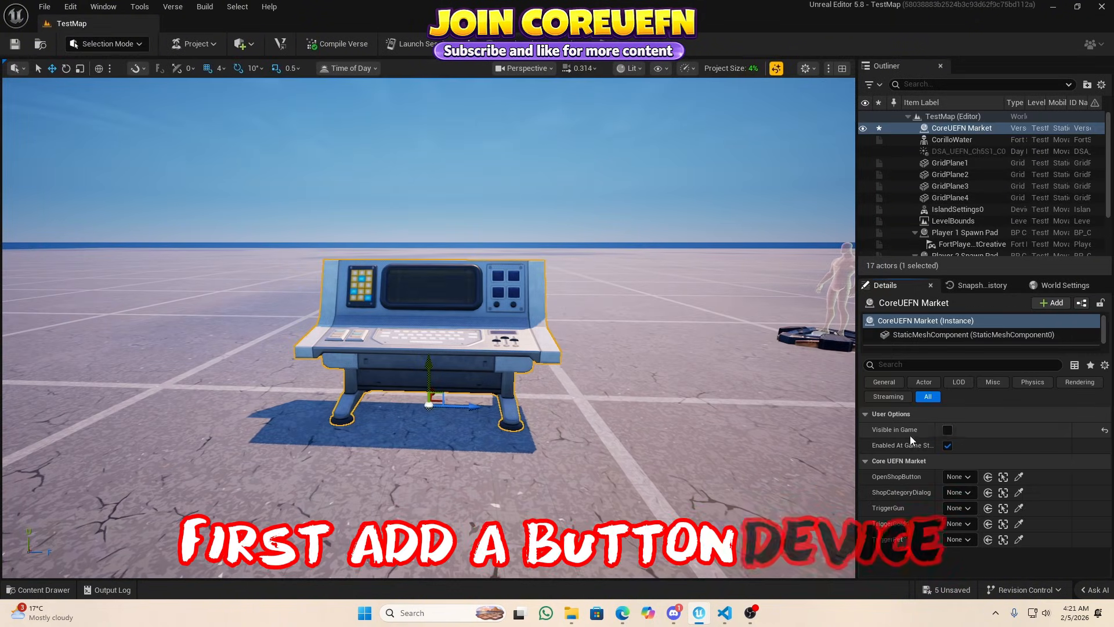
Find the Button device in all project content and place it in the level beside the CoreUEFN Market device.
key("a")
right_click_drag(771, 441, 756, 447)
key("s")
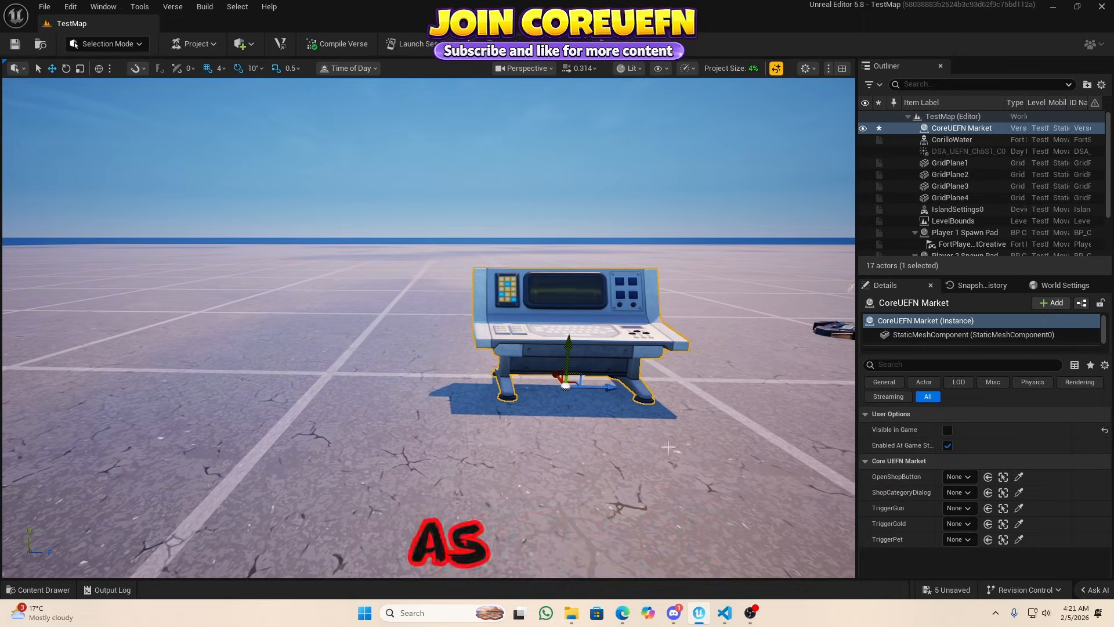
key("ctrl+space")
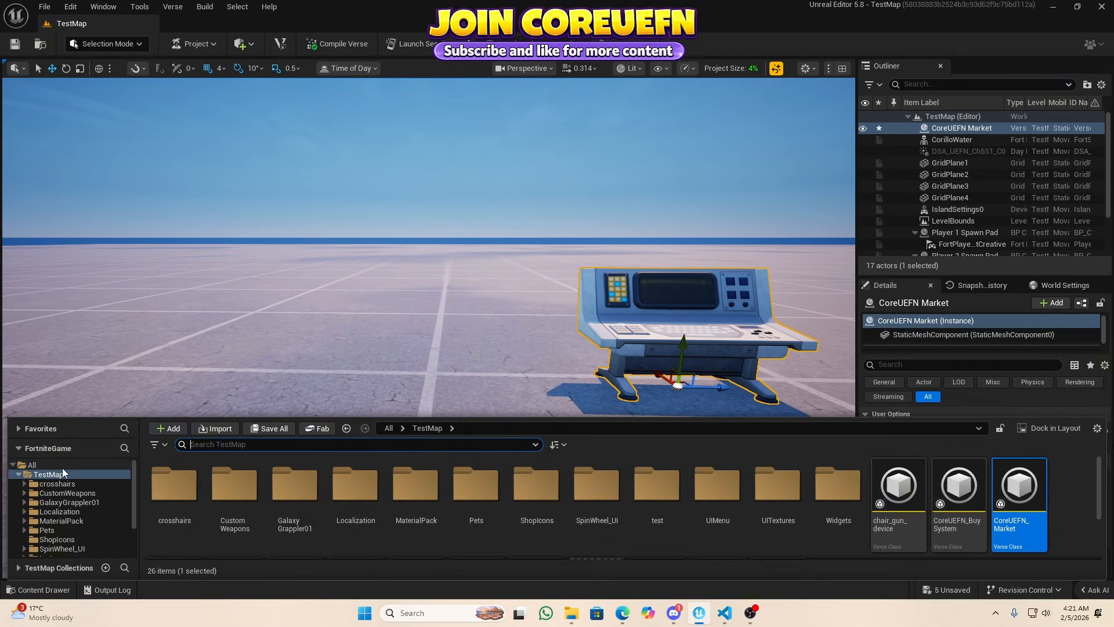
left_click(62, 468)
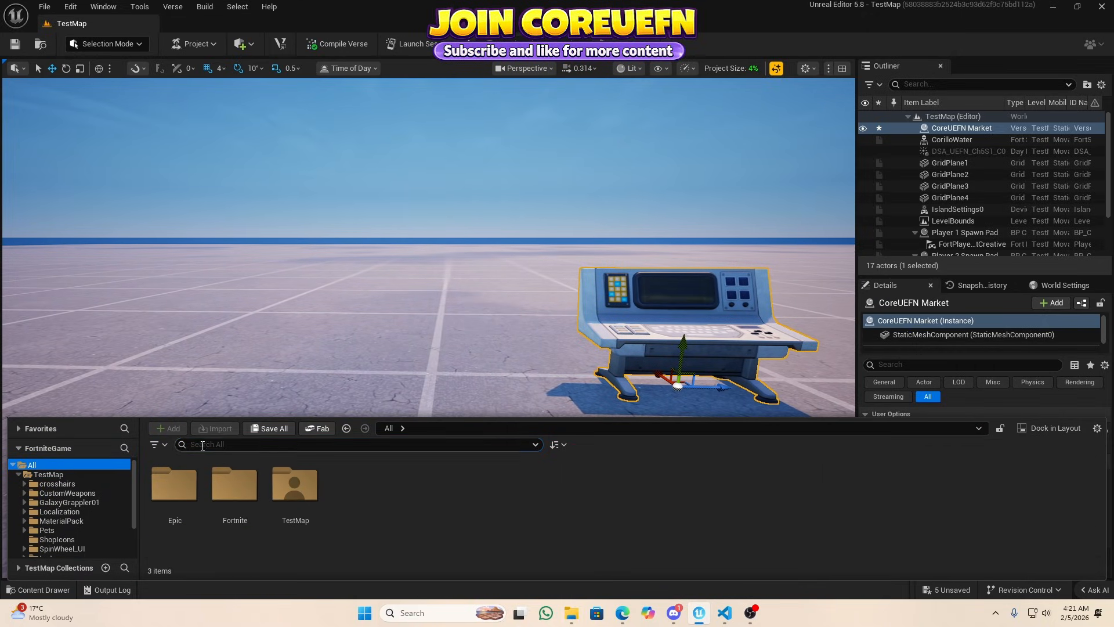
left_click(212, 444)
type("button")
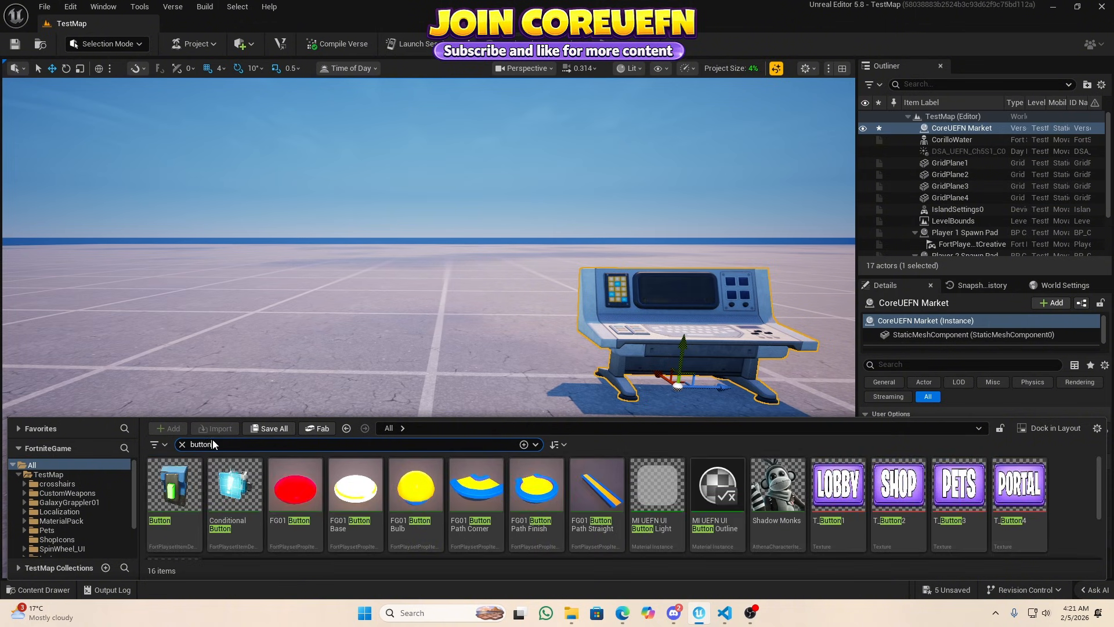
left_click_drag(174, 484, 496, 435)
key("g")
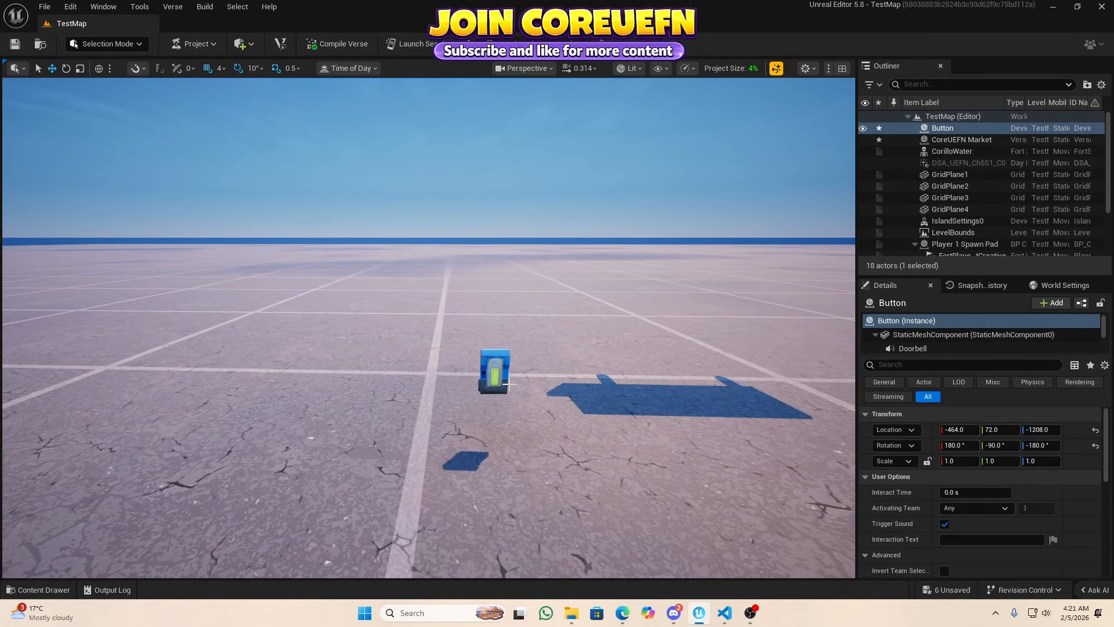
Set the Button's interaction text to Open Shop, its interact time to 1 s and its interaction radius to 1 m.
key("g")
key("d")
right_click_drag(492, 331, 498, 325)
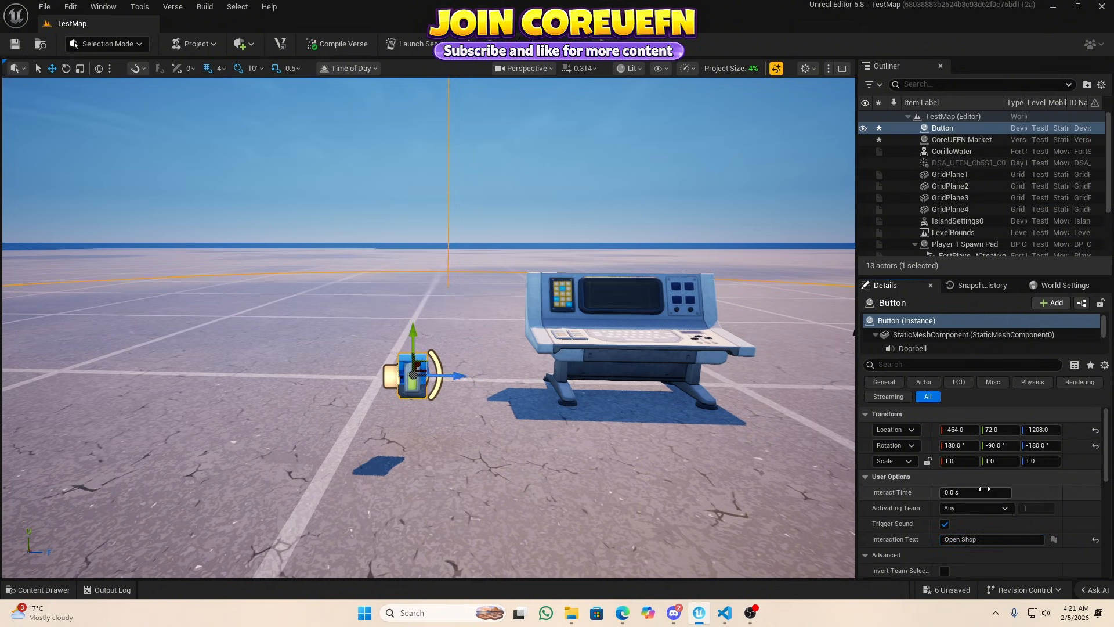
scroll(940, 511, "down", 6)
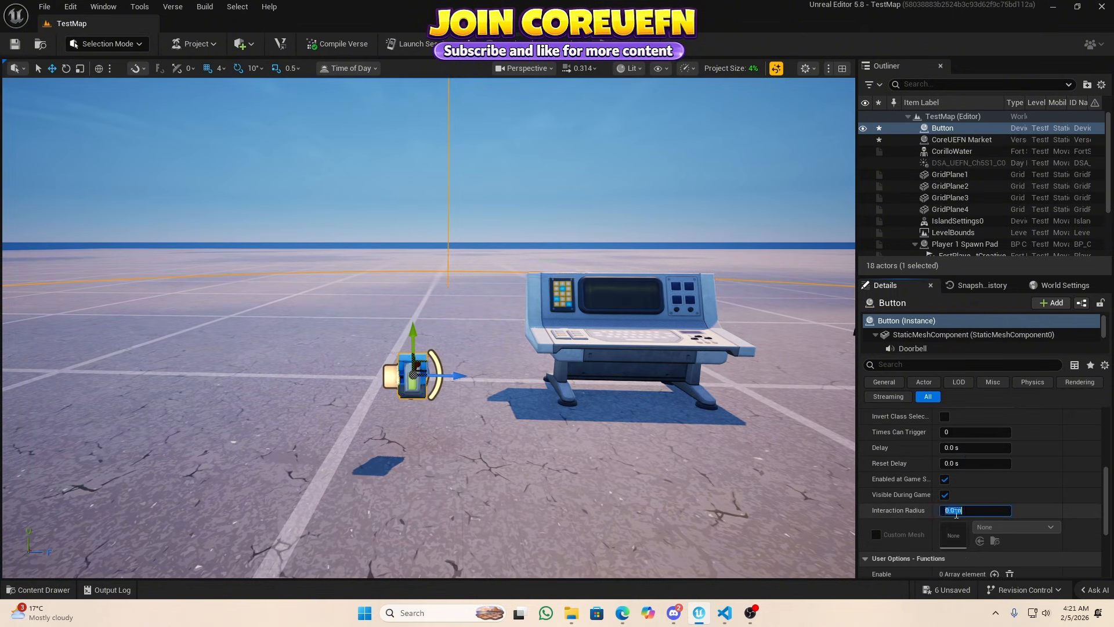
type("1")
key("Return")
scroll(910, 527, "up", 6)
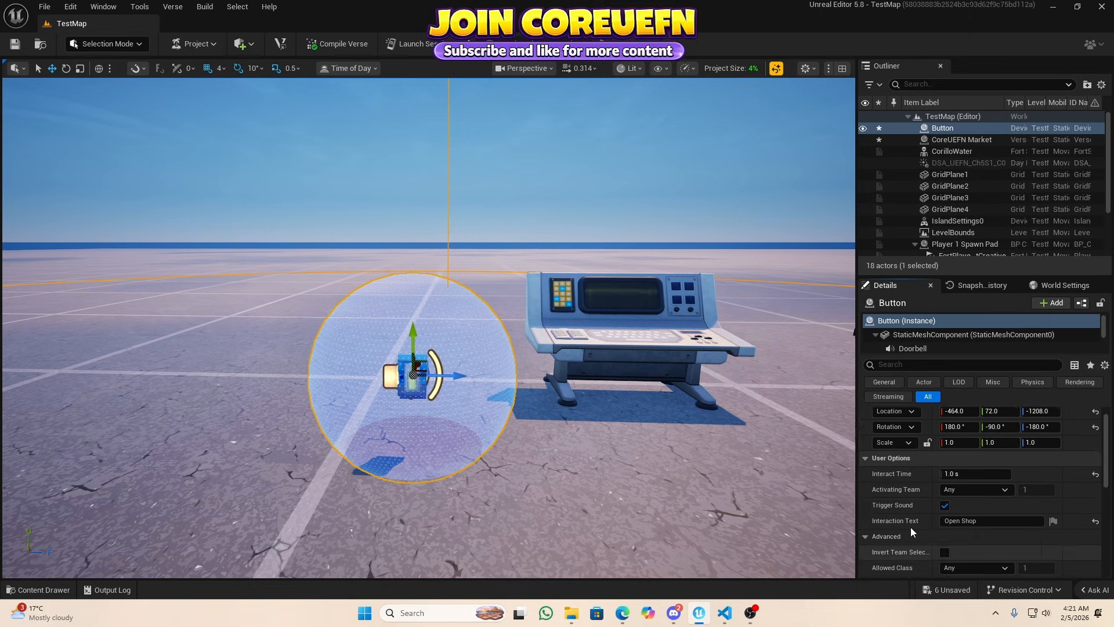
Assign the placed Button to the OpenShopButton property of the CoreUEFN Market device.
left_click(624, 329)
left_click(1019, 476)
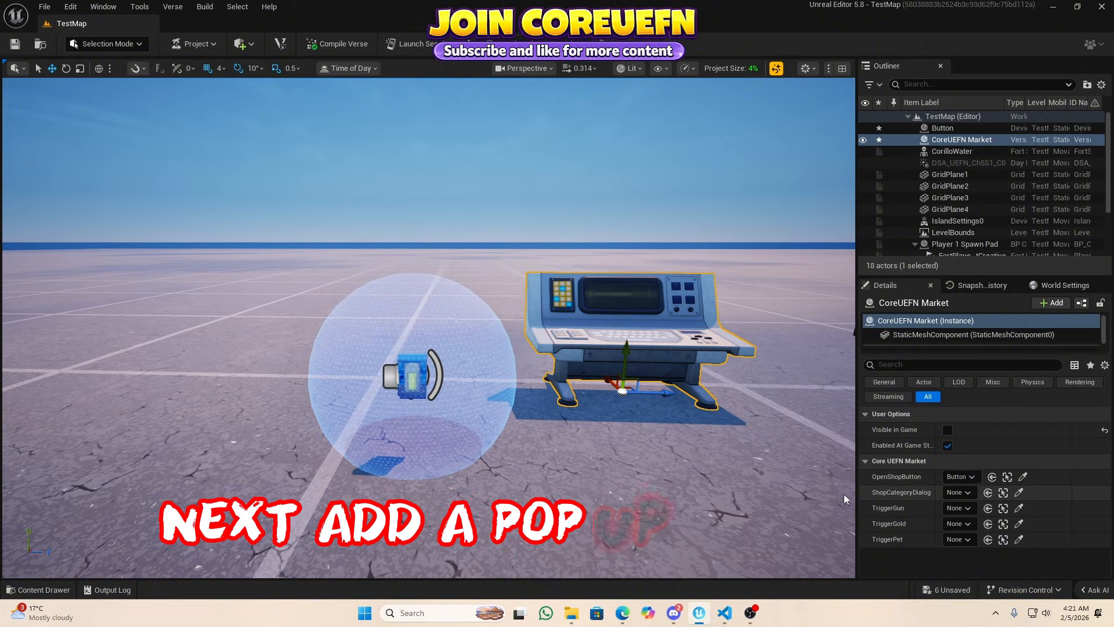
Search the content for popup and place a Pop-up Dialog device in the level on the Button's far side from the console.
key("d")
right_click_drag(720, 458, 720, 465)
key("a")
key("ctrl+space")
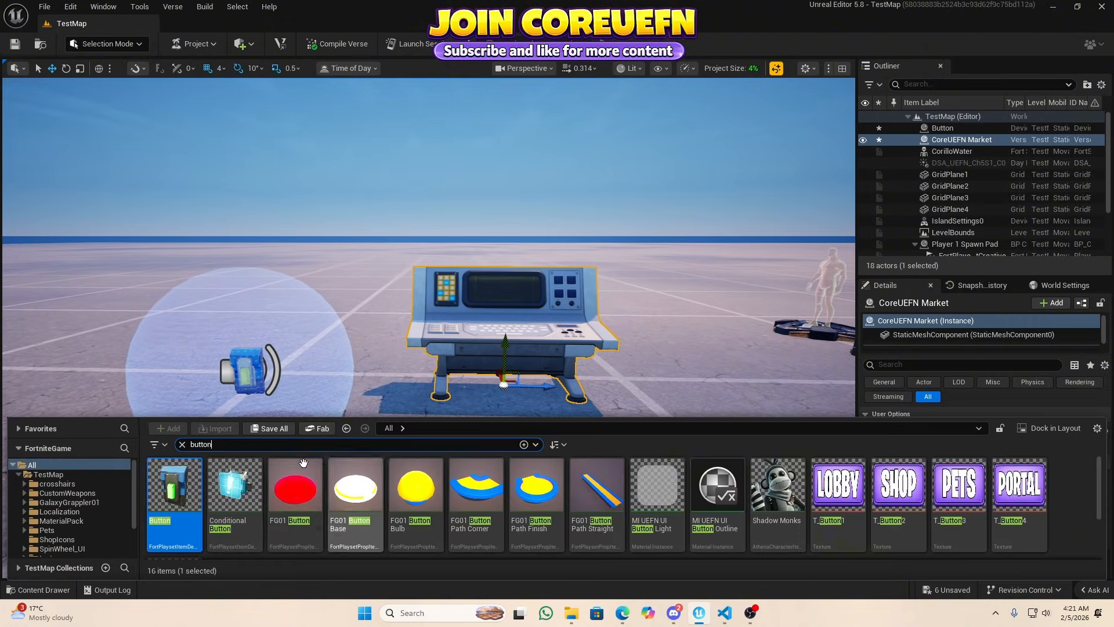
left_click(182, 444)
type("pop")
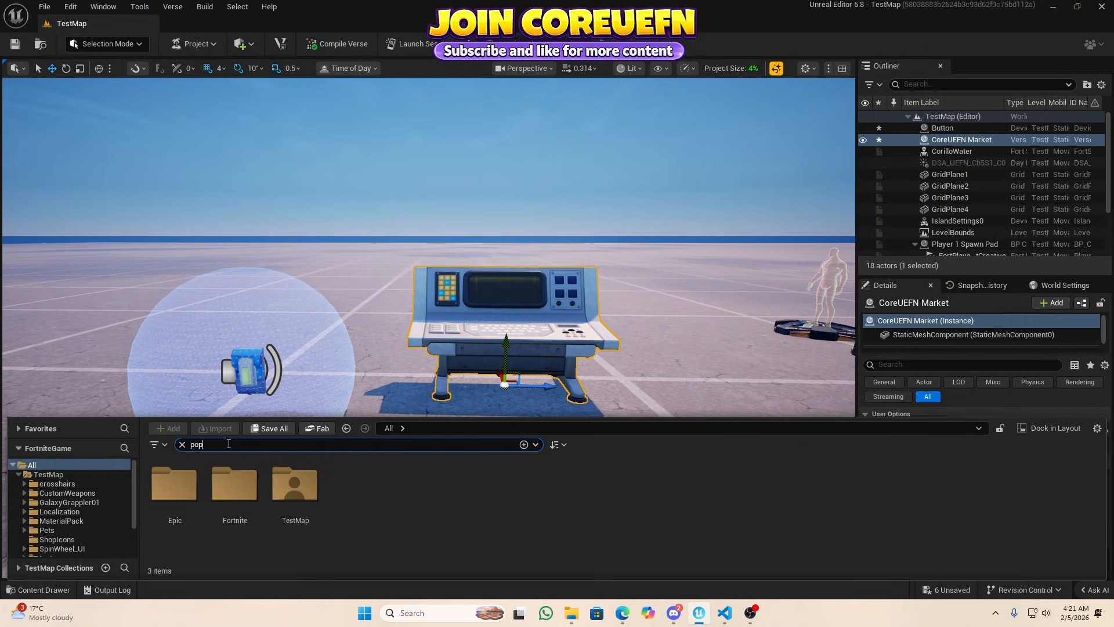
type("up")
left_click_drag(174, 485, 427, 433)
left_click_drag(473, 374, 148, 363)
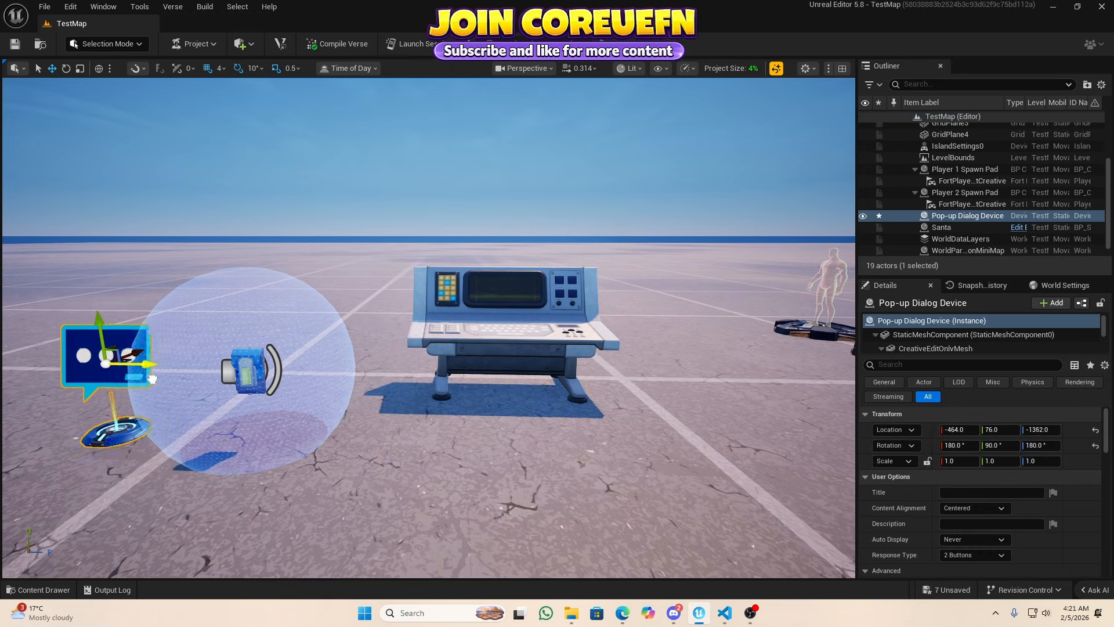
Set the Pop-up Dialog device's response type to 5 Buttons.
key("f")
scroll(929, 511, "down", 2)
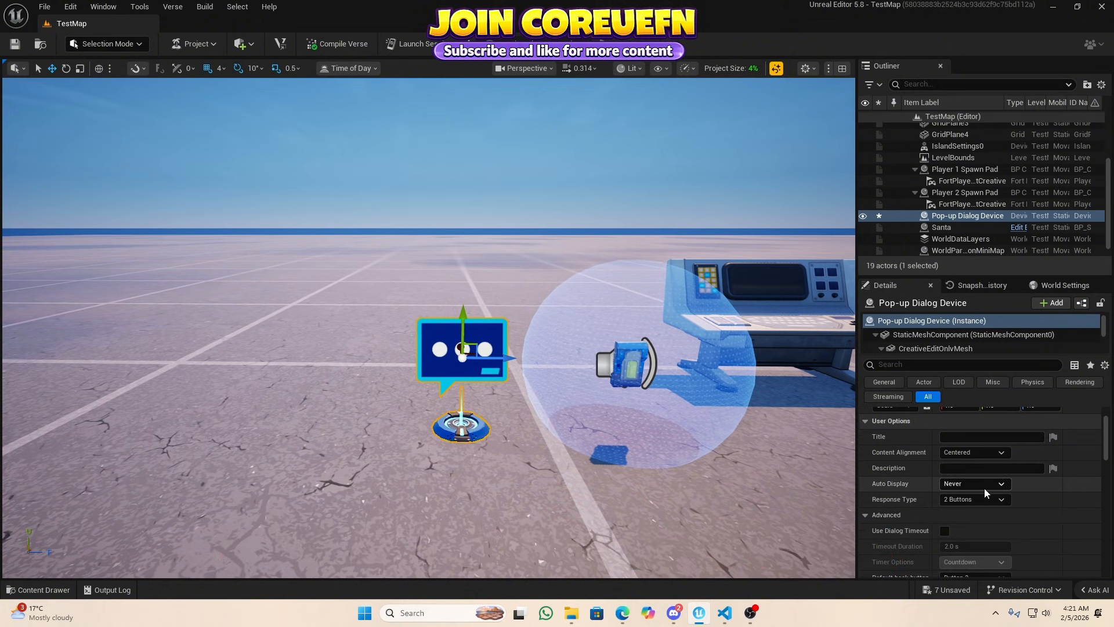
scroll(981, 489, "down", 1)
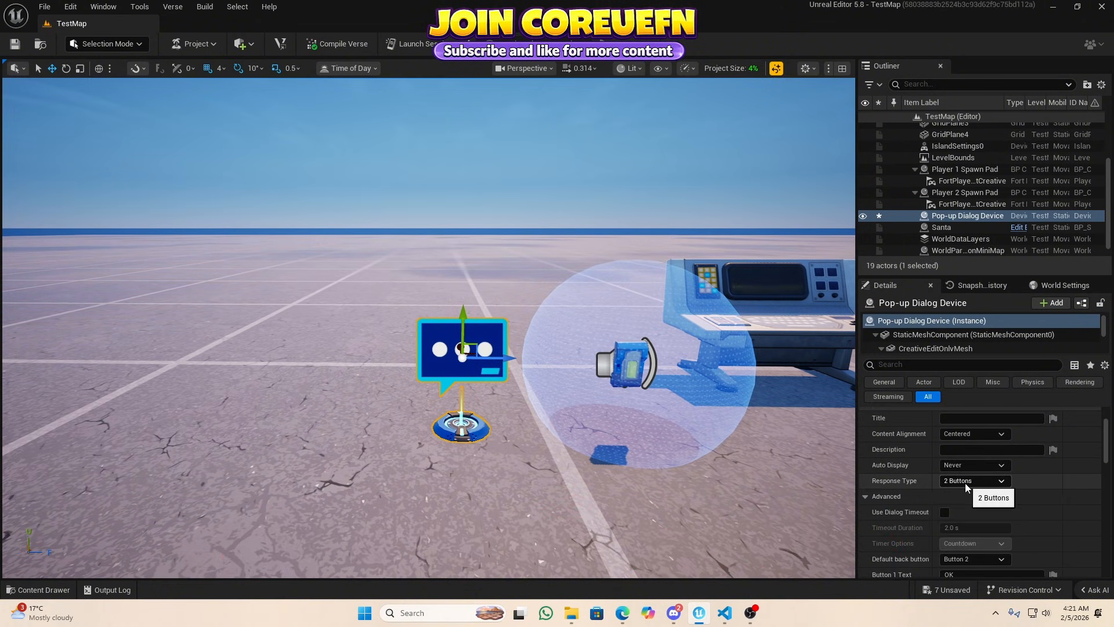
left_click(965, 482)
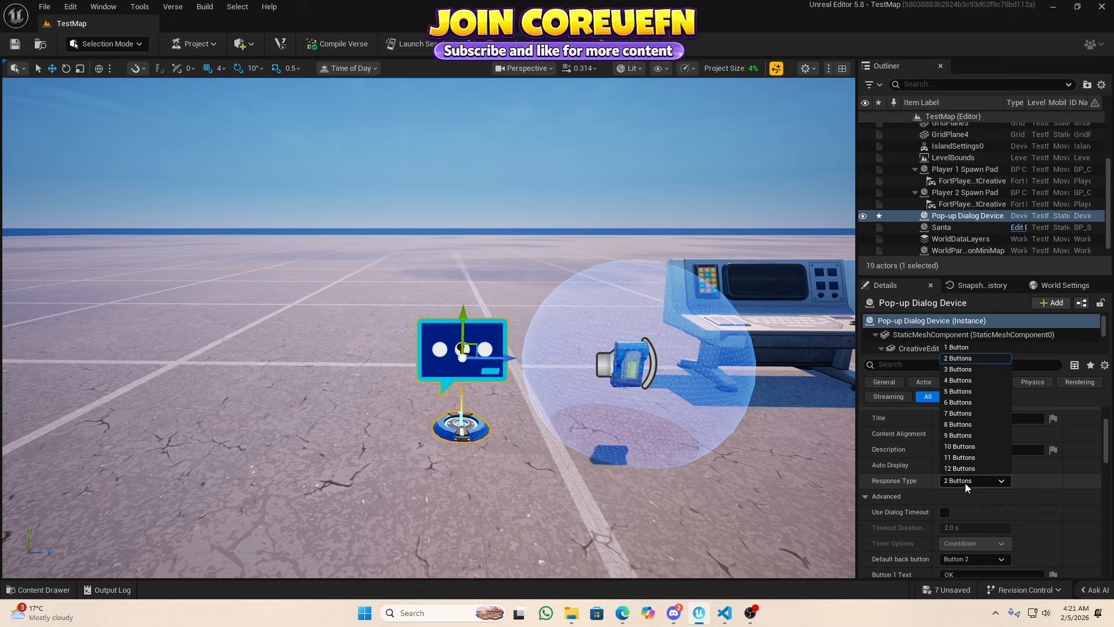
left_click(961, 397)
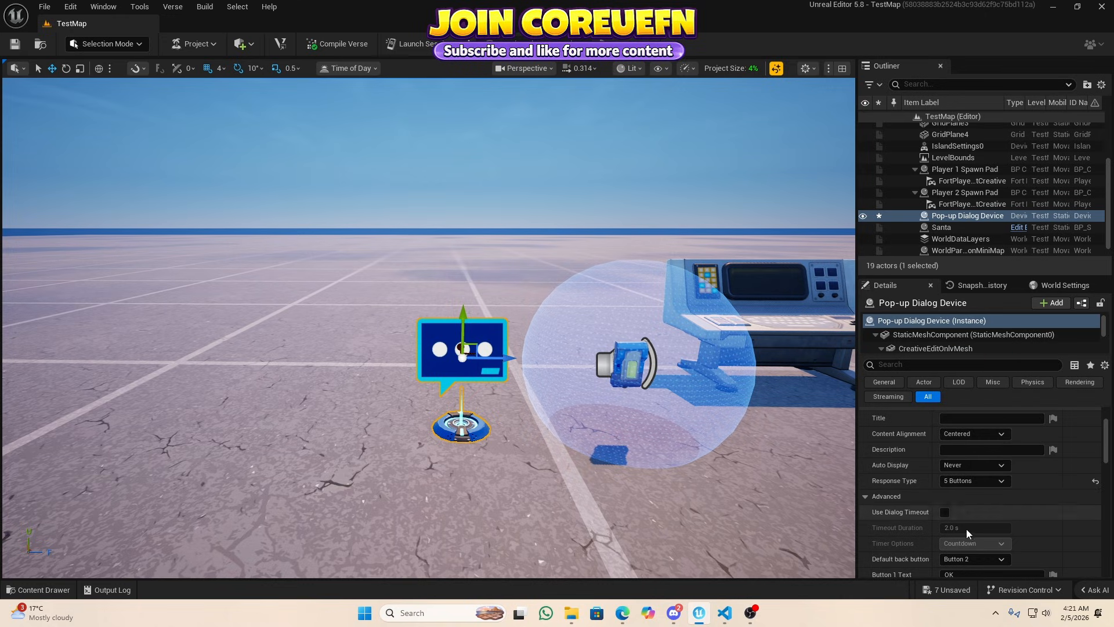
Set the Pop-up Dialog device's default back button to Button 5.
scroll(1028, 527, "down", 2)
scroll(1026, 524, "down", 1)
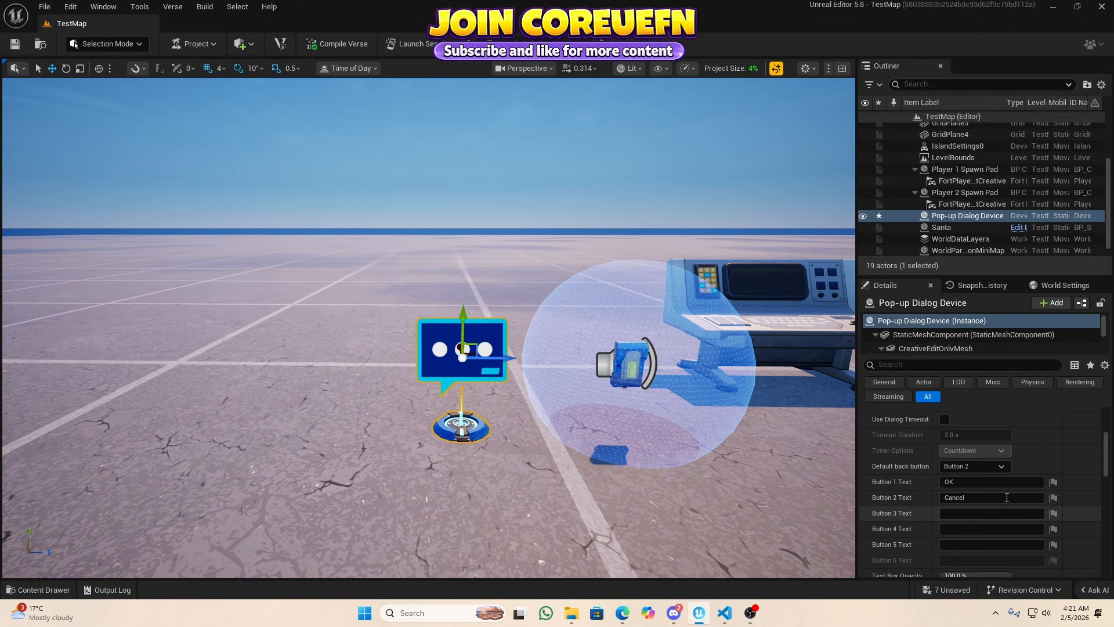
left_click(967, 467)
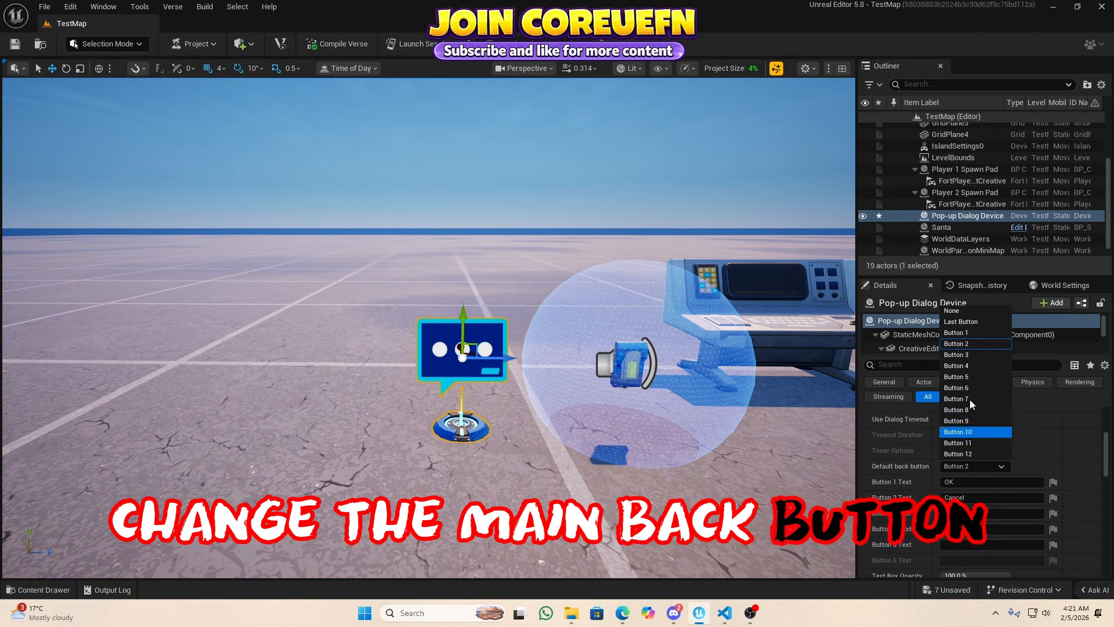
left_click(966, 378)
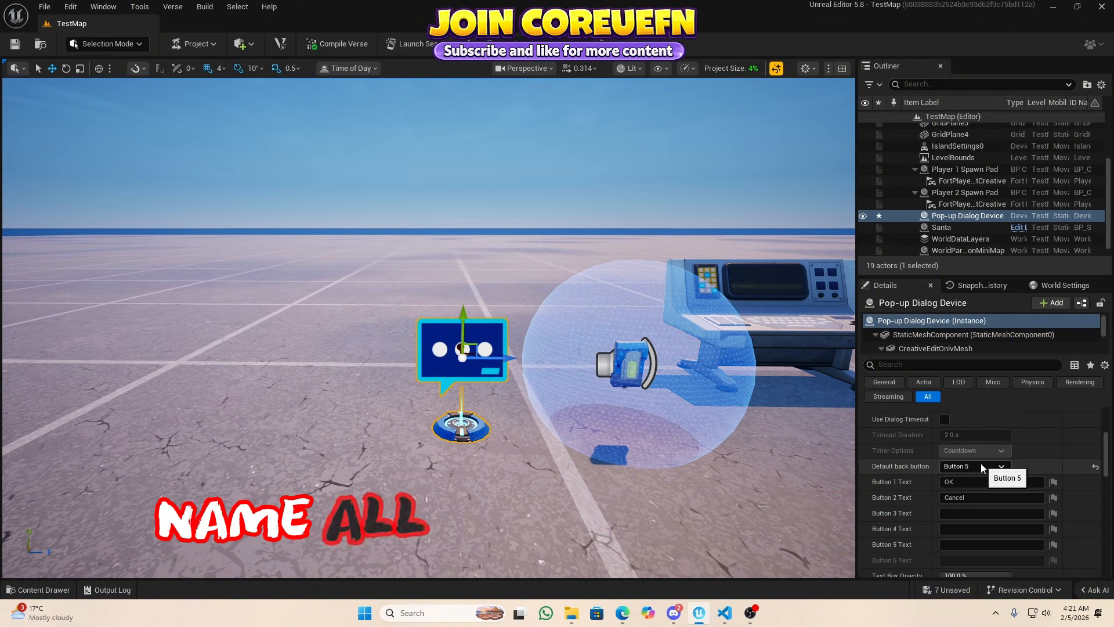
Label the Pop-up Dialog's buttons 1 to 5 as Weapons, Pets, Gold, Bundles and EXIT.
left_click(960, 482)
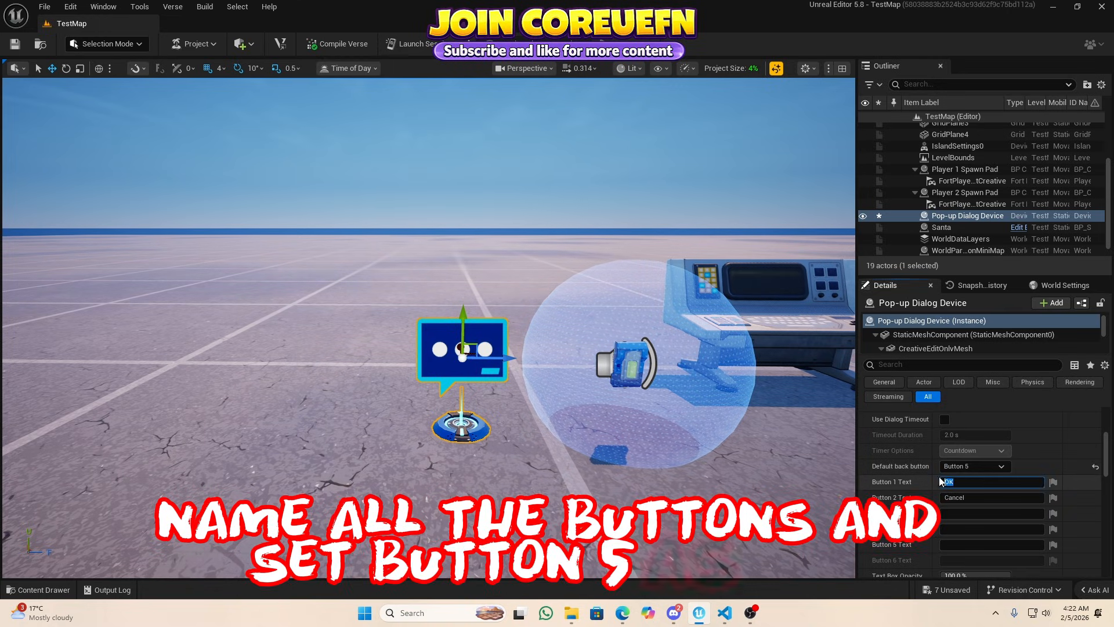
type("Weapons")
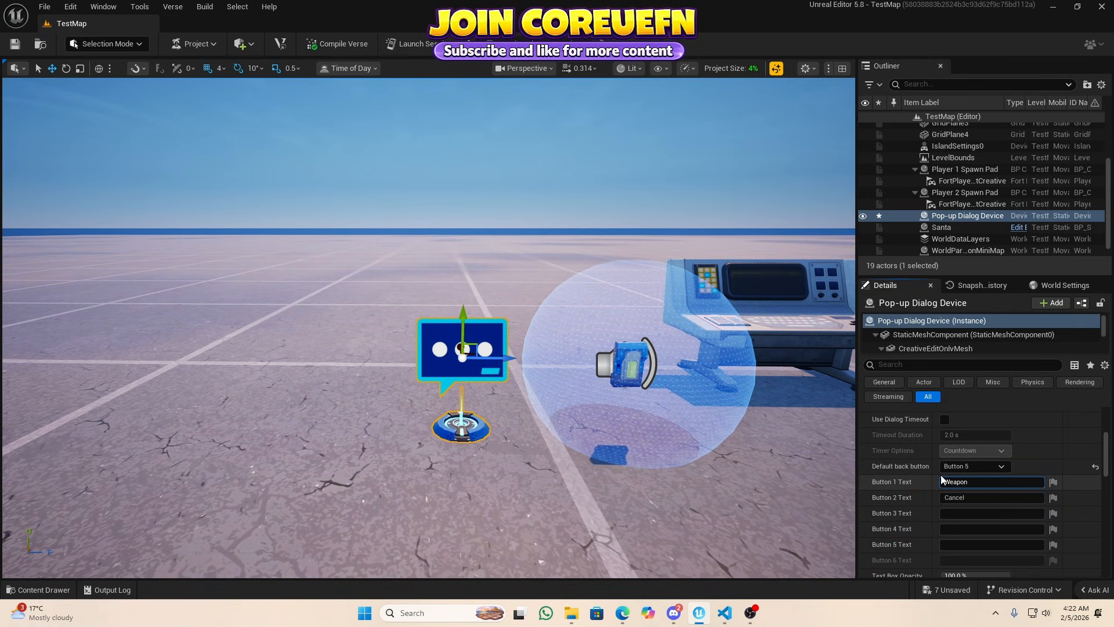
left_click(968, 498)
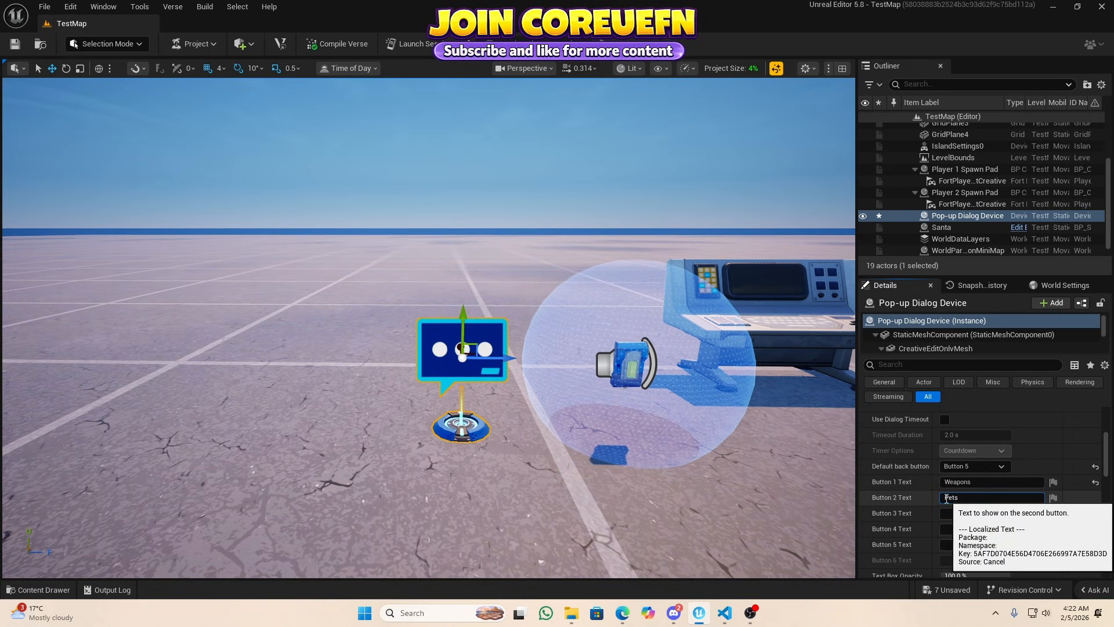
left_click(958, 514)
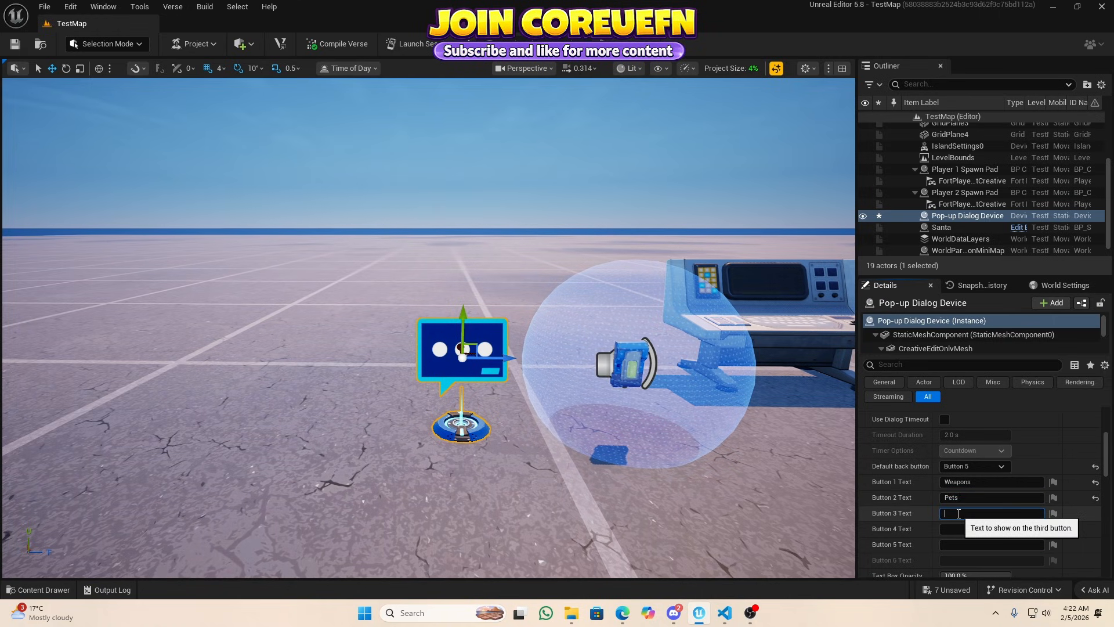
left_click(957, 526)
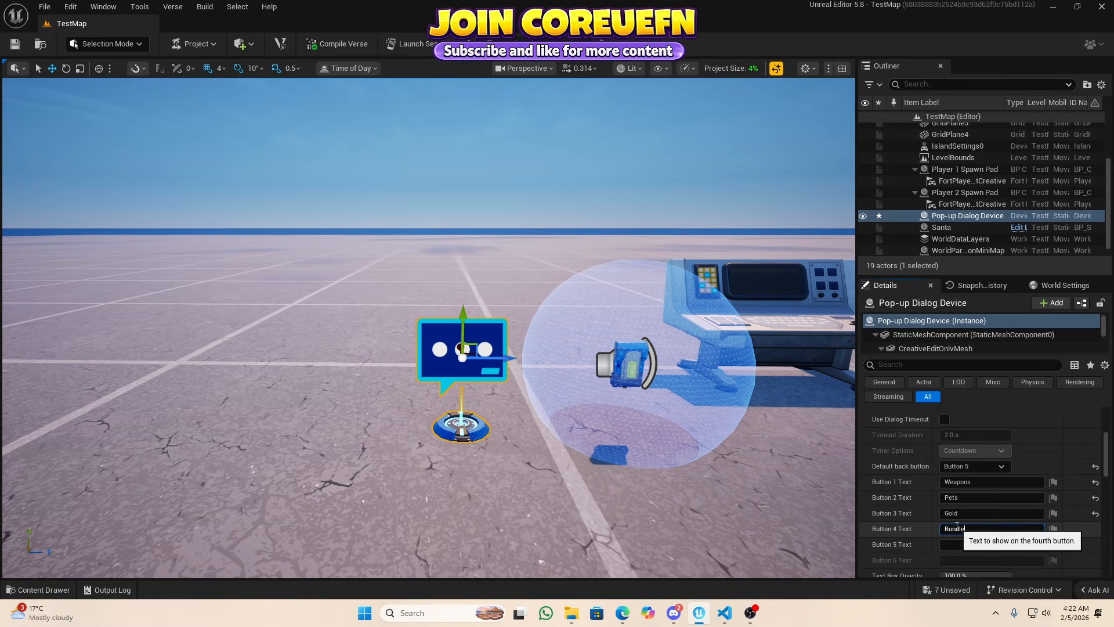
left_click(881, 531)
scroll(936, 524, "down", 3)
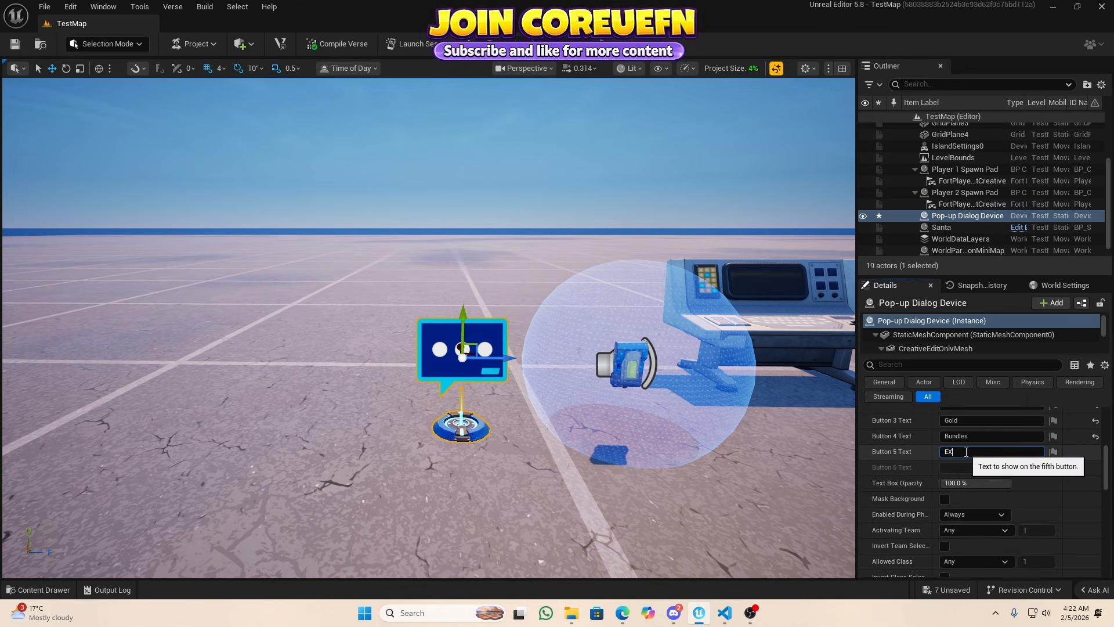
left_click(903, 448)
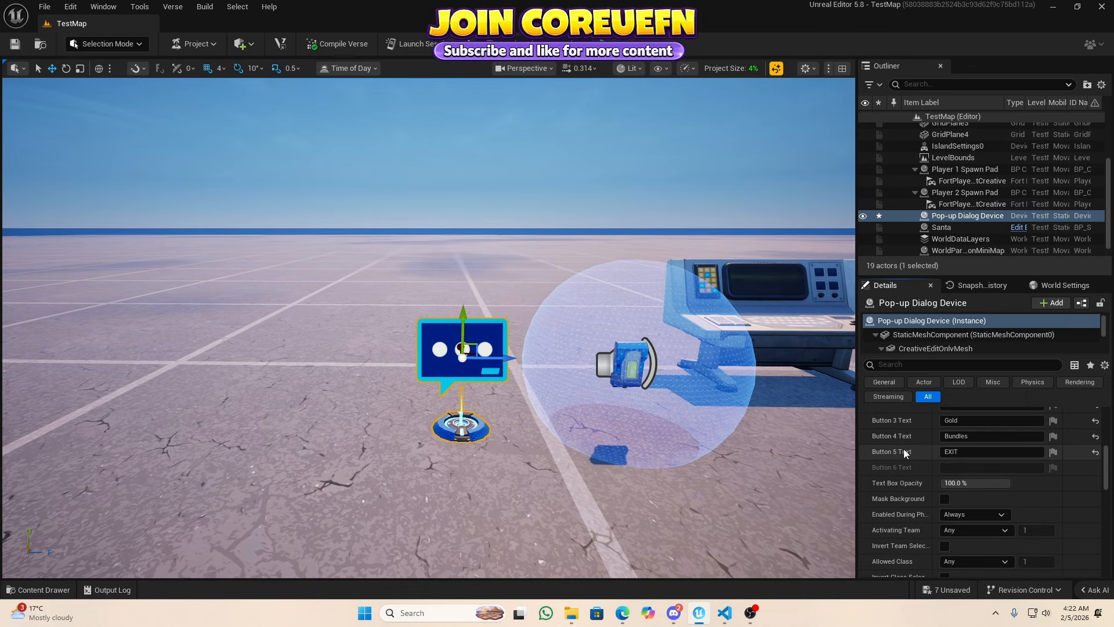
Assign the UI_Shop widget from the Widgets folder as the Pop-up Dialog device's template override.
scroll(947, 506, "down", 1)
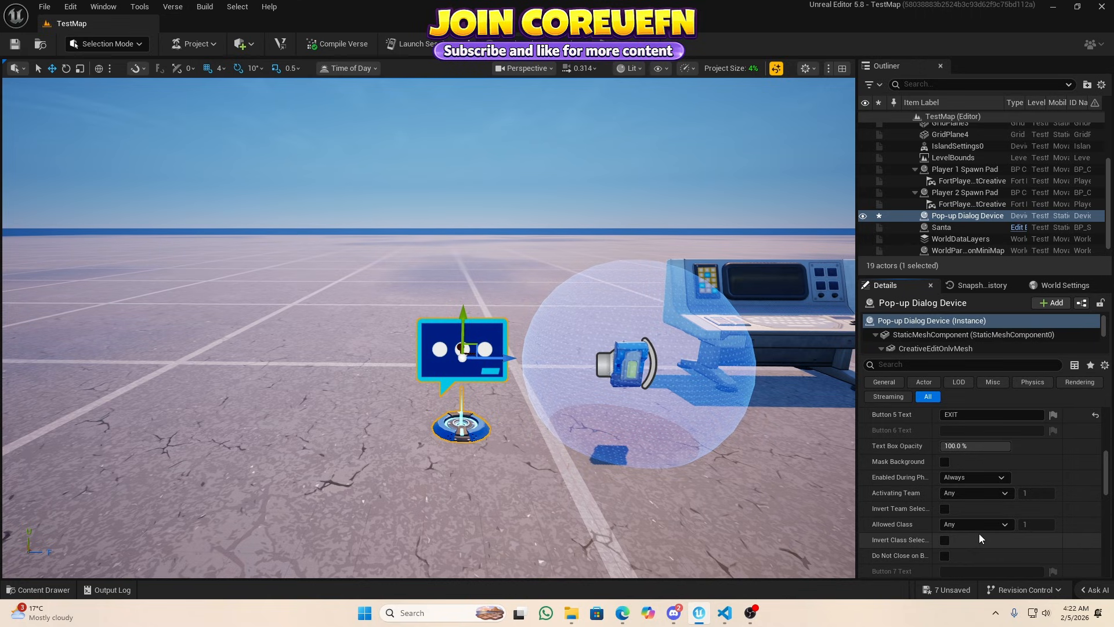
scroll(986, 509, "down", 5)
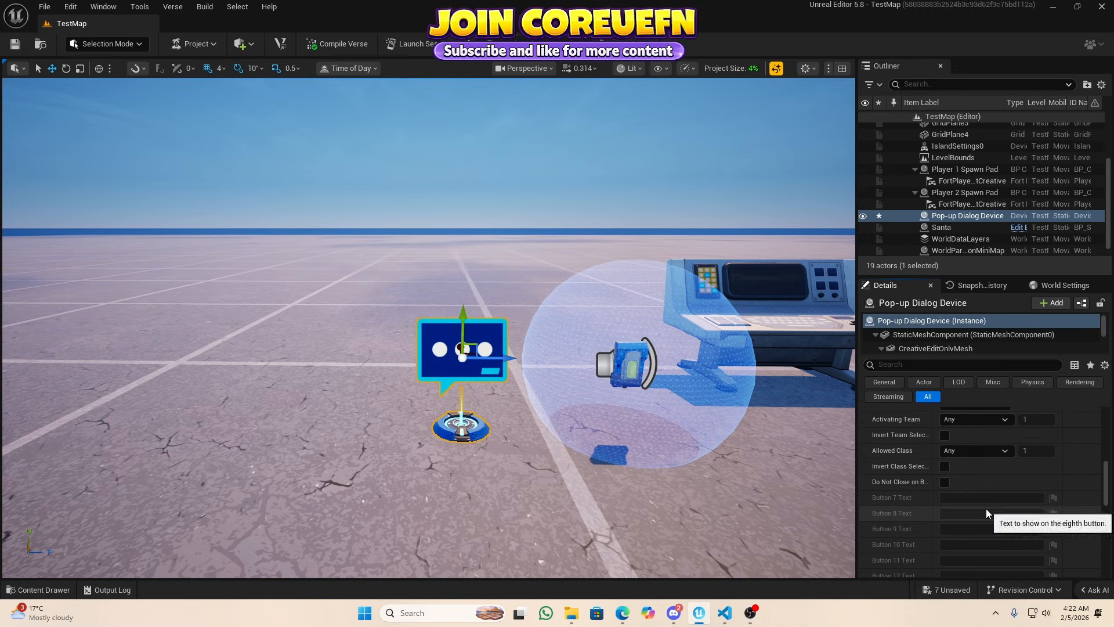
scroll(993, 550, "up", 5)
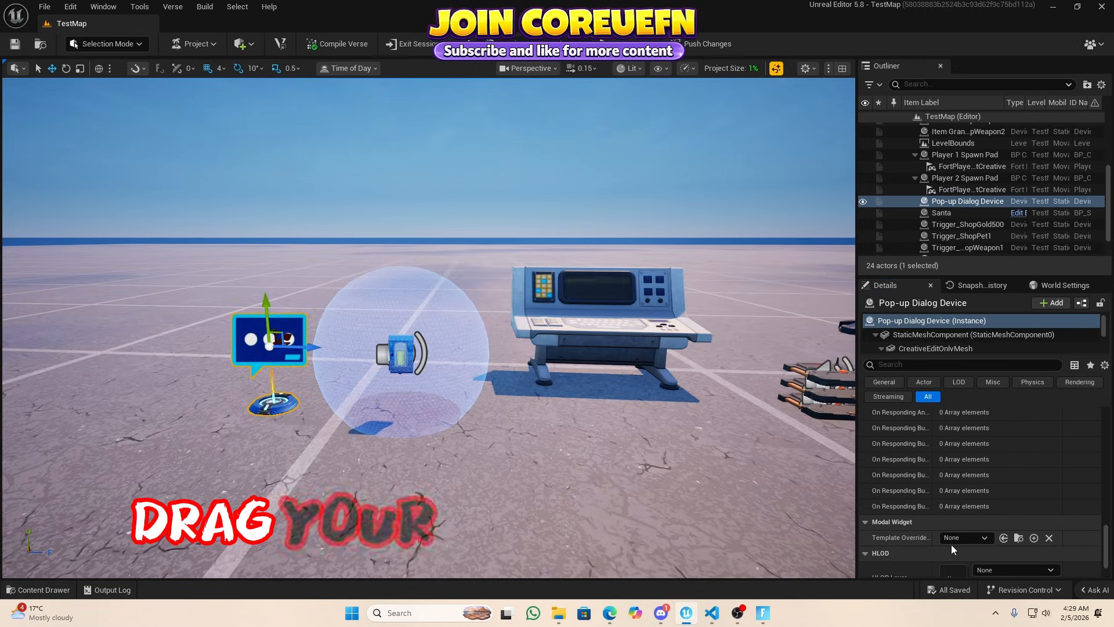
key("ctrl+space")
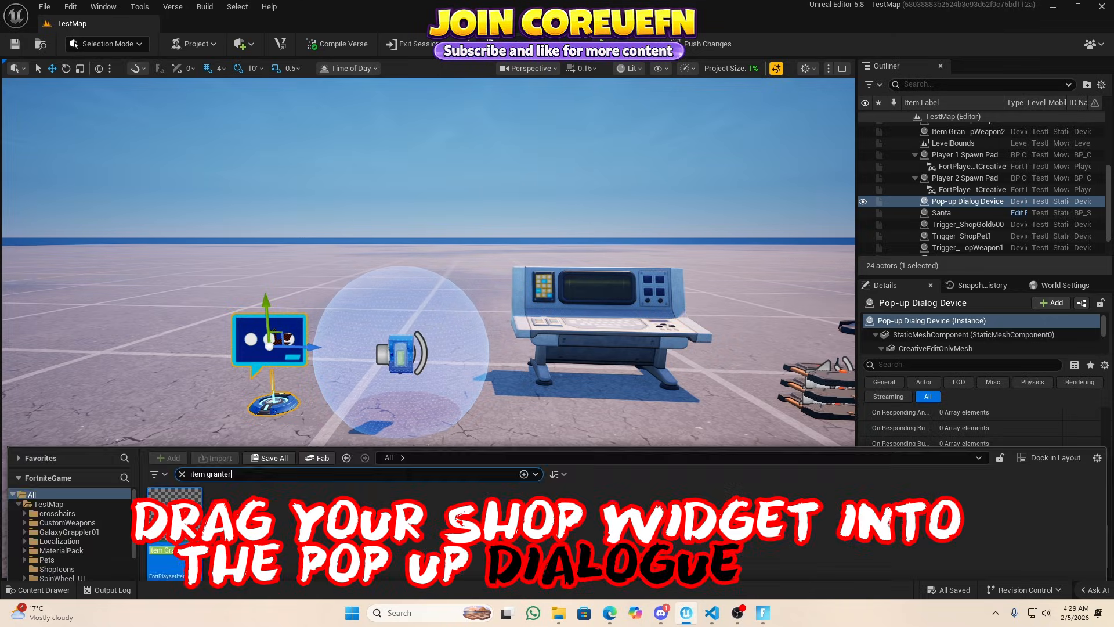
left_click(182, 444)
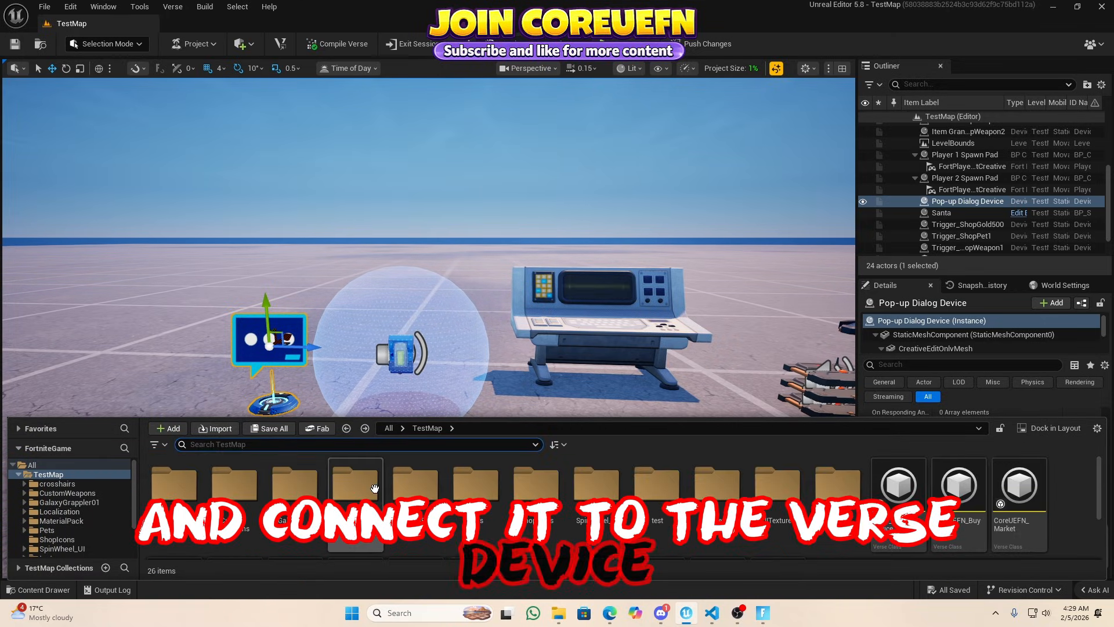
double_click(295, 488)
double_click(838, 485)
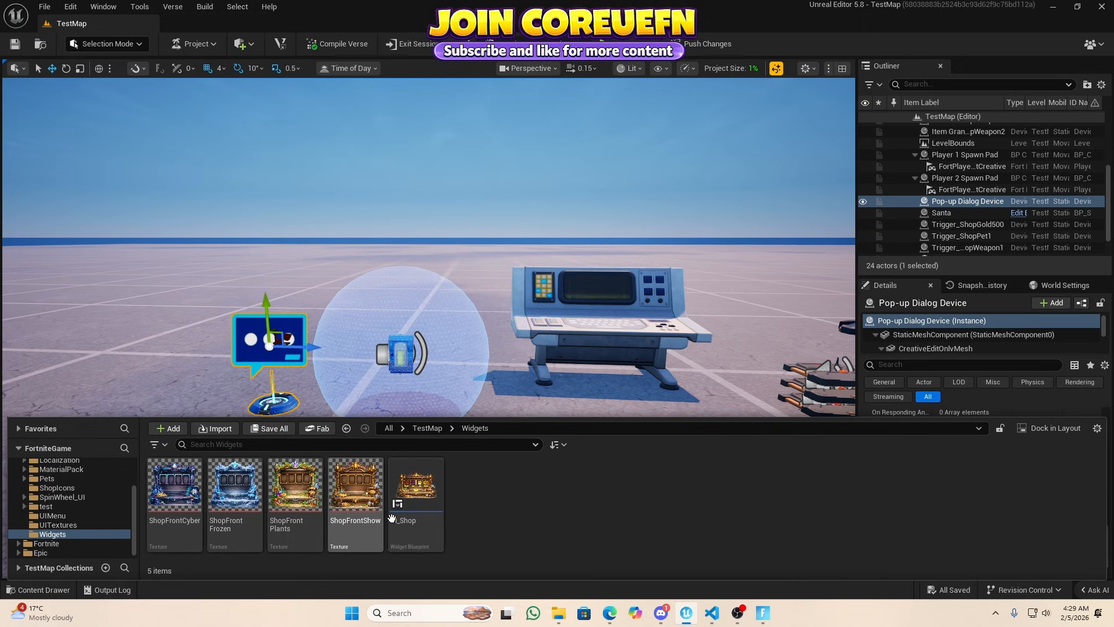
left_click(418, 514)
left_click_drag(418, 514, 956, 545)
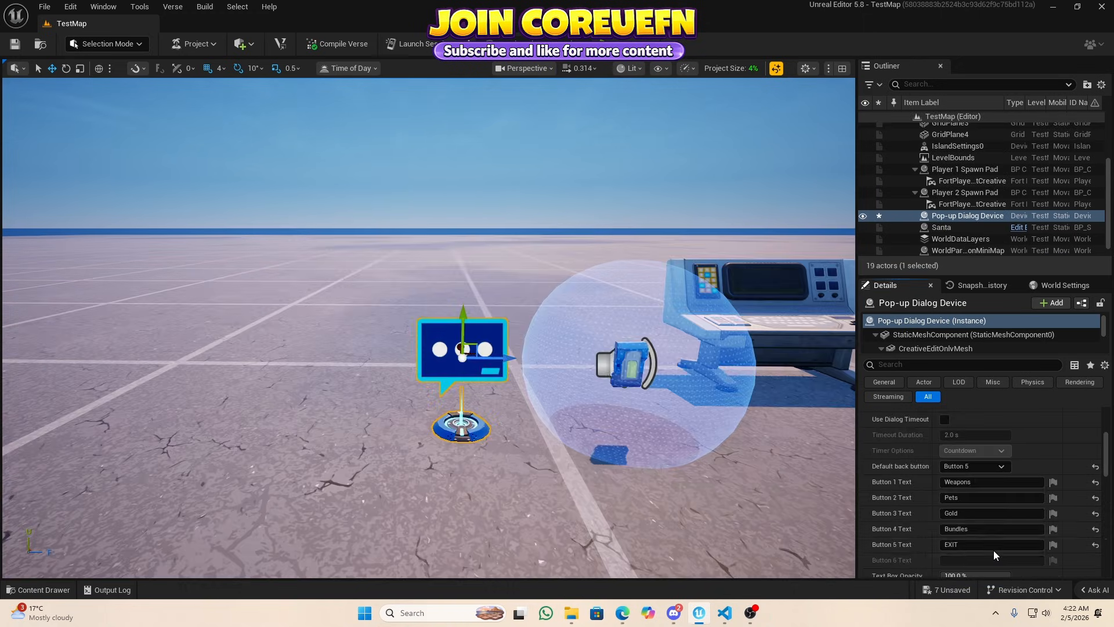
Assign the Pop-up Dialog device to the CoreUEFN Market device's ShopCategoryDialog property.
scroll(894, 534, "up", 2)
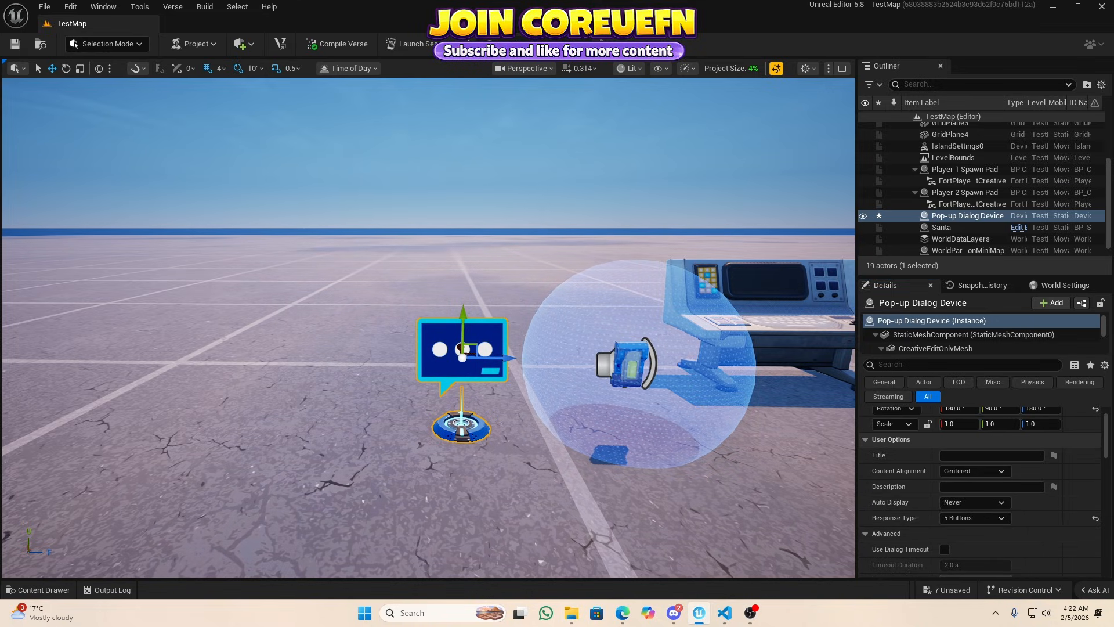
key("d")
right_click_drag(725, 476, 754, 516)
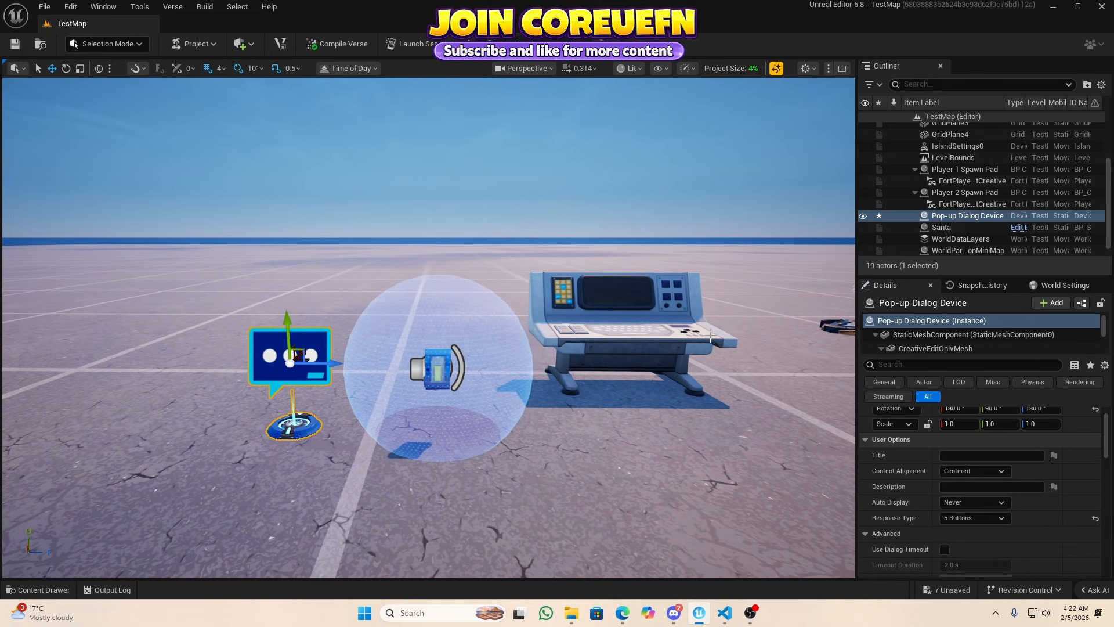
left_click(704, 333)
left_click(1019, 492)
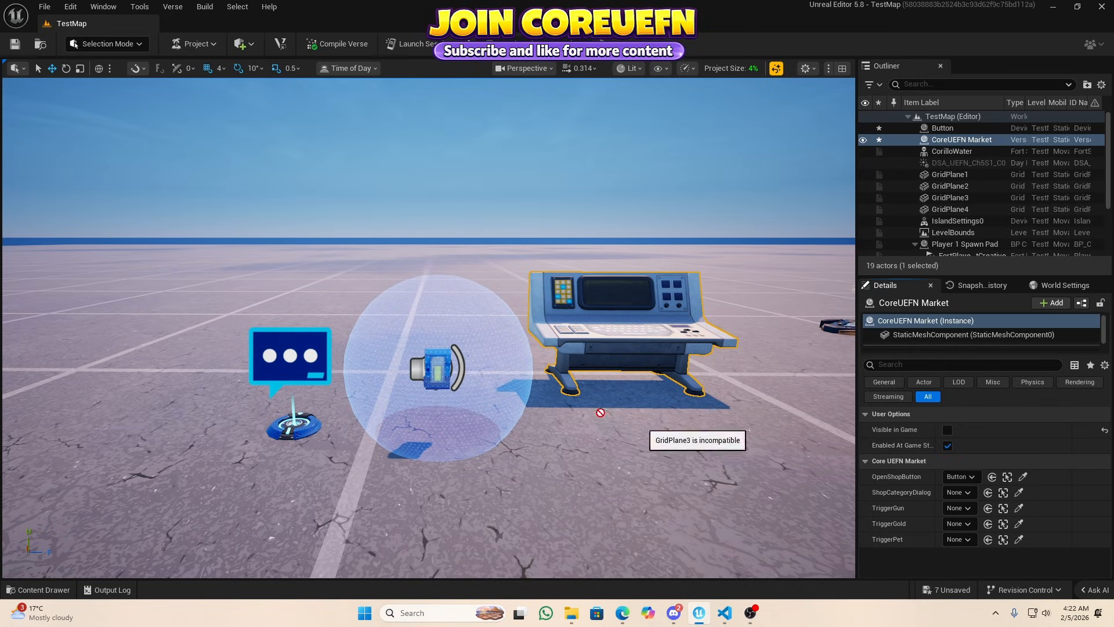
left_click(298, 356)
Place a Trigger device scaled to 0.5 beside the CoreUEFN Market device and rename it Trigger_ShopWeapon1.
key("d")
right_click_drag(508, 424, 509, 431)
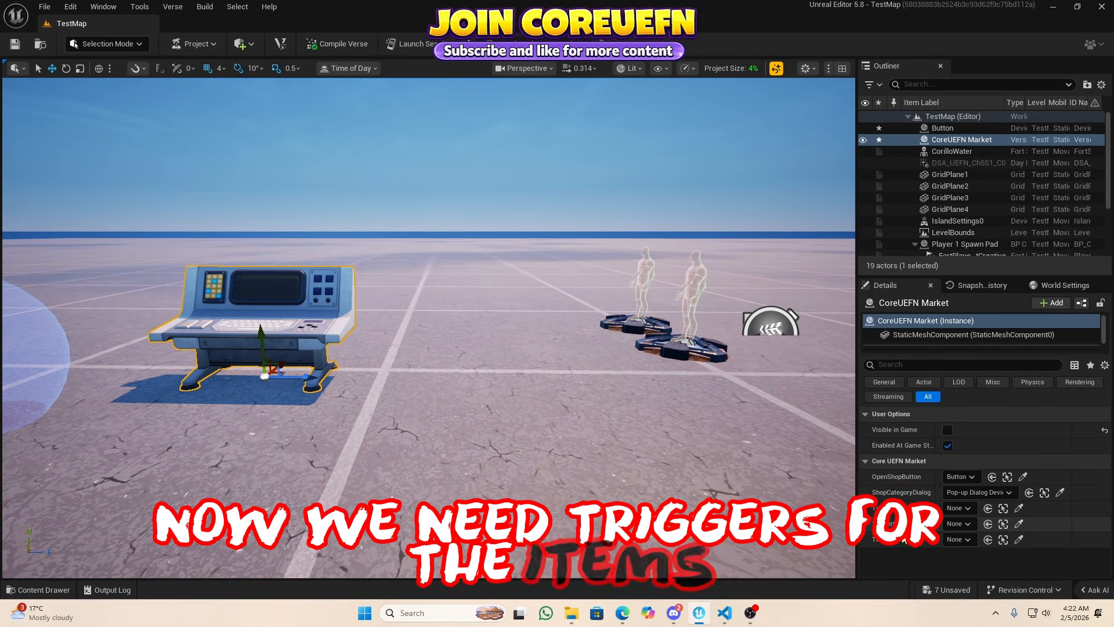
key("ctrl+space")
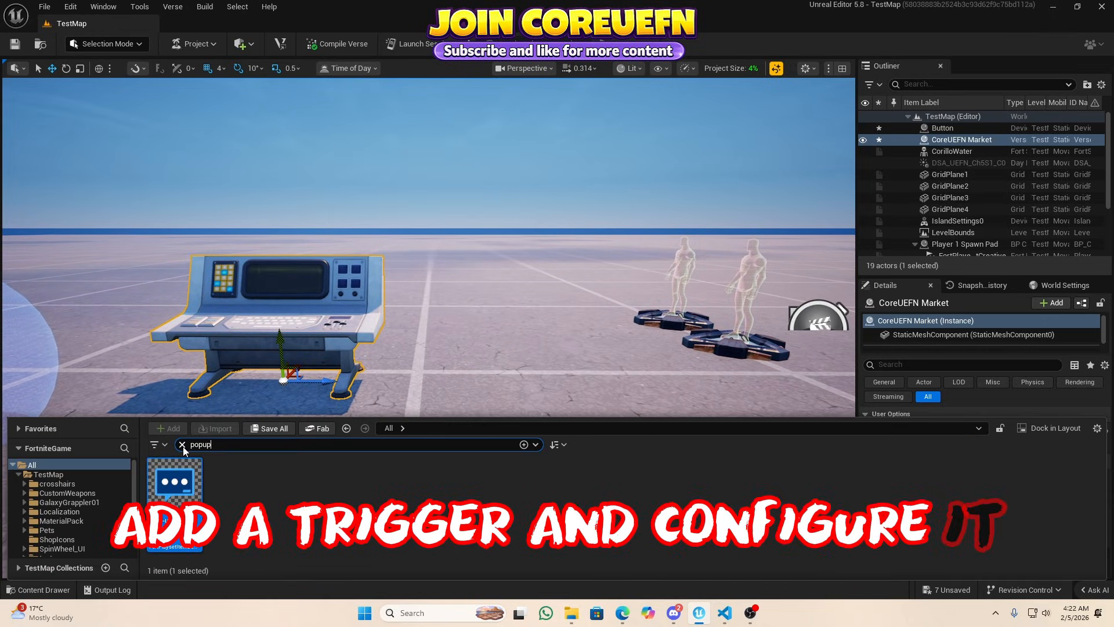
left_click(244, 446)
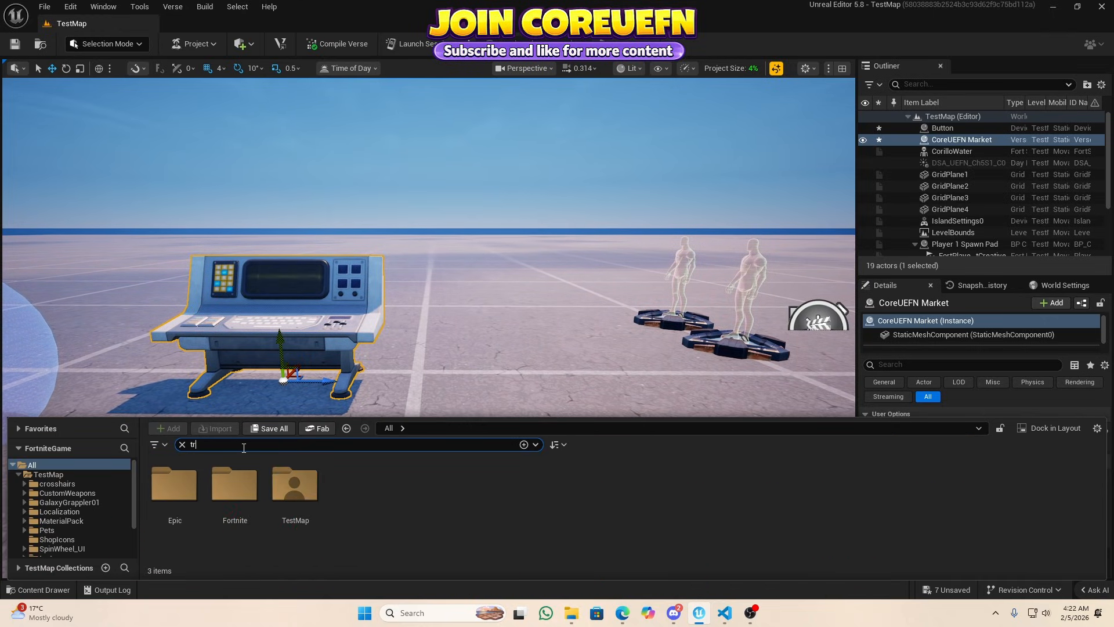
type("trigger")
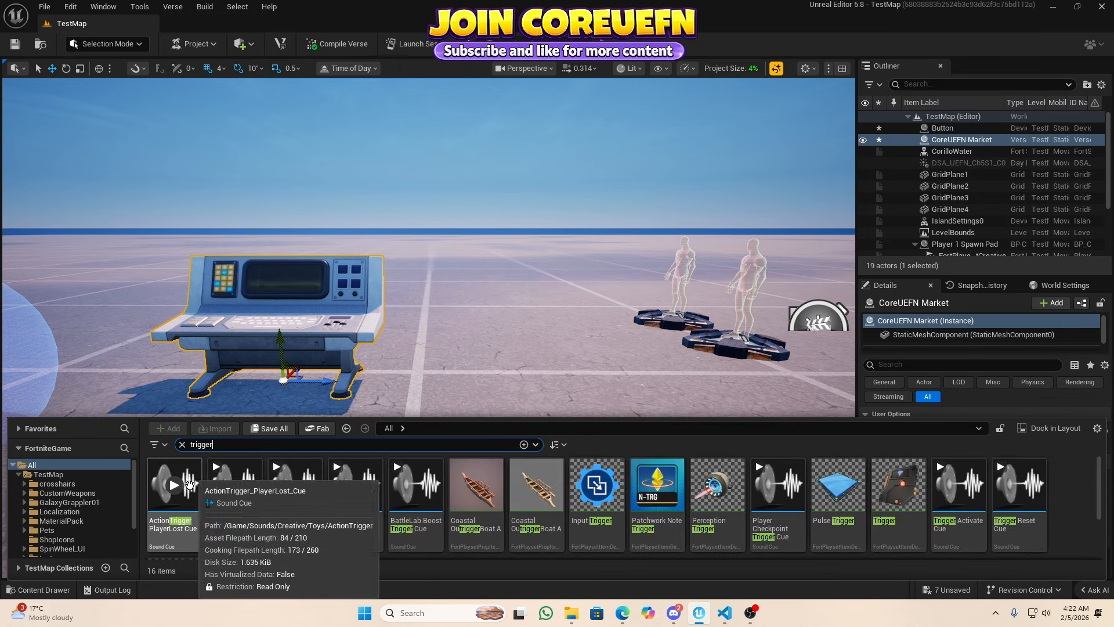
left_click_drag(898, 490, 520, 421)
left_click_drag(522, 384, 498, 421)
key("w")
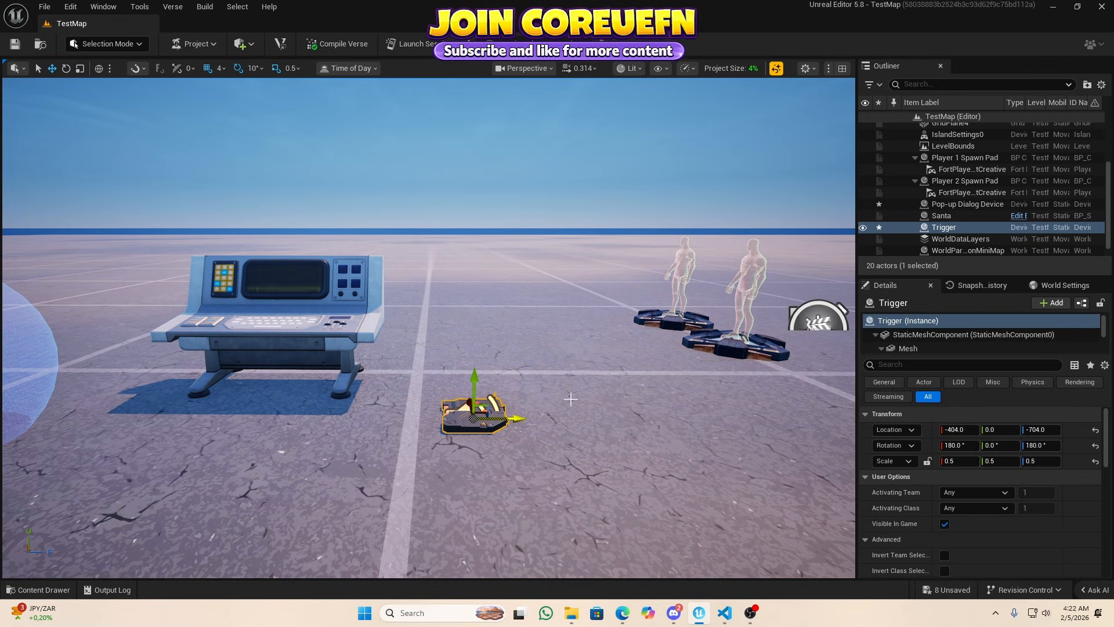
key("F2")
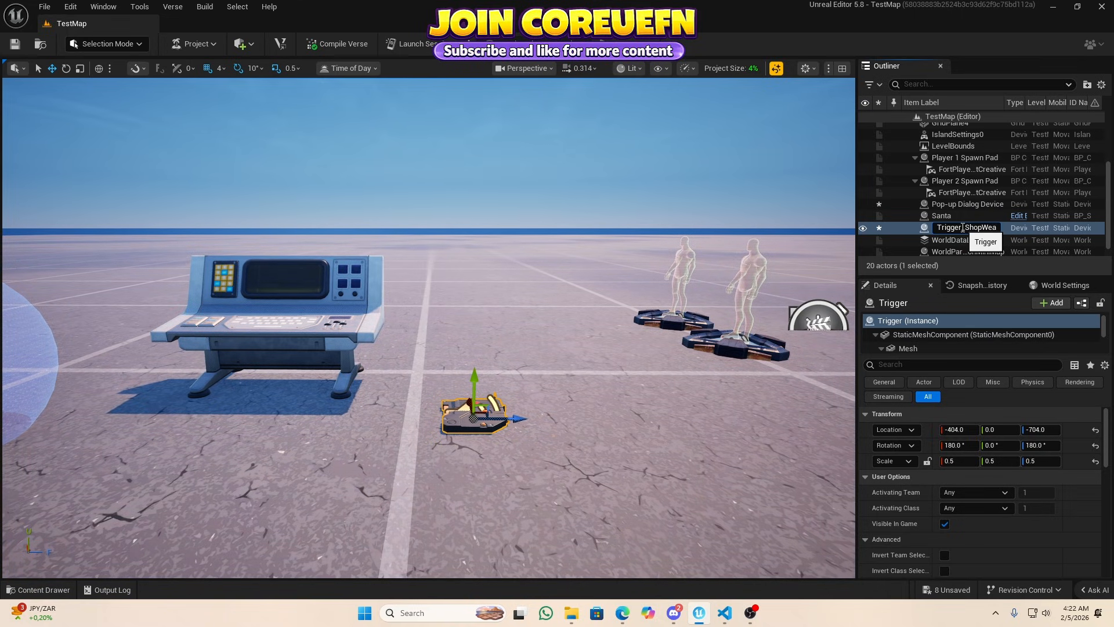
key("Return")
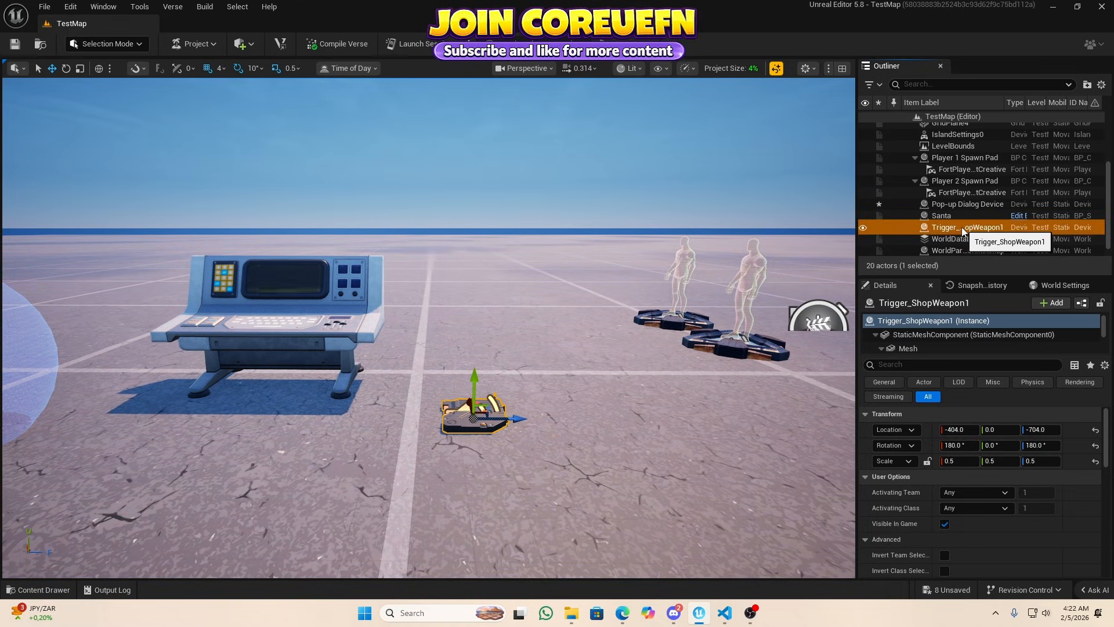
Turn off Visible in Game, the player, vehicle and sequencer activation options, Trigger VFX and Trigger SFX for Trigger_ShopWeapon1.
scroll(944, 525, "down", 3)
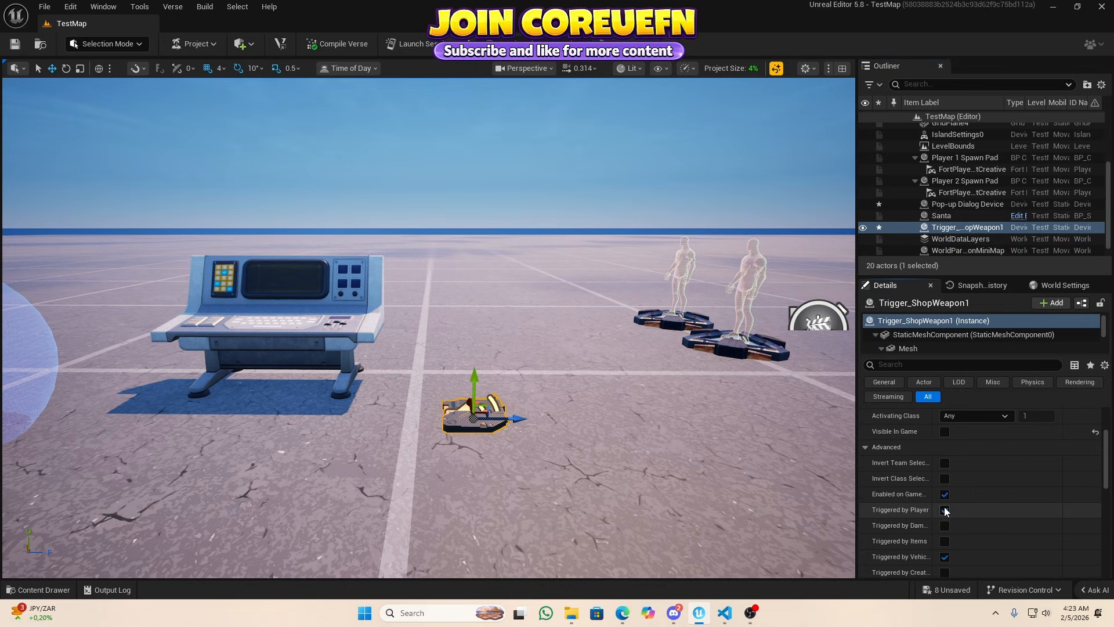
left_click(945, 510)
scroll(947, 517, "down", 2)
left_click(945, 500)
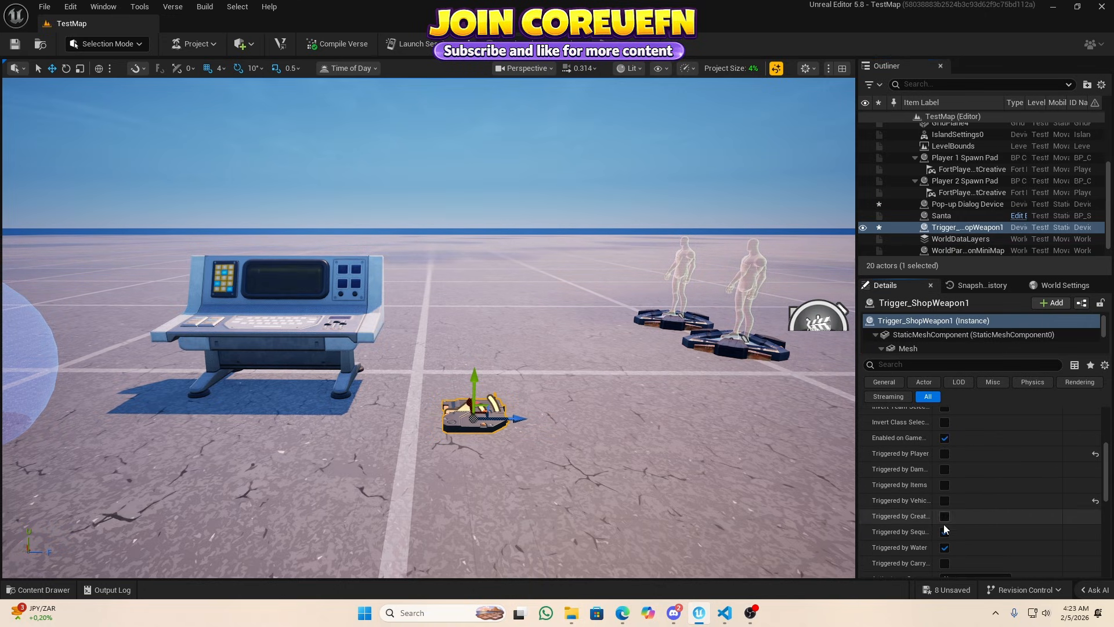
left_click(945, 532)
scroll(945, 551, "down", 5)
left_click(945, 474)
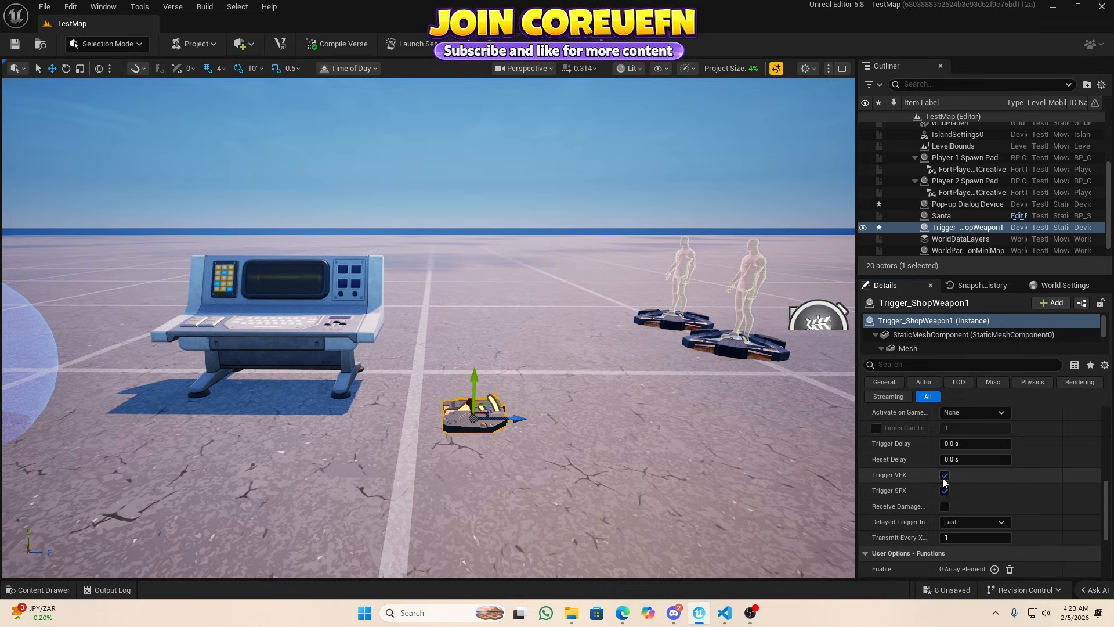
left_click(945, 491)
scroll(945, 500, "down", 2)
scroll(944, 520, "up", 10)
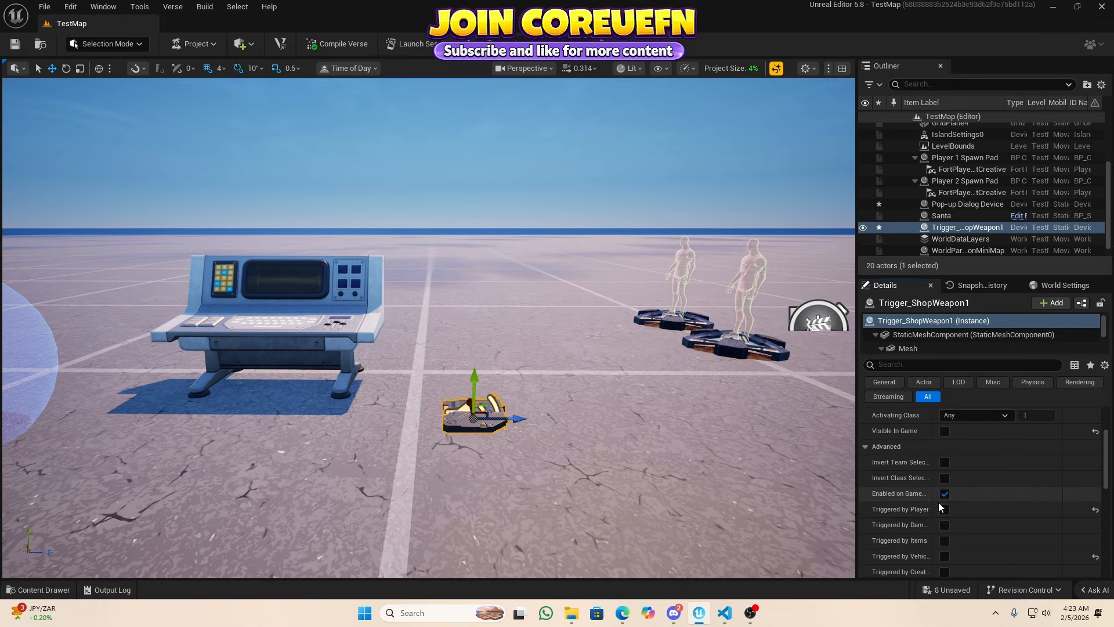
Duplicate the weapon trigger directly above the original and rename the copy Trigger_ShopPet1.
key("d")
right_click_drag(689, 464, 645, 463)
left_click_drag(499, 386, 508, 367, "alt")
left_click(970, 239)
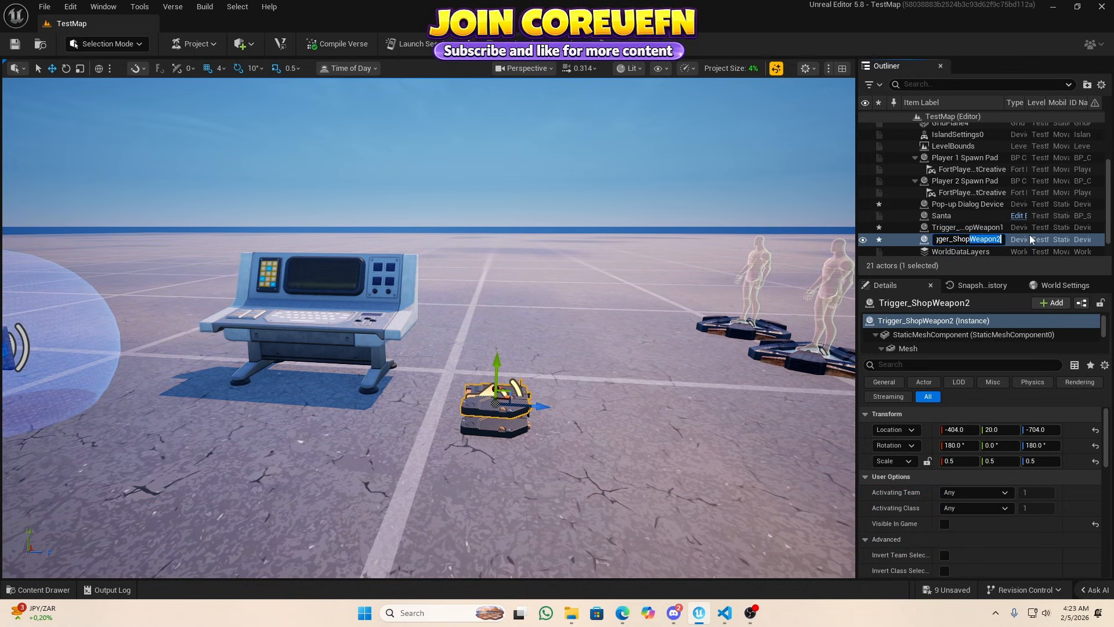
type("Pet1")
key("Return")
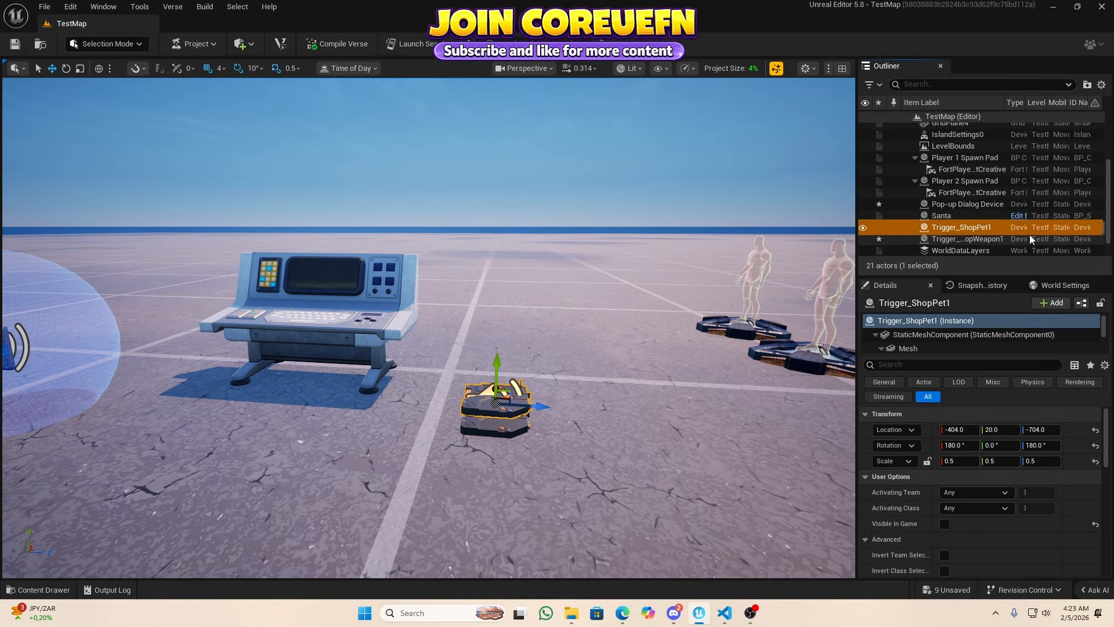
Duplicate the pet trigger upward onto the stack and rename the copy Trigger_ShopGold500.
left_click_drag(490, 363, 497, 339, "alt")
key("F2")
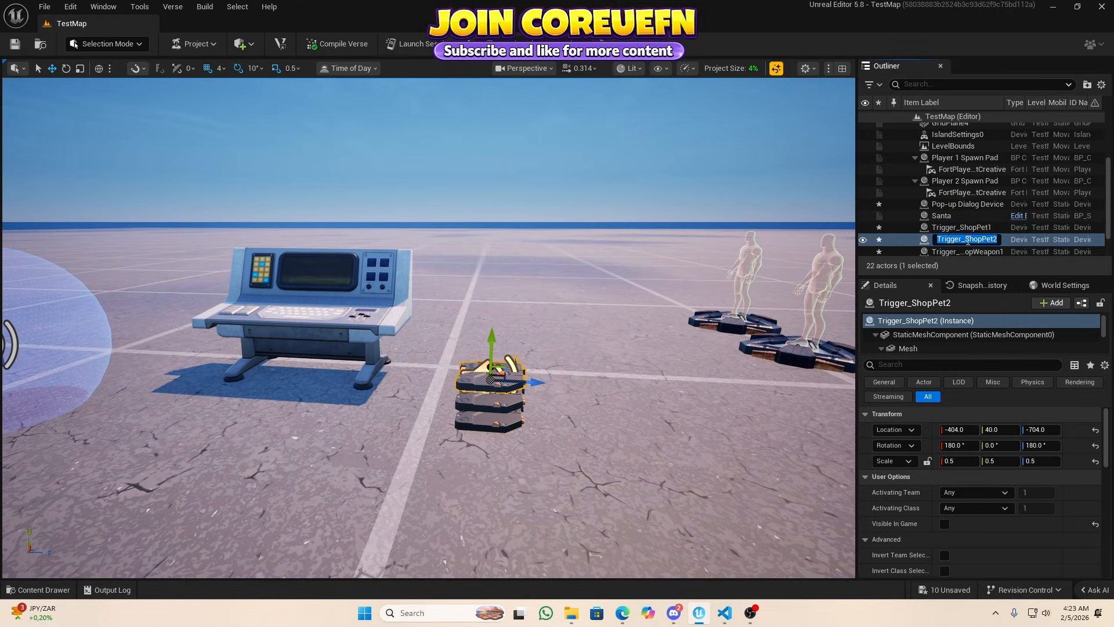
type("Gold500")
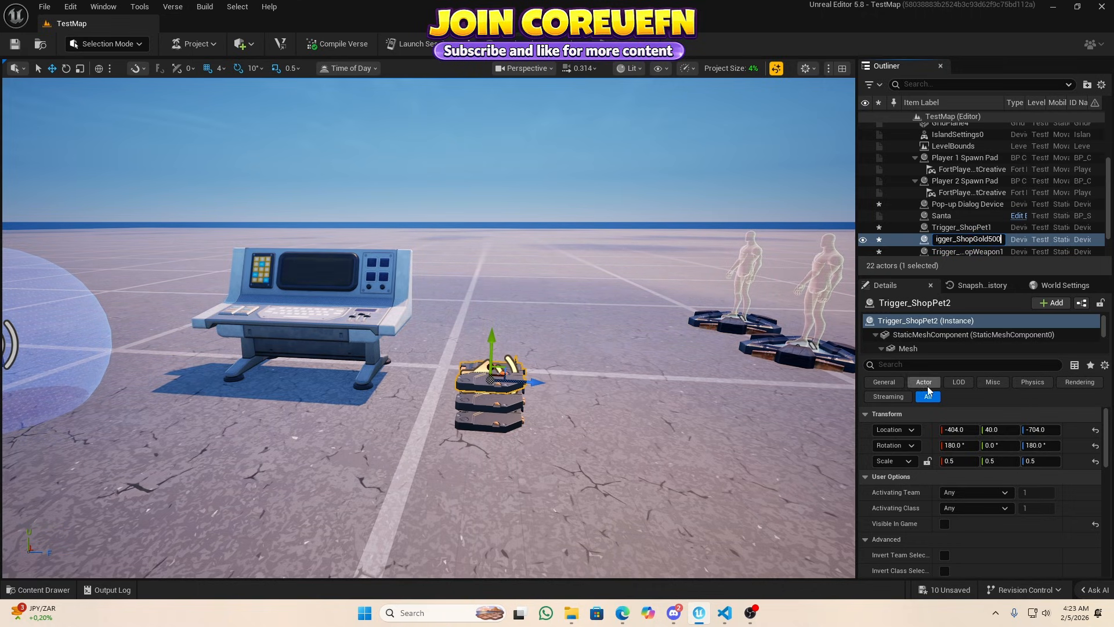
key("Return")
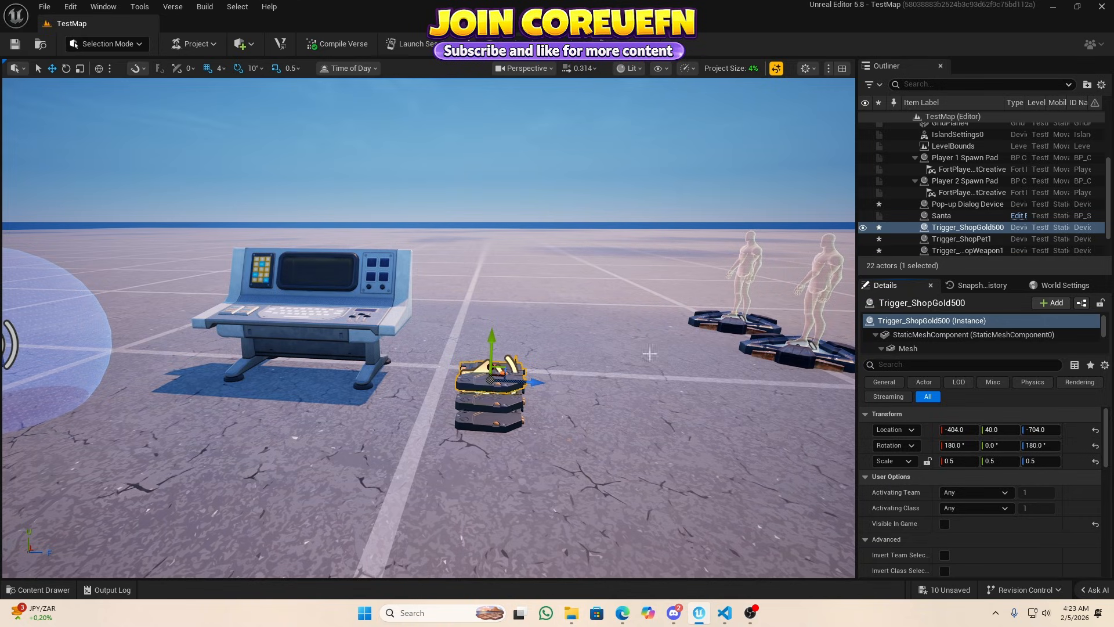
Place an Item Granter device on the ground near the trigger stack and scale it to 0.5.
right_click_drag(649, 352, 717, 376)
key("w")
scroll(649, 353, "down", 1)
key("s")
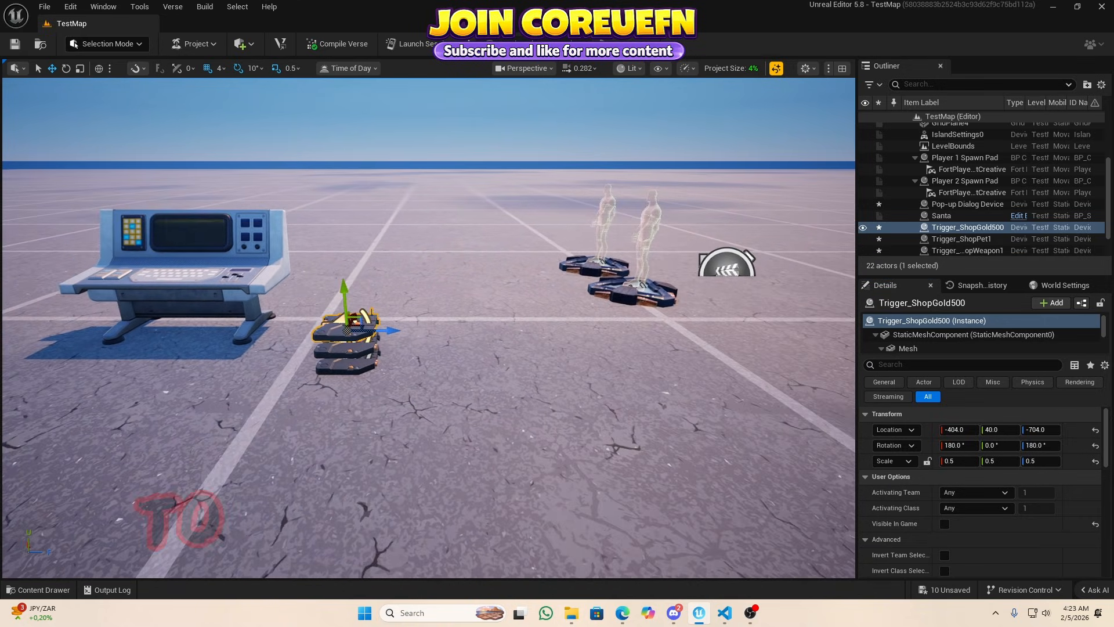
key("ctrl+space")
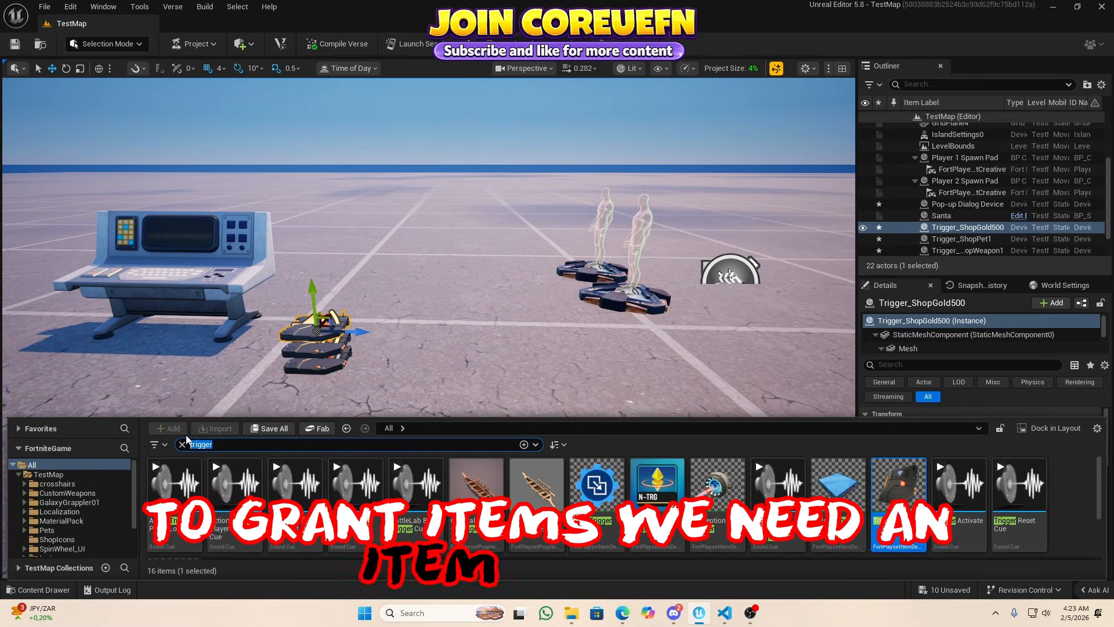
type("item granter")
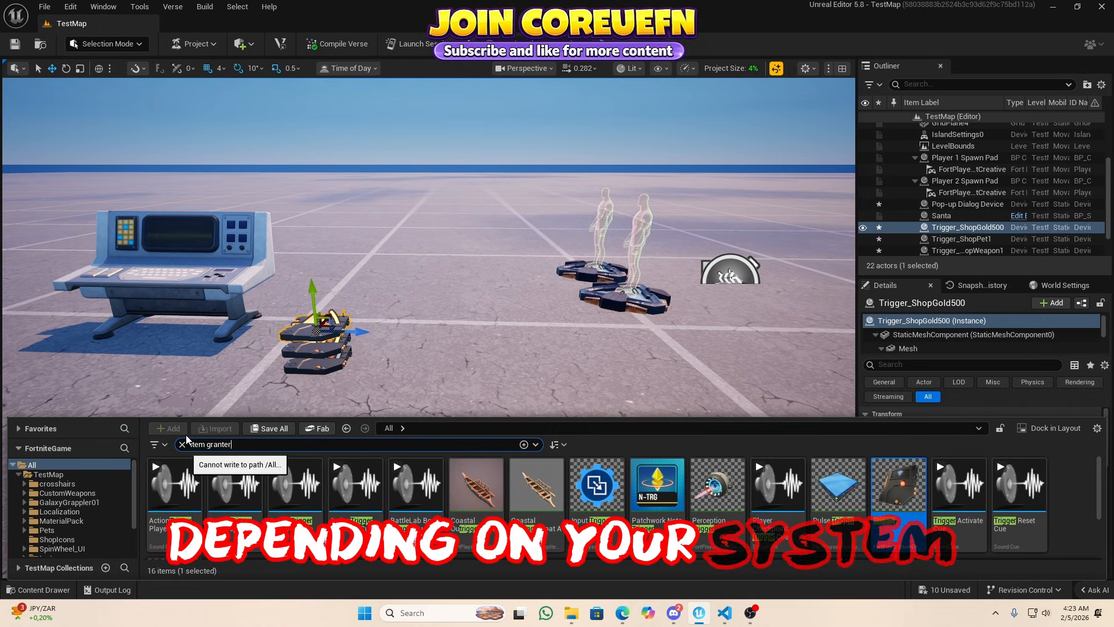
left_click_drag(174, 484, 472, 378)
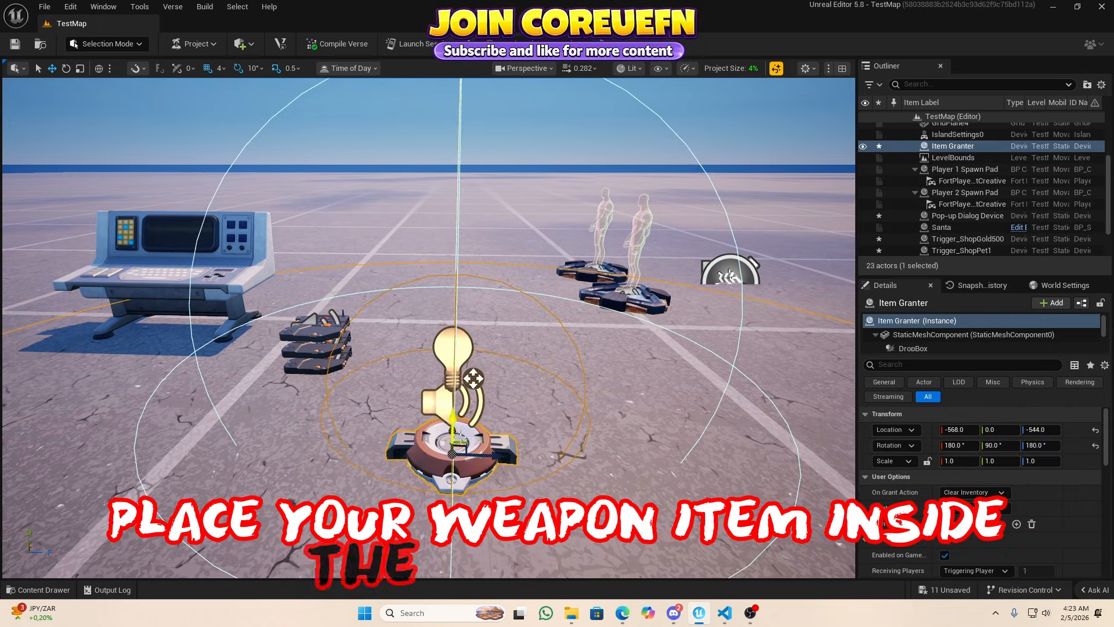
right_click_drag(462, 438, 418, 414)
scroll(461, 439, "down", 2)
key("r")
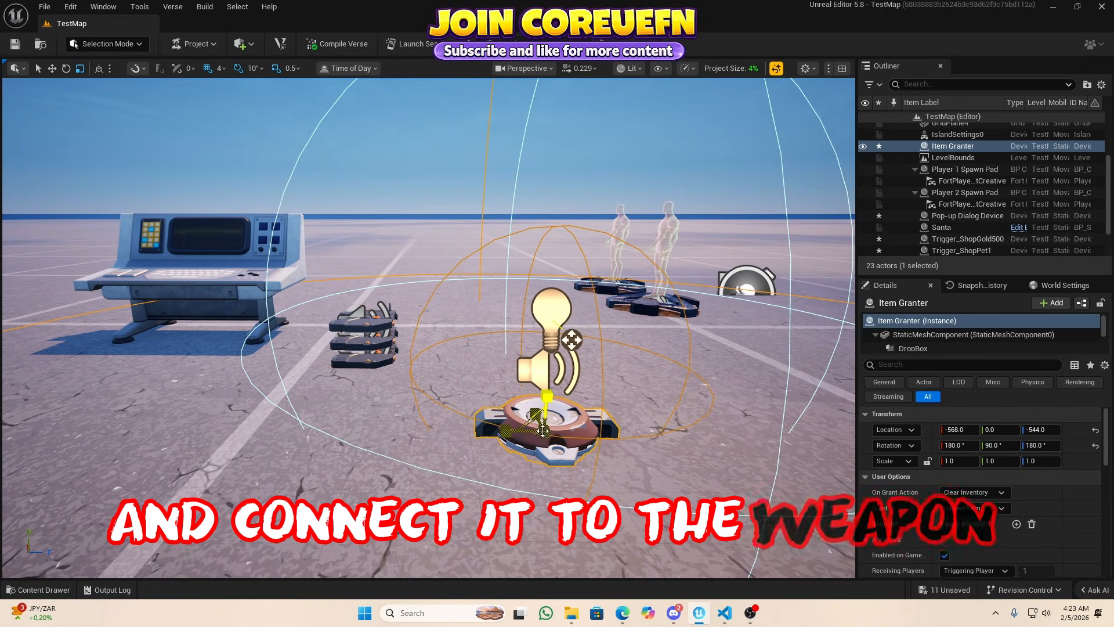
left_click_drag(543, 430, 532, 431)
Rename the Item Granter as Item Granter_ShopWeapon1 and set its On Grant Action to Keep All.
left_click(978, 150)
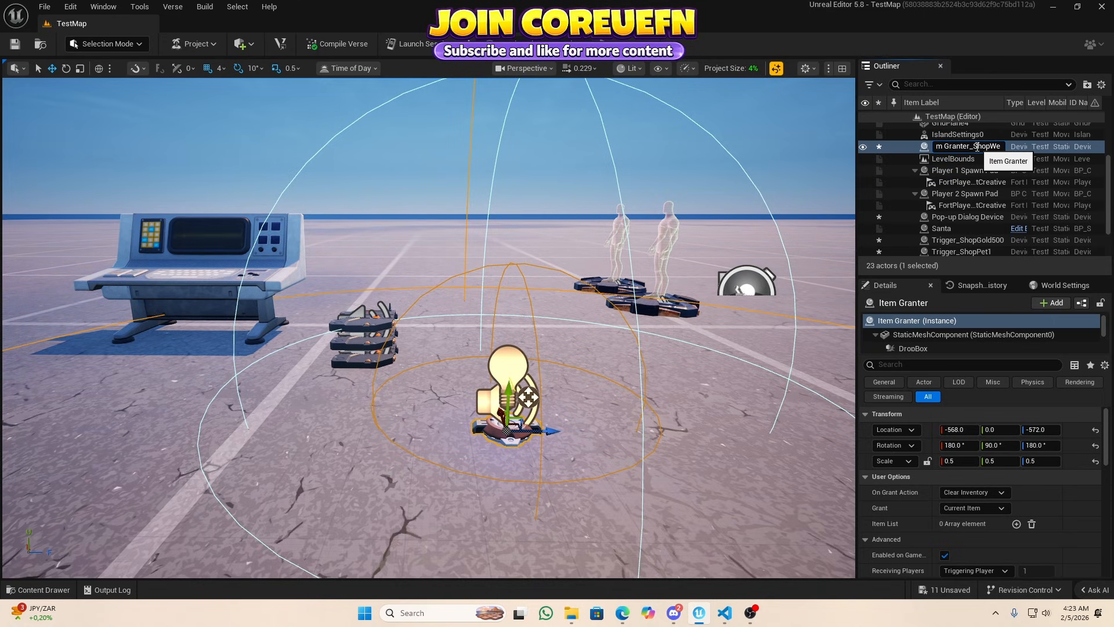
key("Return")
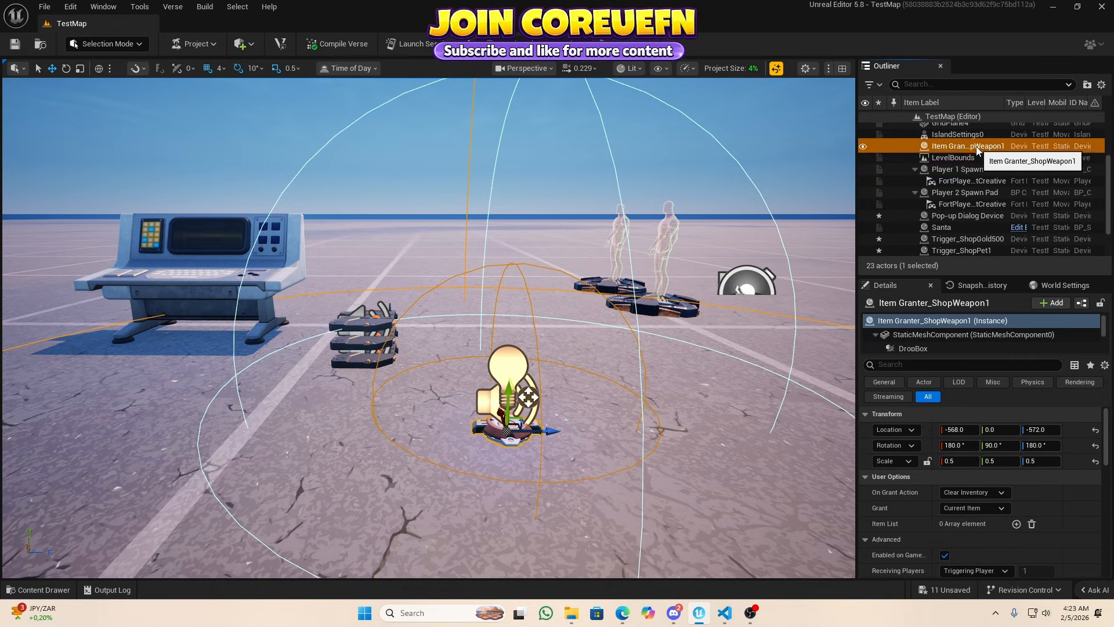
left_click(956, 537)
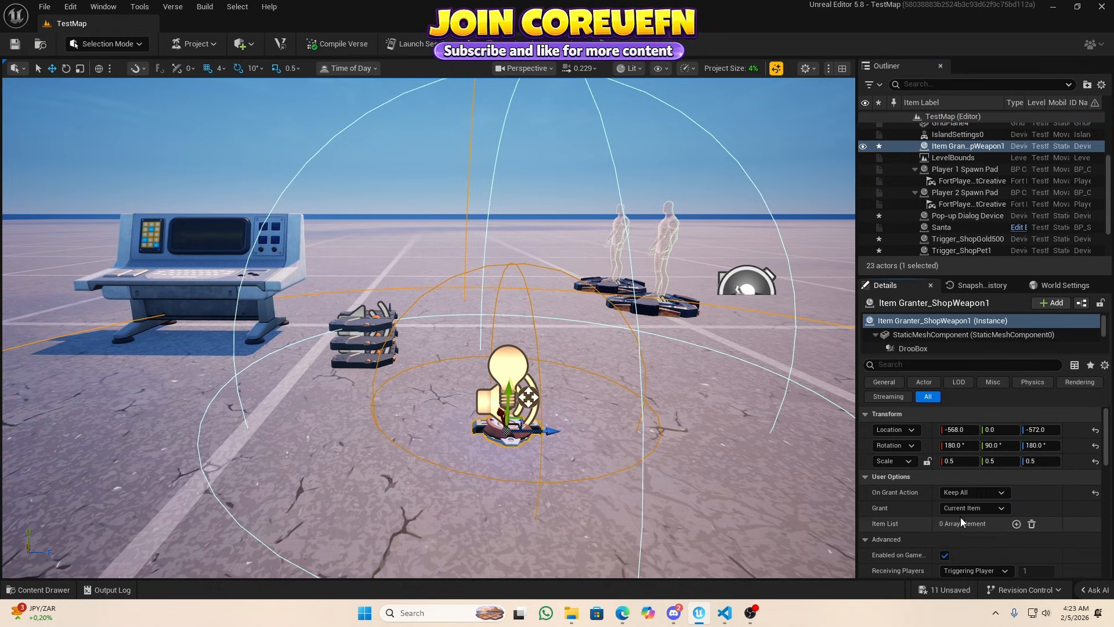
Add one entry to the Item Granter's item list and set its item definition to HandCannon L5.
scroll(1013, 523, "down", 2)
left_click(1015, 449)
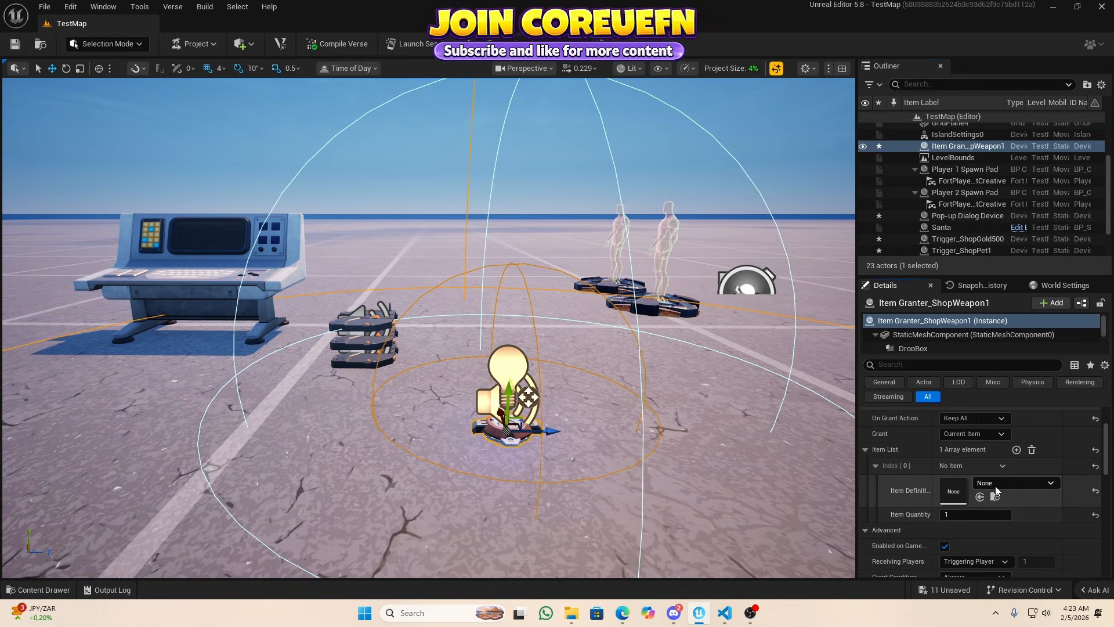
left_click(994, 485)
type("p")
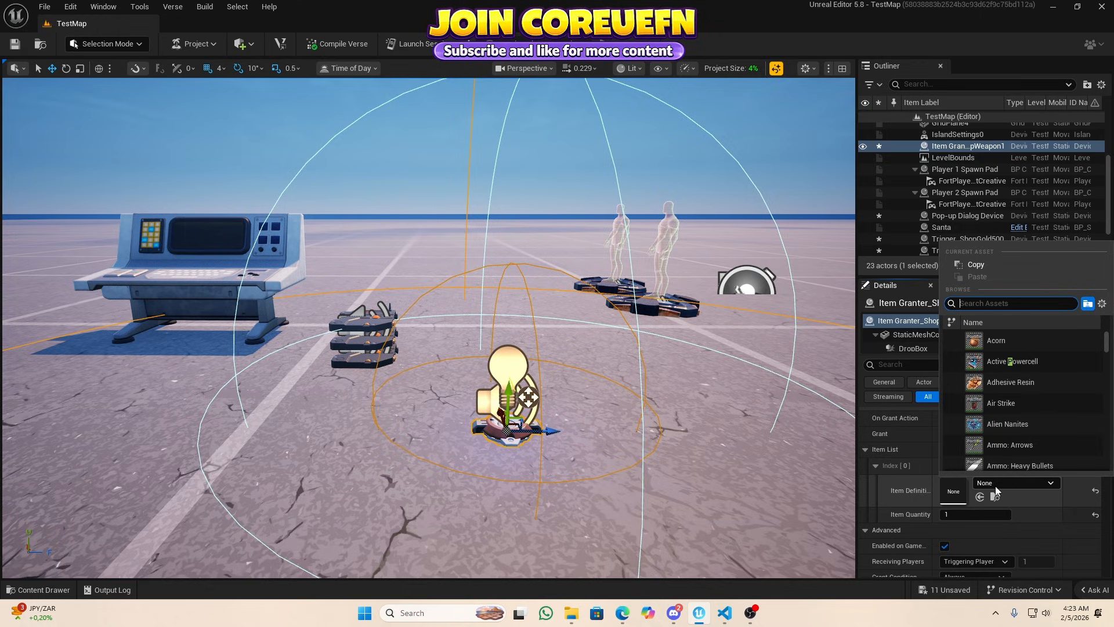
type("hand")
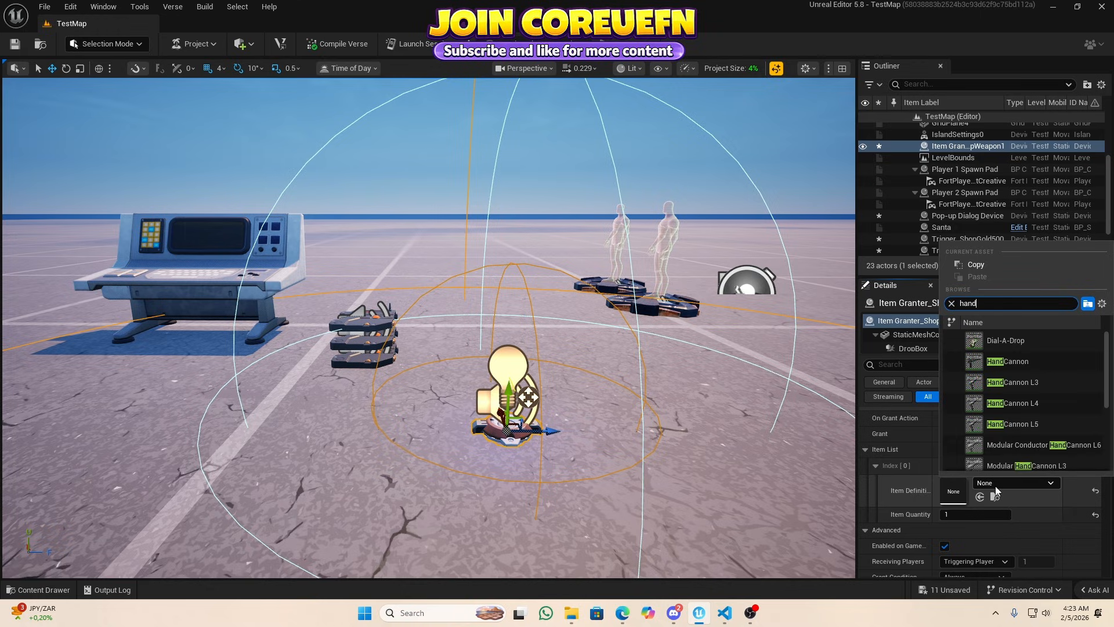
left_click(1015, 424)
Set the Item Granter's Cycle Behavior to Wrap.
scroll(965, 508, "down", 2)
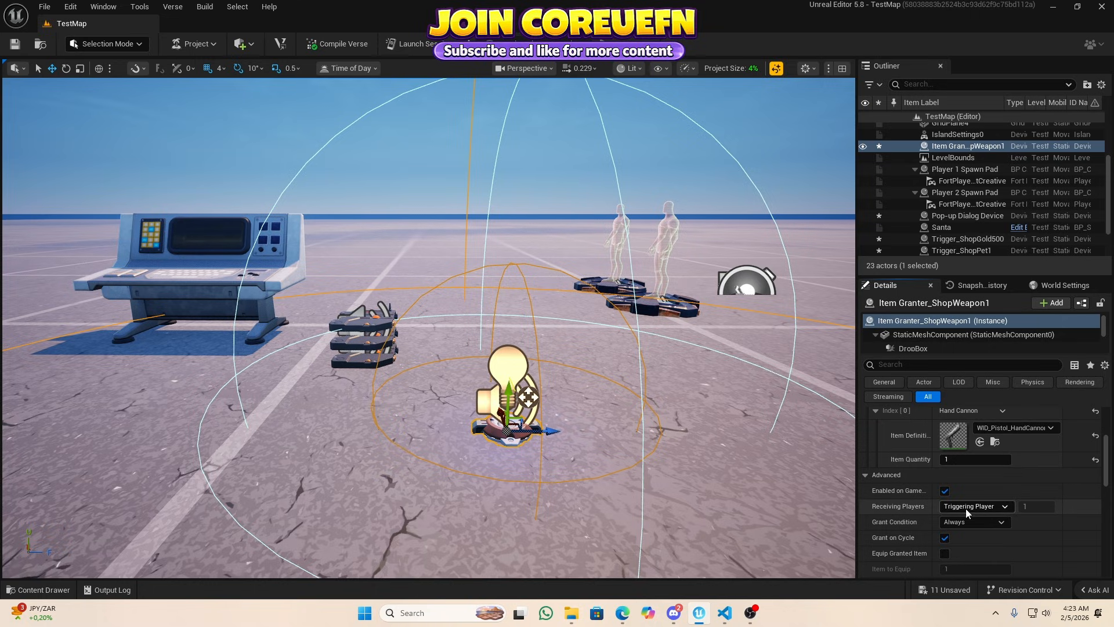
scroll(956, 511, "down", 4)
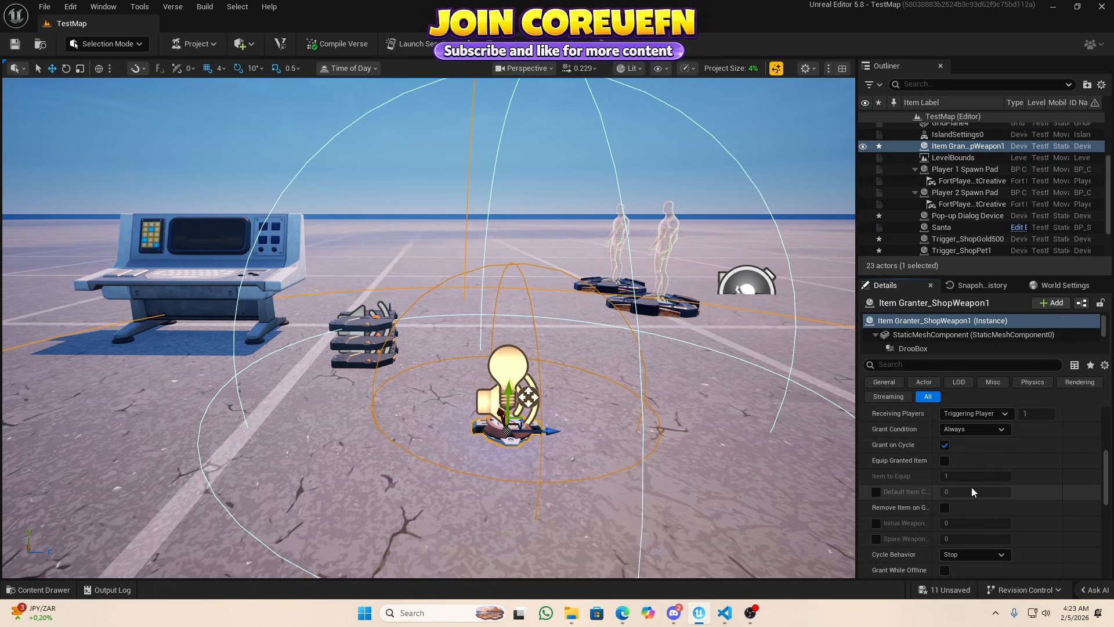
scroll(970, 488, "down", 1)
left_click(966, 536)
left_click(965, 541)
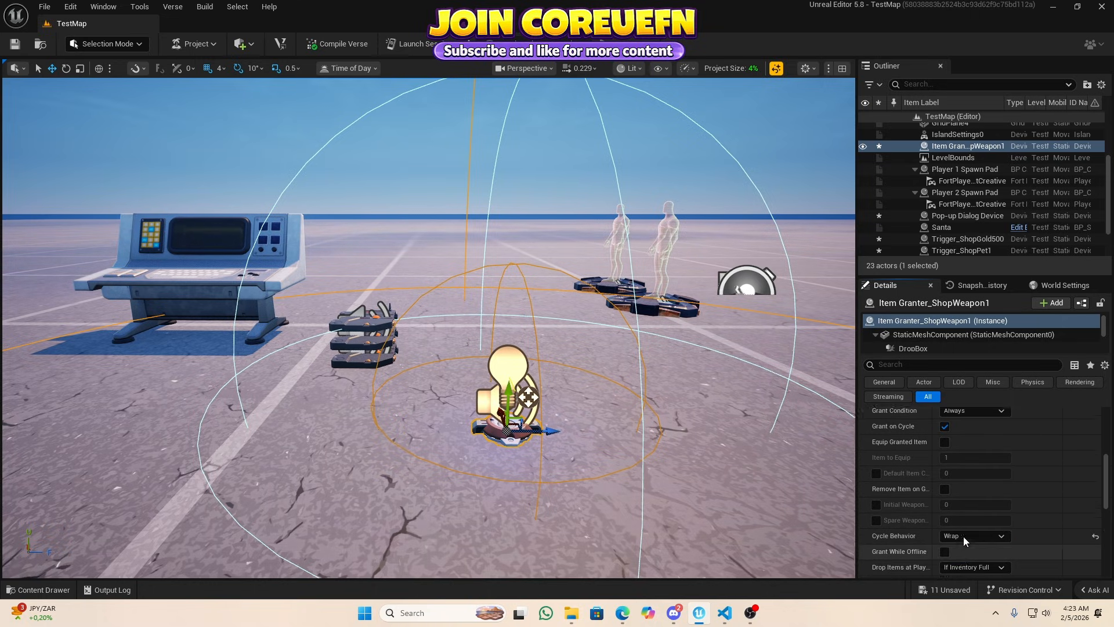
Bind the weapon Item Granter's Grant Item function to the On Triggered event of Trigger_ShopWeapon1.
scroll(963, 536, "up", 6)
scroll(964, 540, "down", 12)
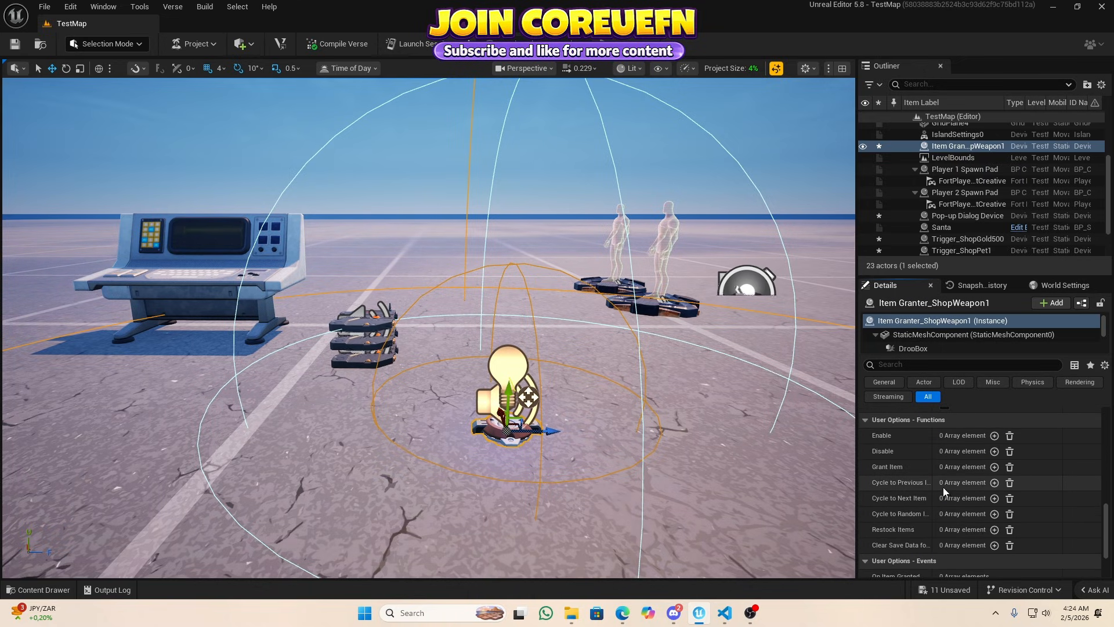
left_click(994, 466)
left_click(1031, 481)
left_click(380, 351)
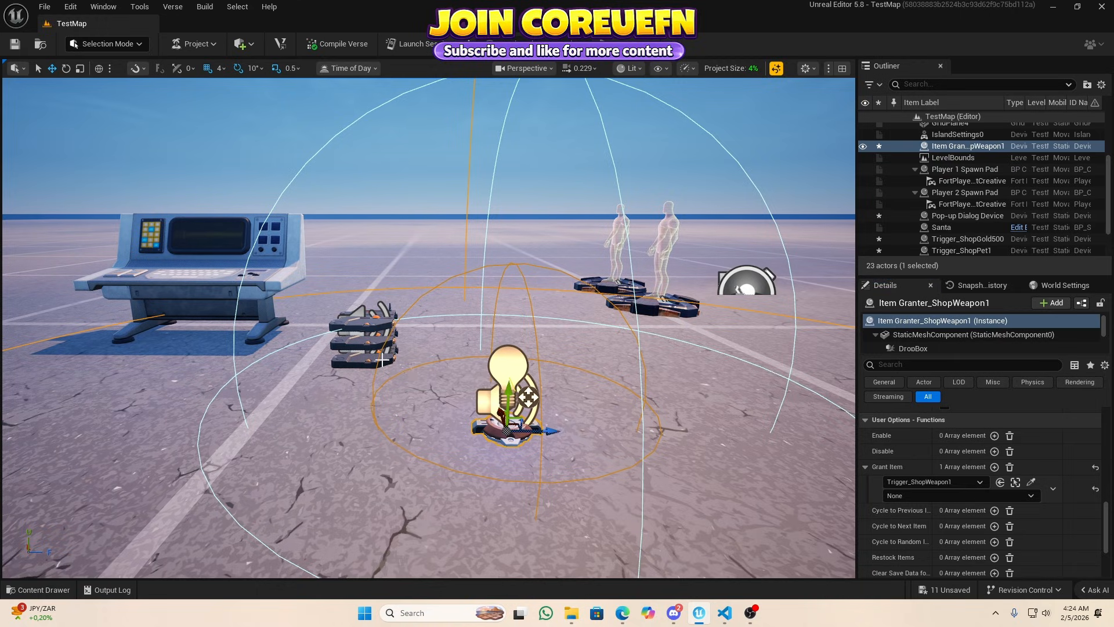
left_click(928, 496)
left_click(907, 517)
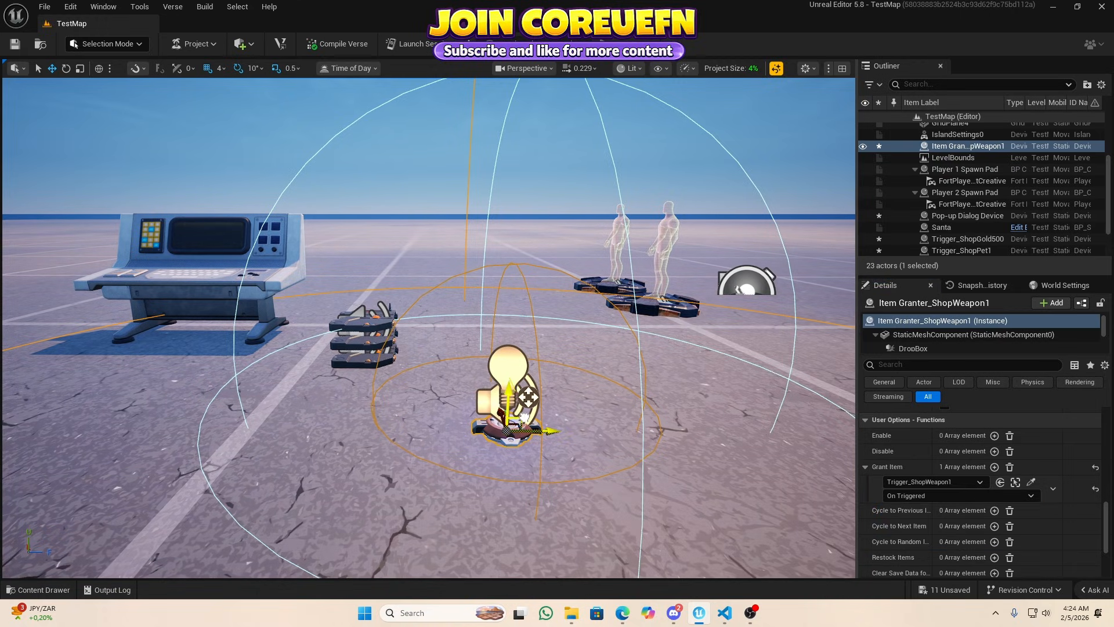
Inspect Trigger_ShopPet1 and Trigger_ShopGold500 in the trigger stack beside the Item Granter.
left_click(524, 417)
left_click(515, 422)
key("w")
right_click_drag(516, 422, 500, 415)
scroll(513, 420, "down", 2)
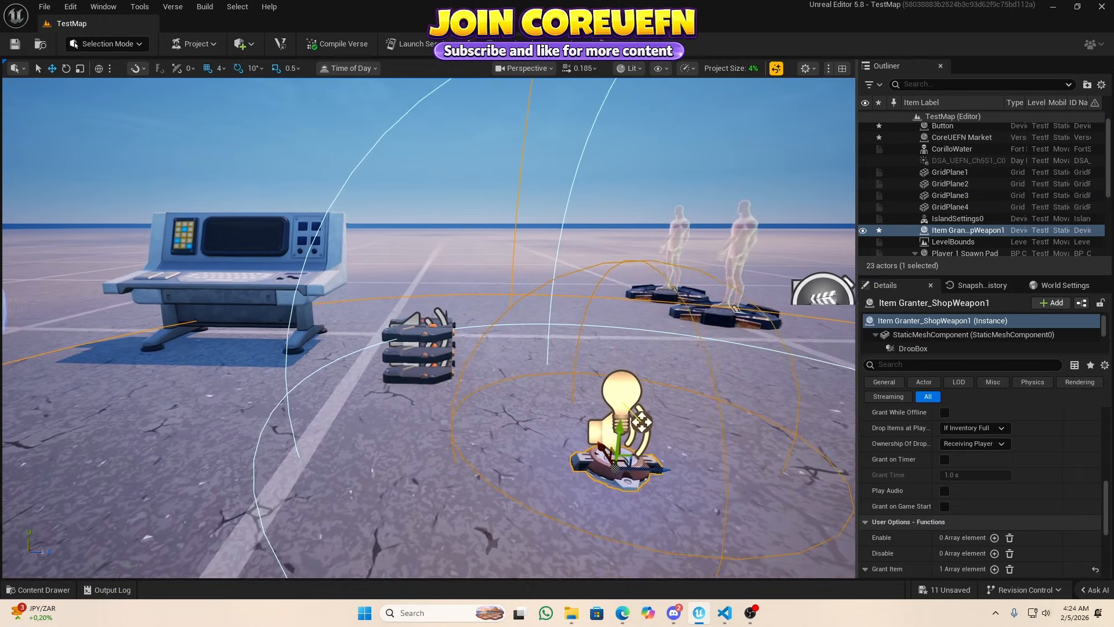
left_click(439, 352)
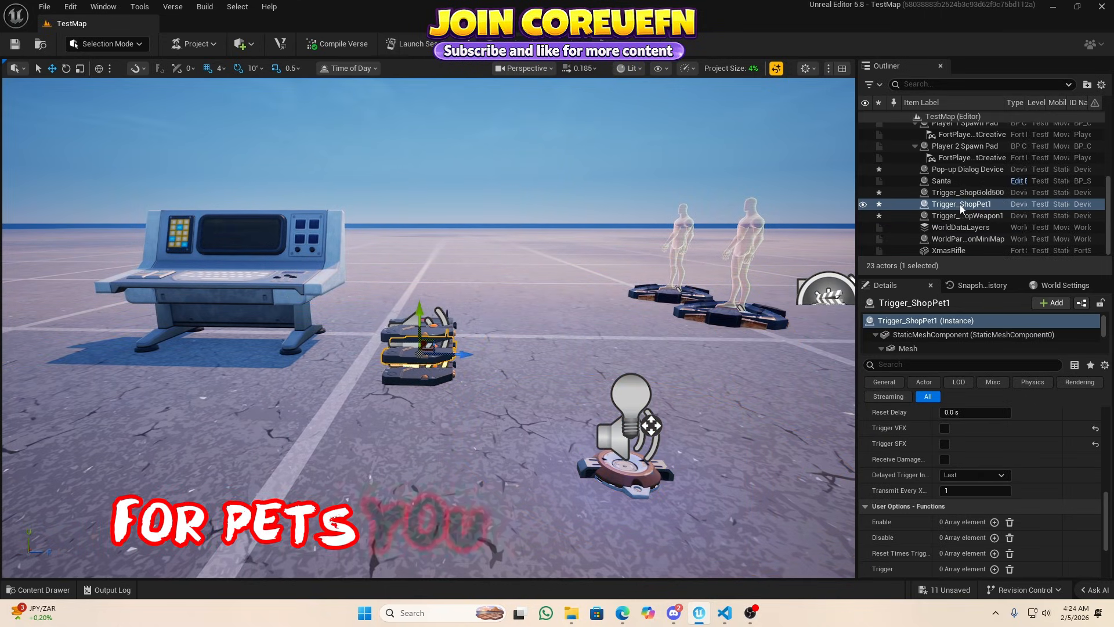
key("s")
mouse_move(668, 325)
right_mouse_down()
mouse_move(731, 313)
mouse_move(670, 313)
right_mouse_up()
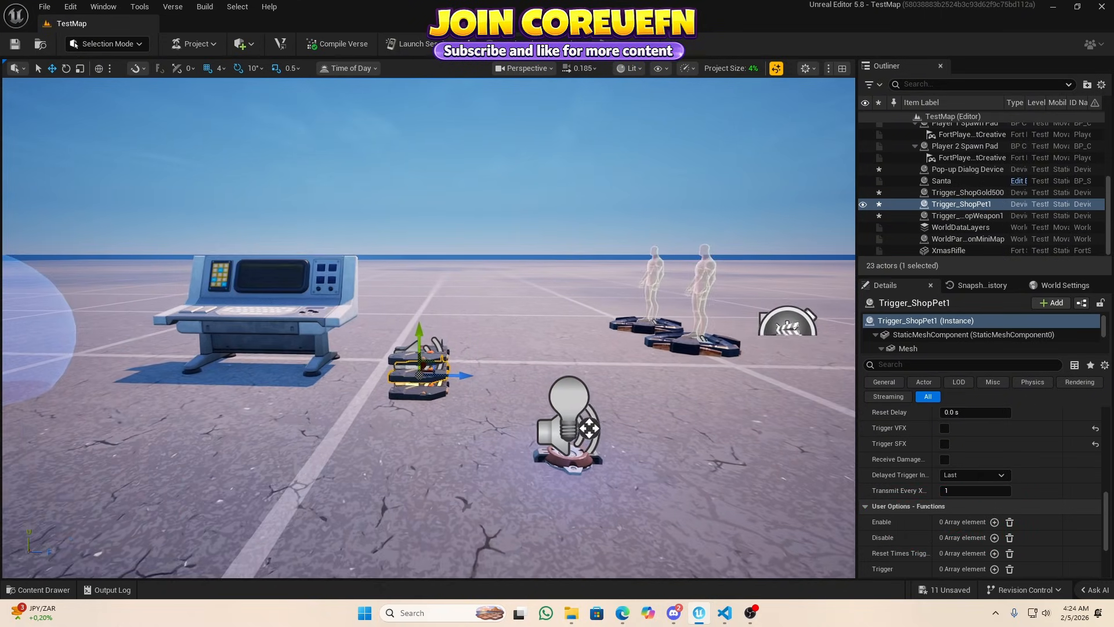
key("w")
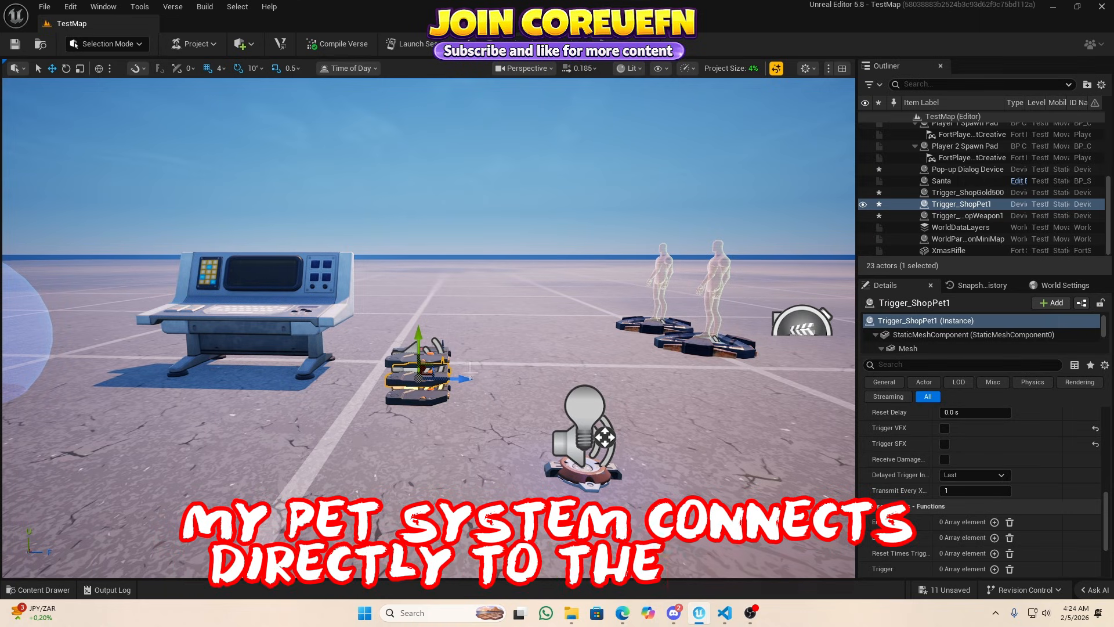
left_click(972, 193)
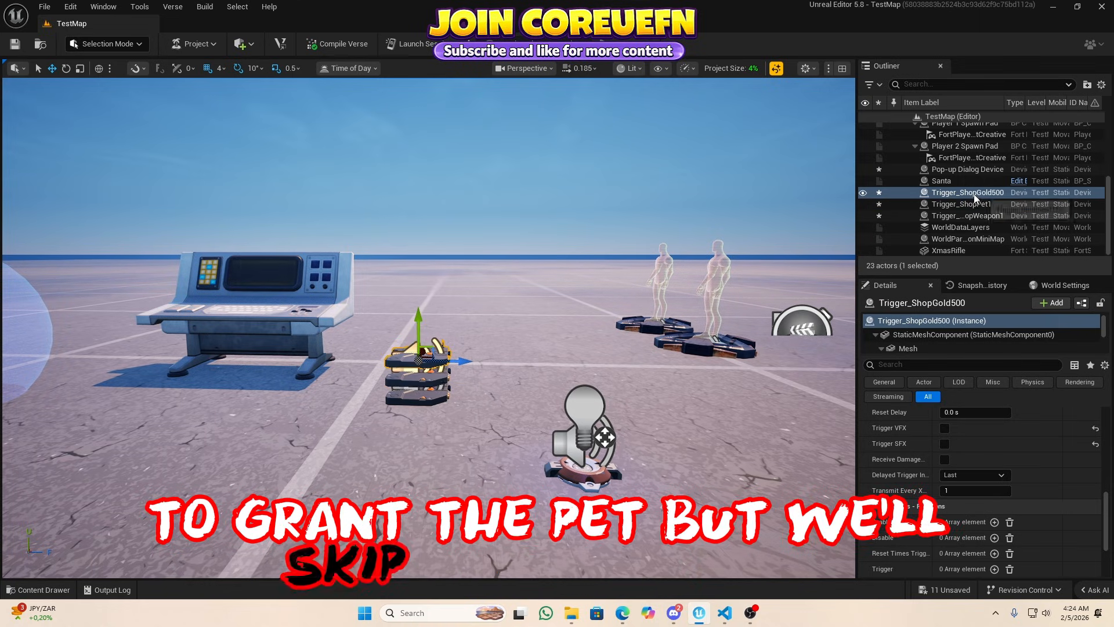
Duplicate the weapon Item Granter just above the original and set the copy's item to Gold with a quantity of 500.
left_click(594, 412)
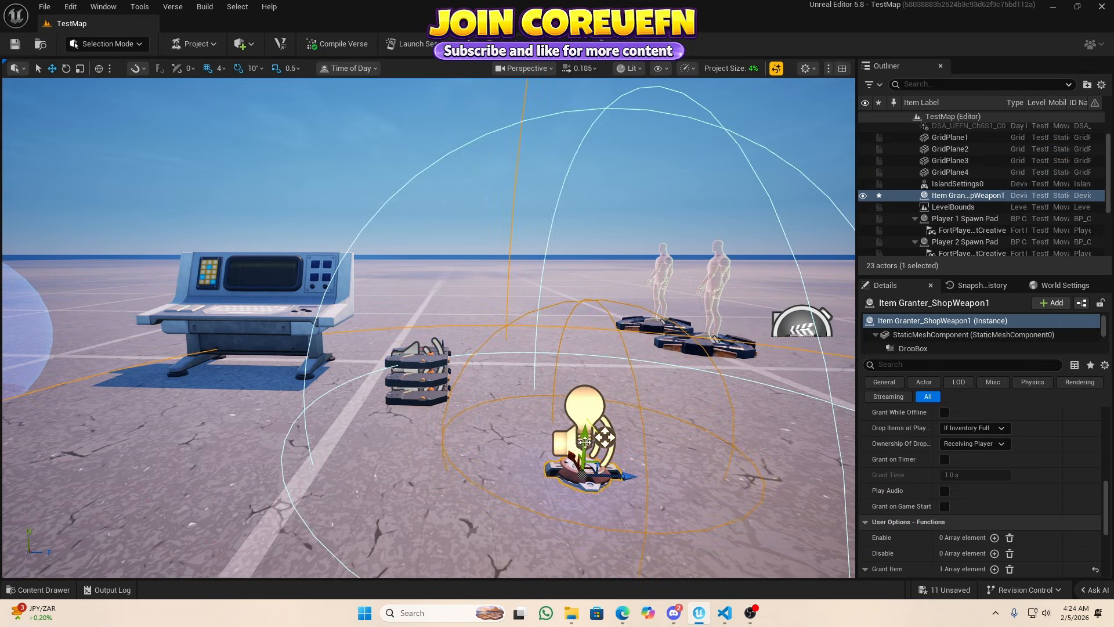
left_click_drag(585, 443, 585, 415, "alt")
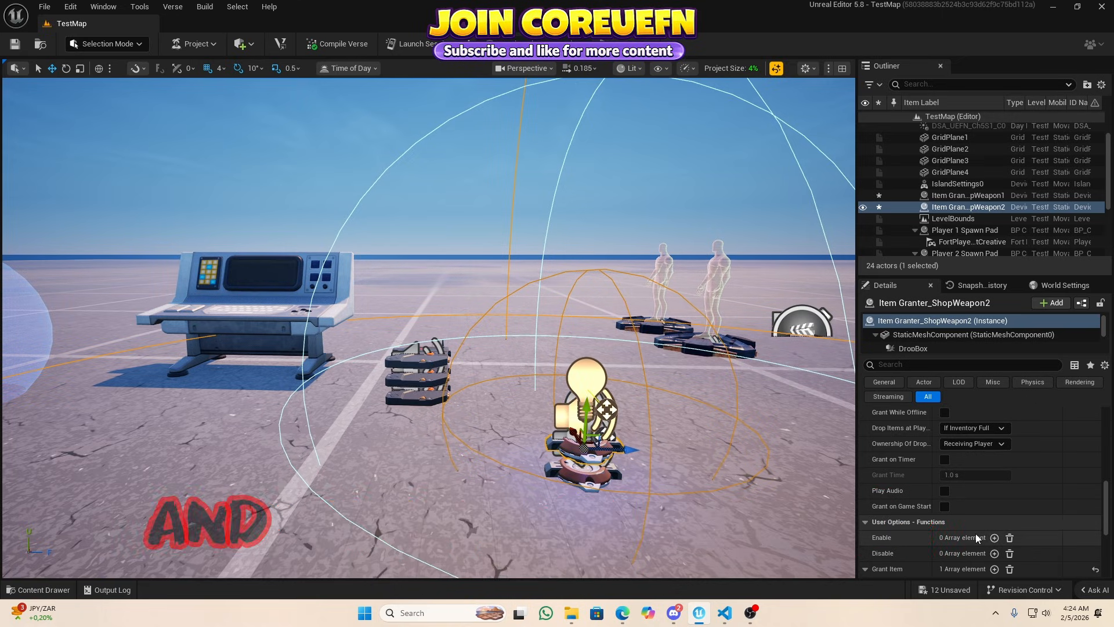
scroll(976, 534, "down", 5)
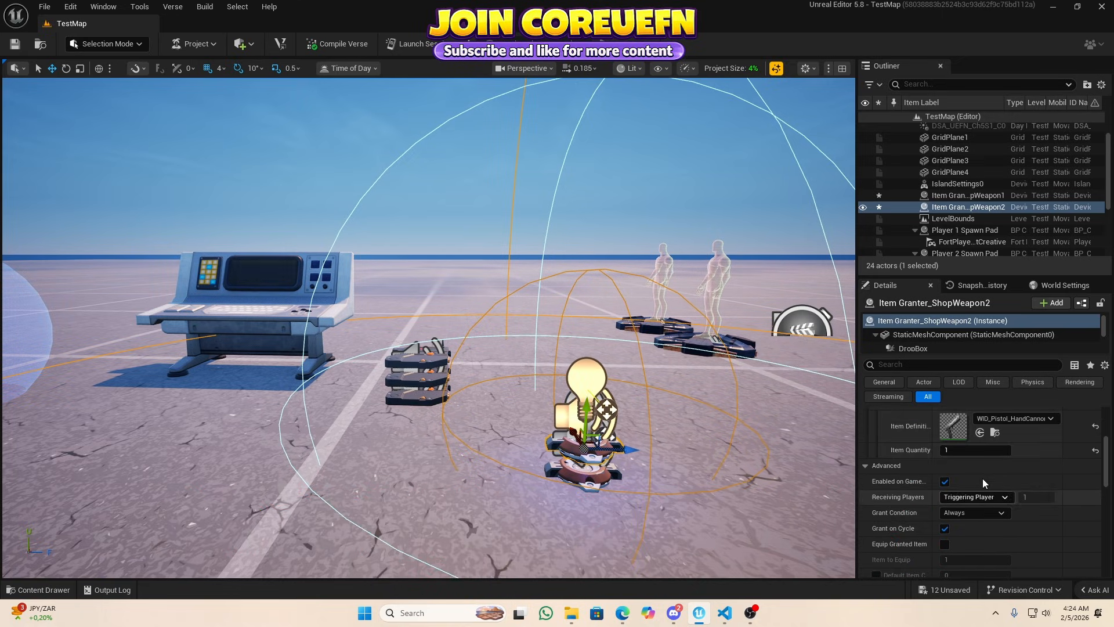
left_click(1019, 419)
type("gold")
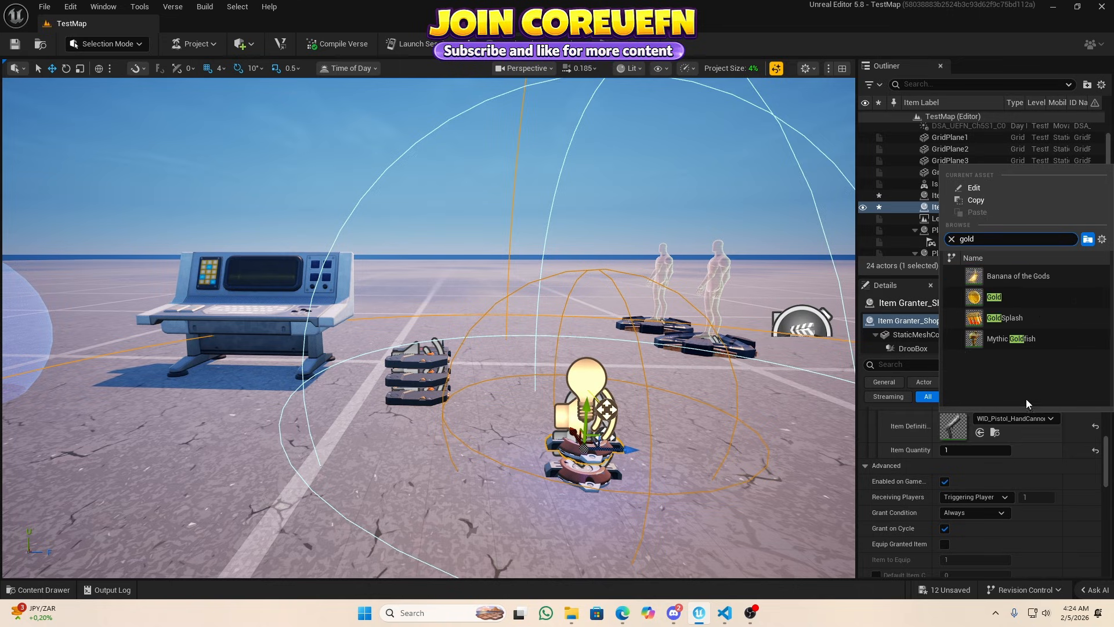
left_click(996, 298)
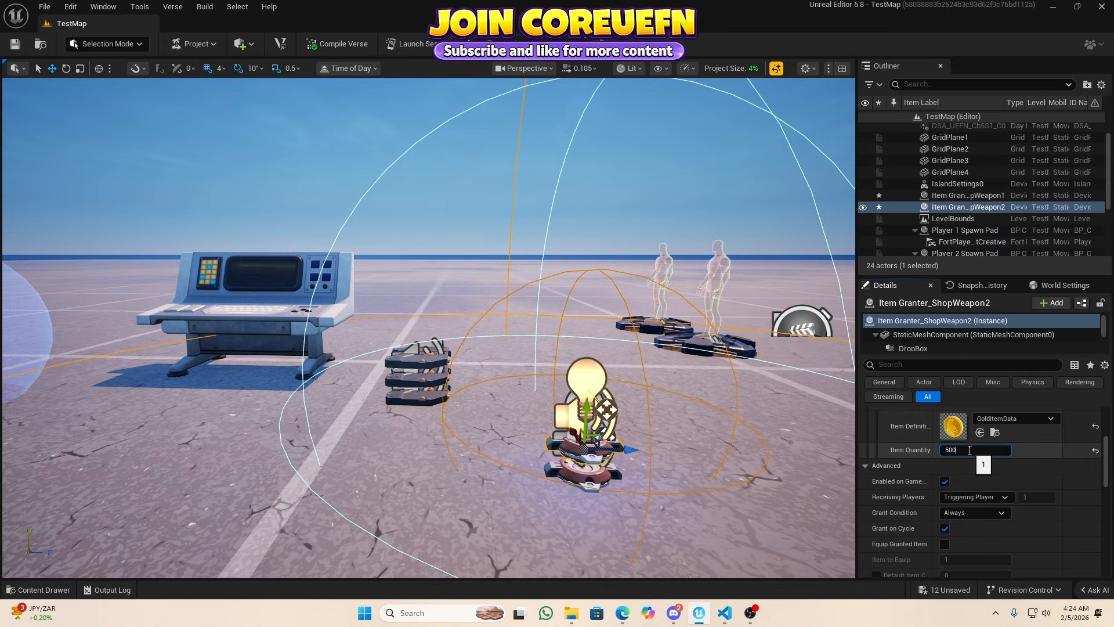
Bind the gold Item Granter's Grant Item function to Trigger_ShopGold500's On Triggered event and save the level.
scroll(943, 476, "down", 5)
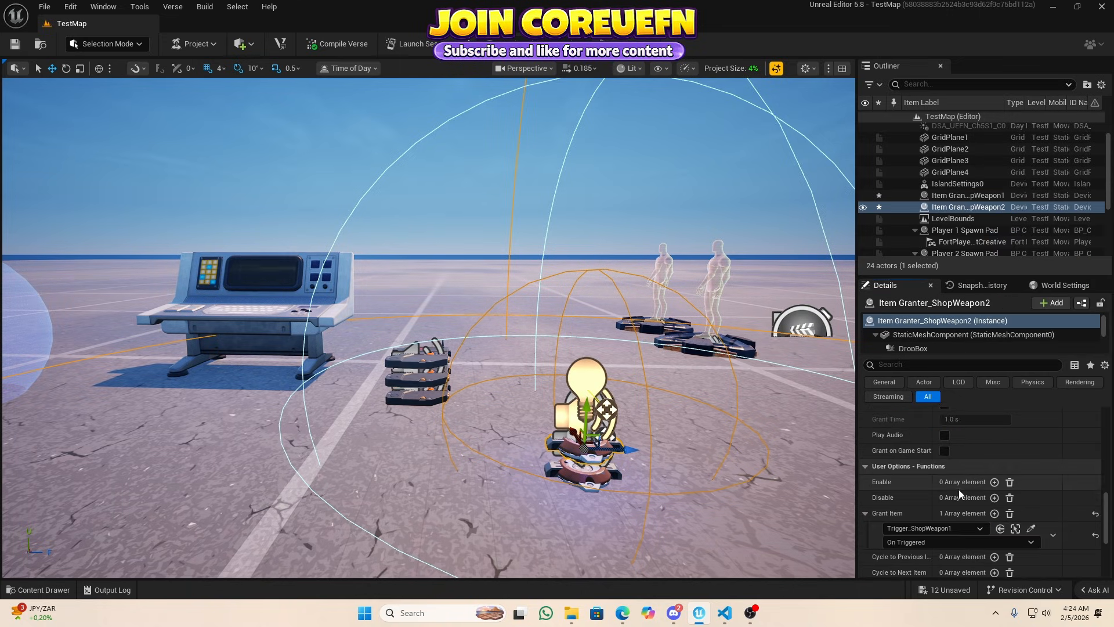
left_click(1031, 528)
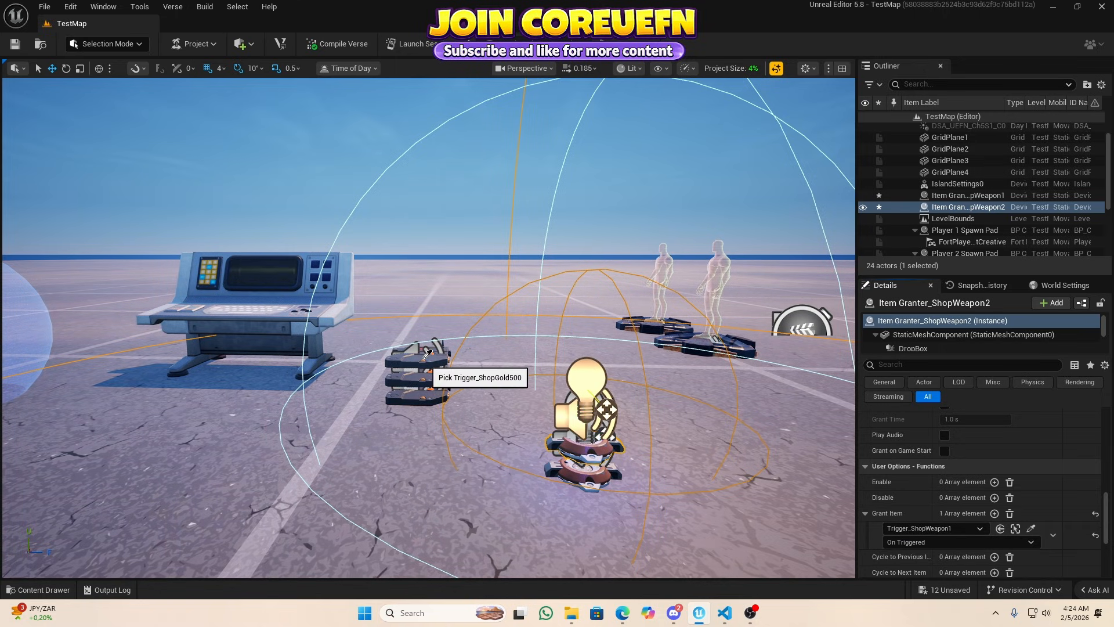
left_click(944, 542)
left_click(907, 556)
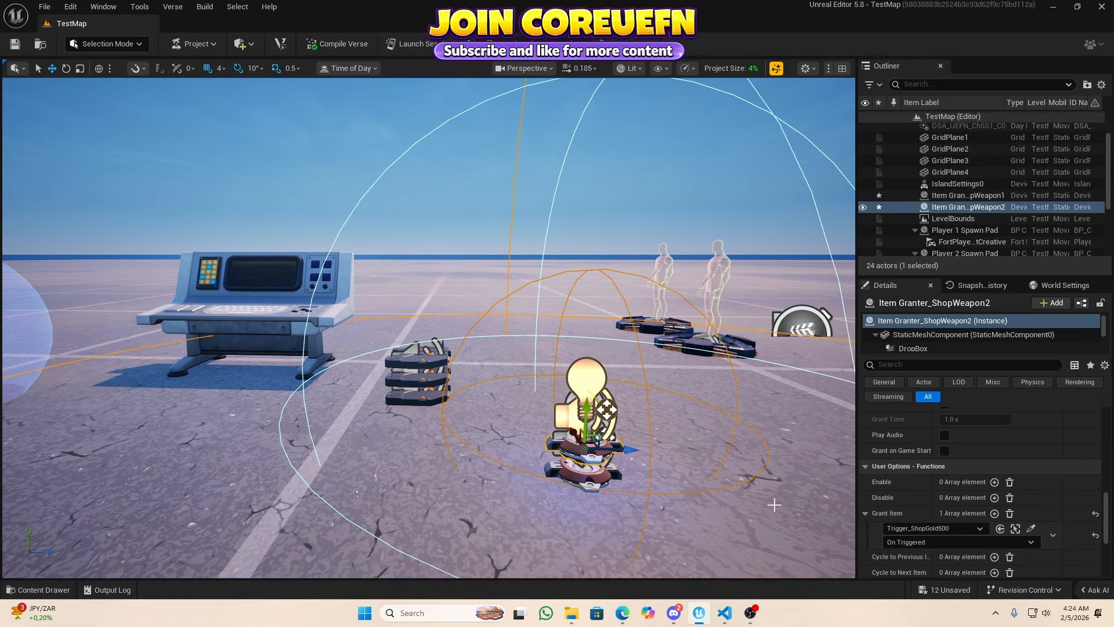
right_click_drag(697, 482, 696, 482)
key("ctrl+s")
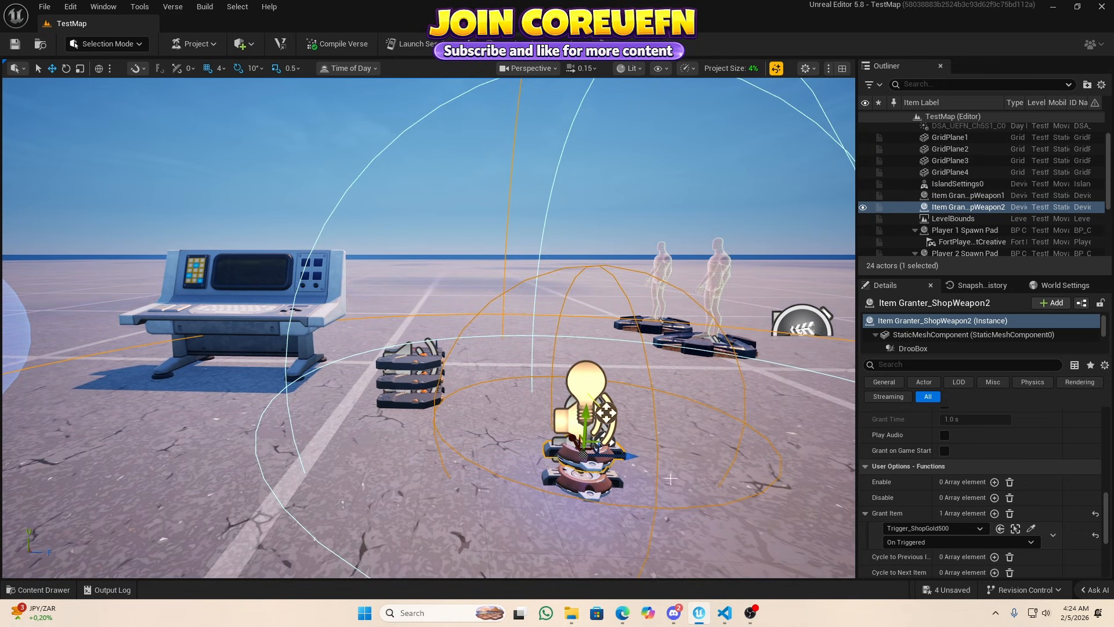
Link the CoreUEFN Market device's TriggerGun, TriggerGold and TriggerPet to Trigger_ShopWeapon1, Trigger_ShopGold500 and Trigger_ShopPet1.
left_click(273, 324)
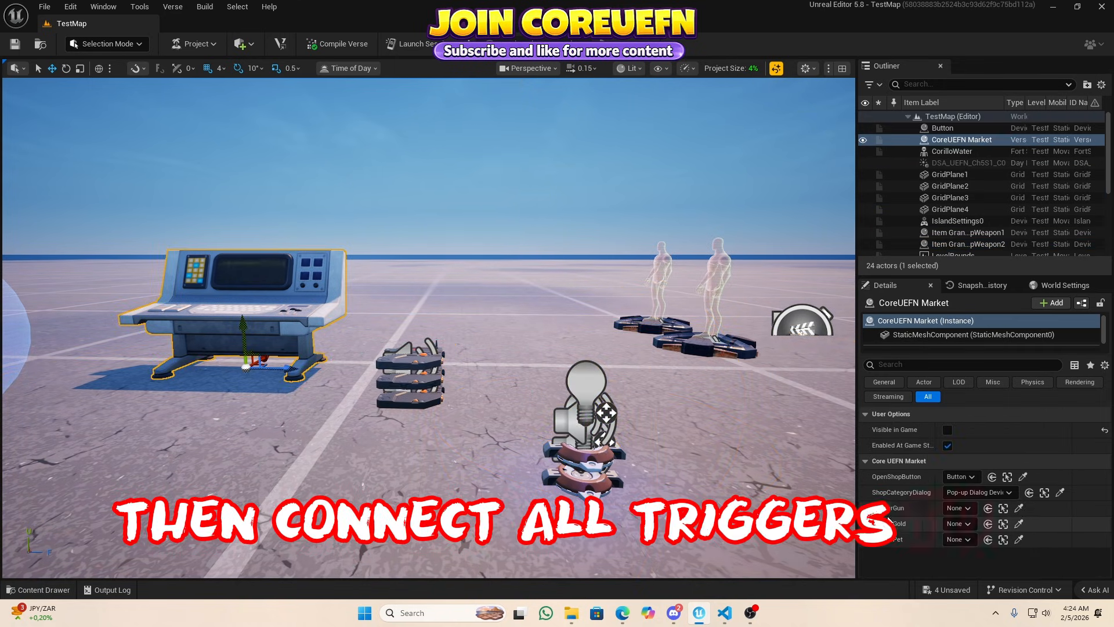
left_click(1019, 508)
left_click(479, 418)
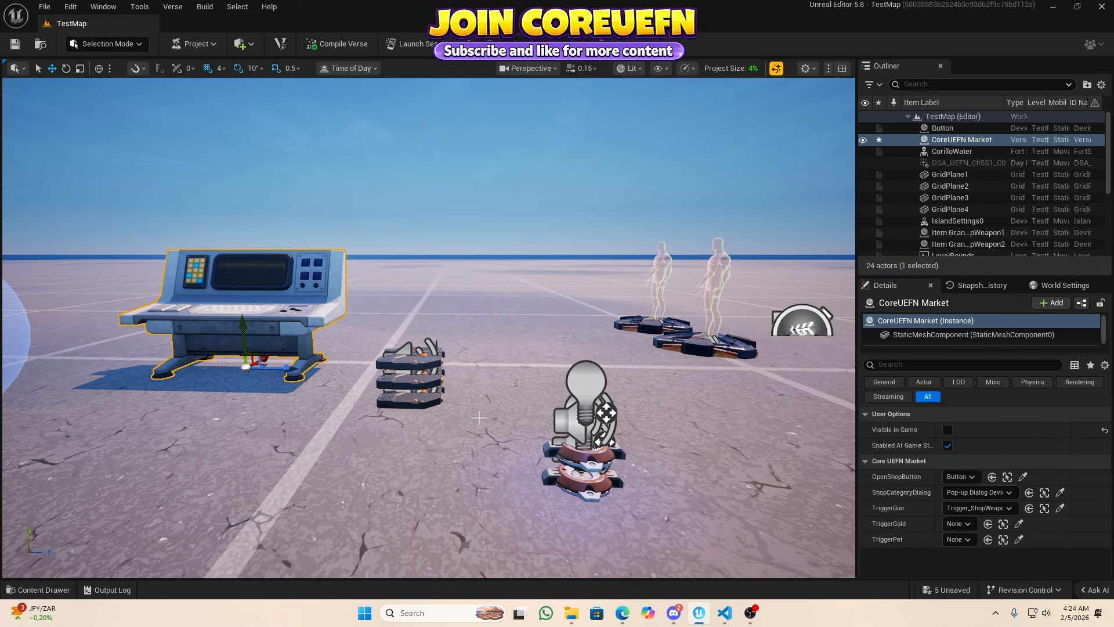
left_click(1018, 523)
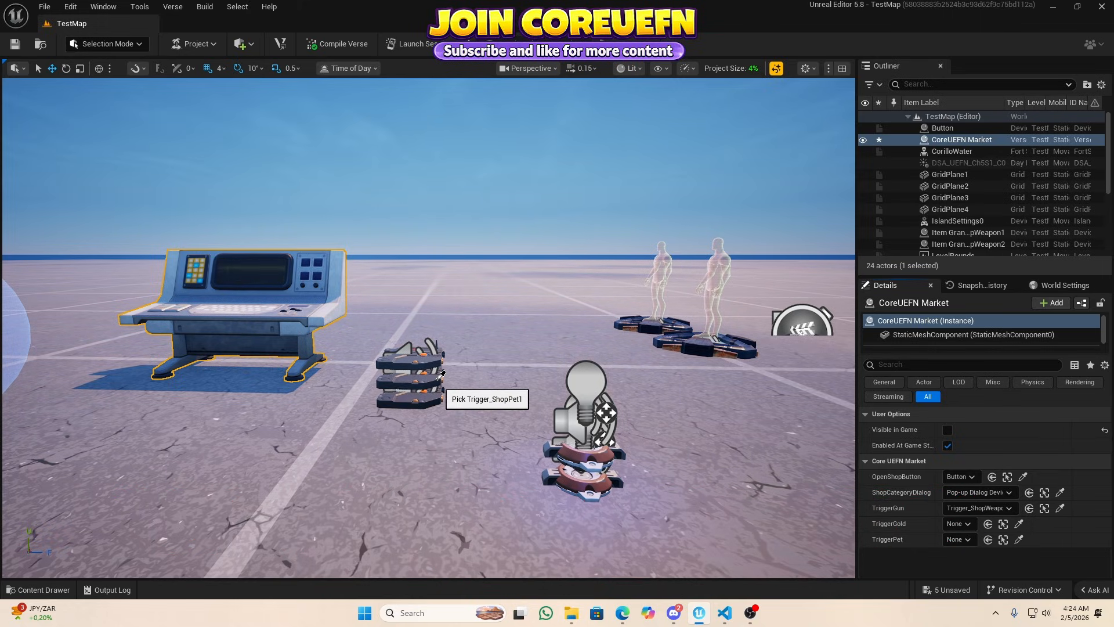
left_click(437, 354)
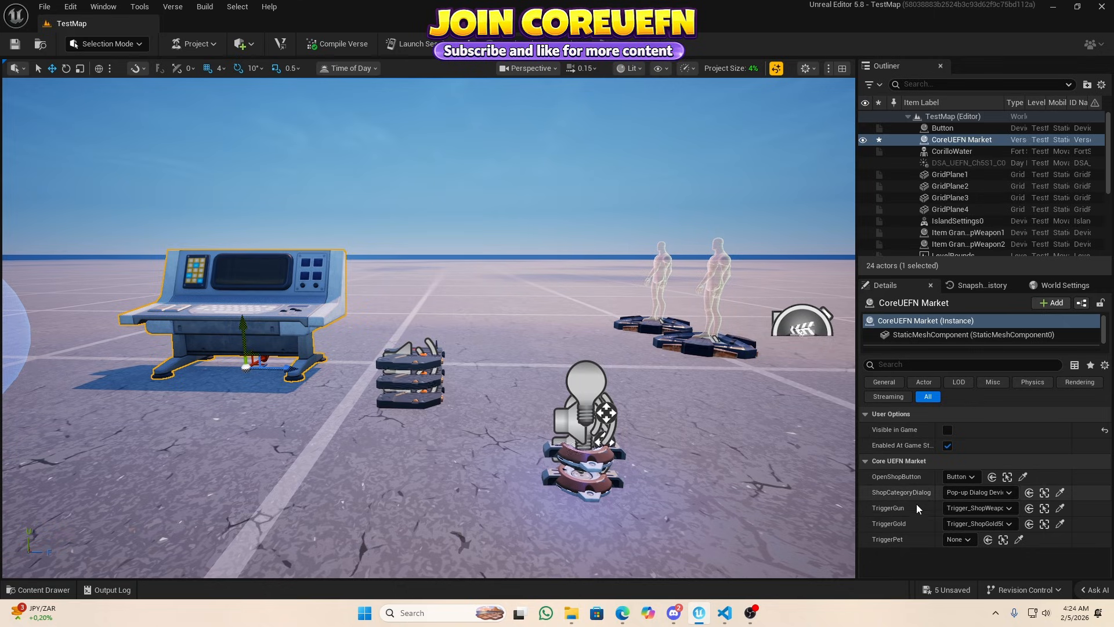
left_click(1018, 539)
left_click(440, 374)
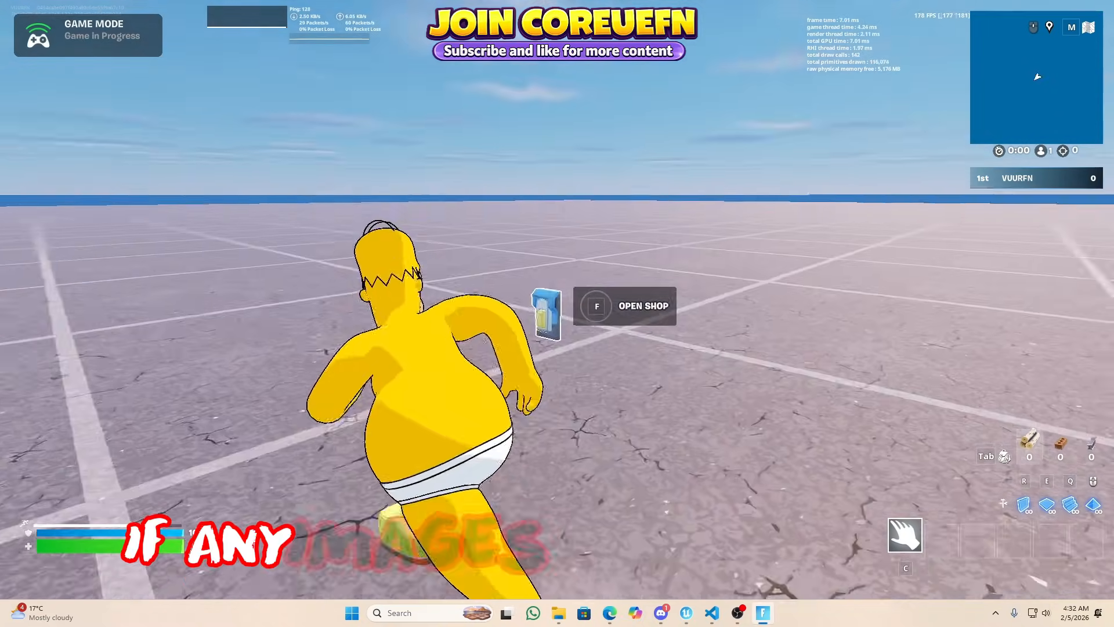
key("e")
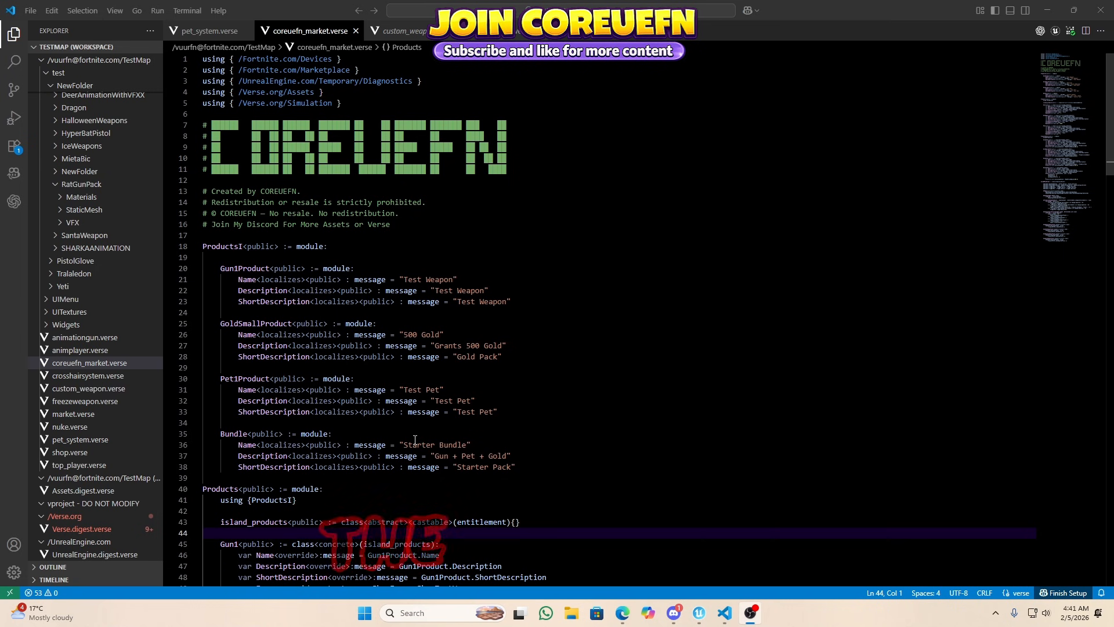
Locate the ShopIcons folder reference in the Gun1 icon line of coreuefn_market.verse, and switch to Unreal Editor to check the project content.
left_click(586, 391)
scroll(540, 418, "down", 10)
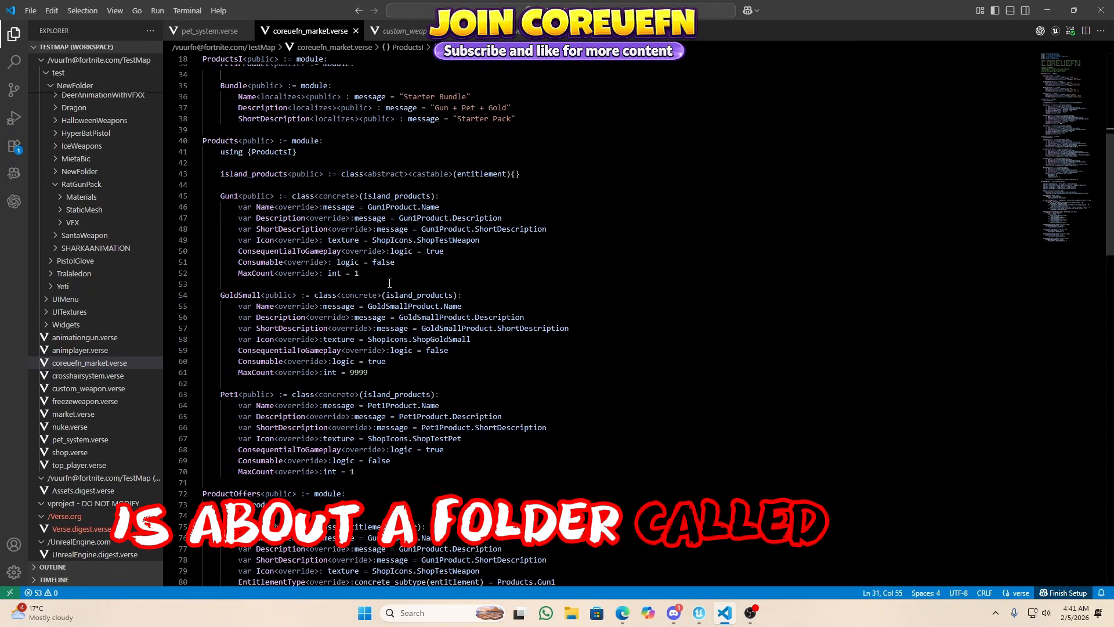
left_click_drag(373, 240, 388, 241)
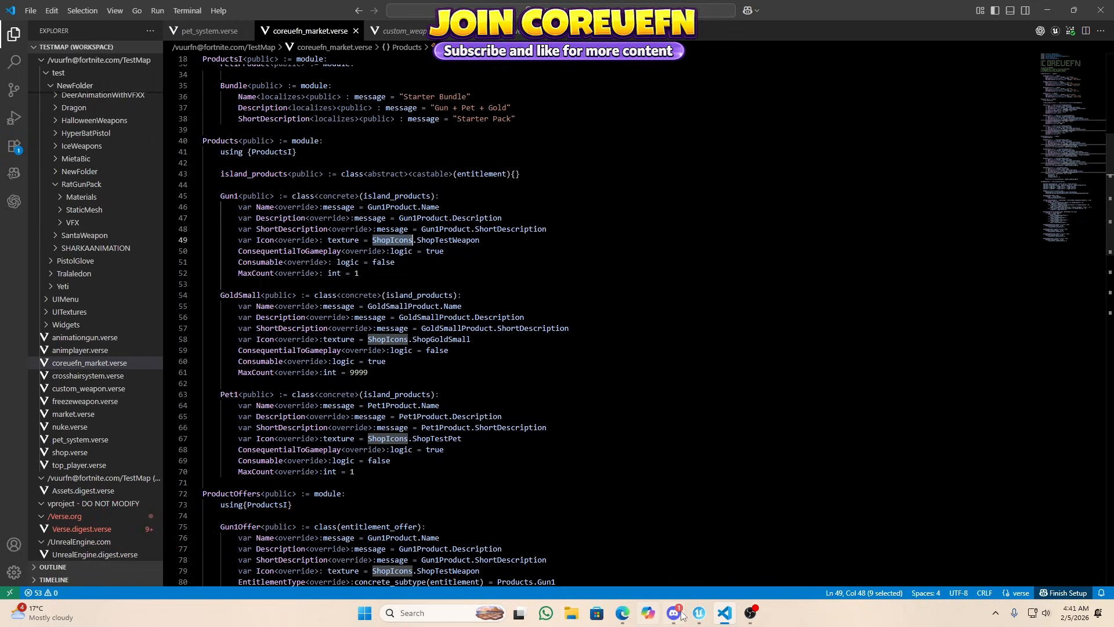
left_click(699, 613)
key("ctrl+space")
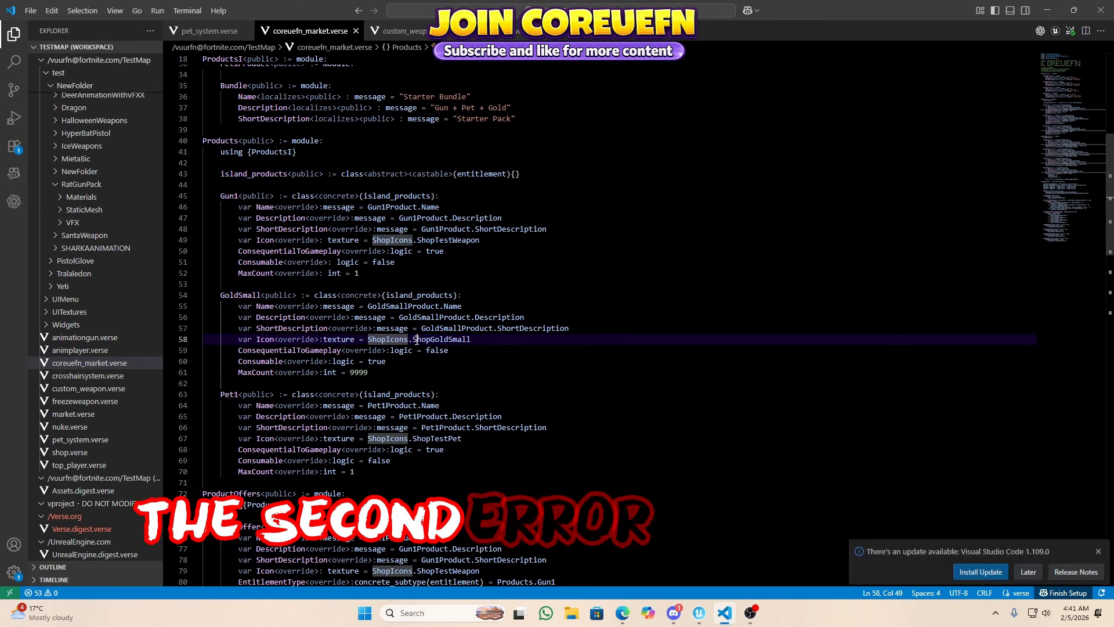
Check the ShopGoldSmall icon name in the GoldSmall product code against the matching texture in Unreal Editor's ShopIcons folder.
double_click(442, 339)
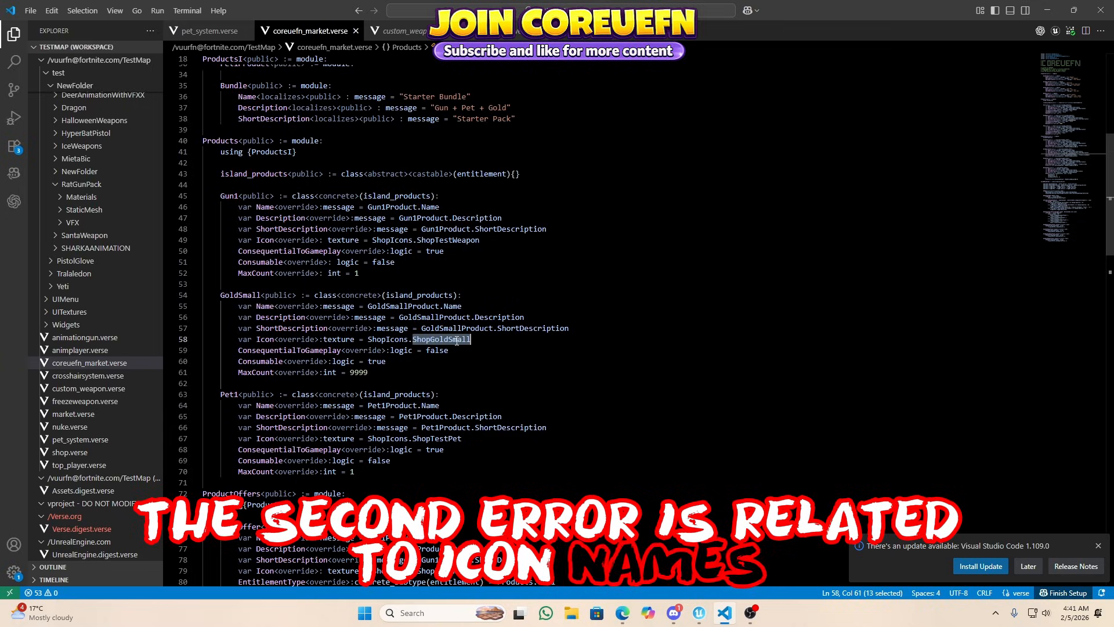
mouse_move(457, 342)
left_click(444, 294)
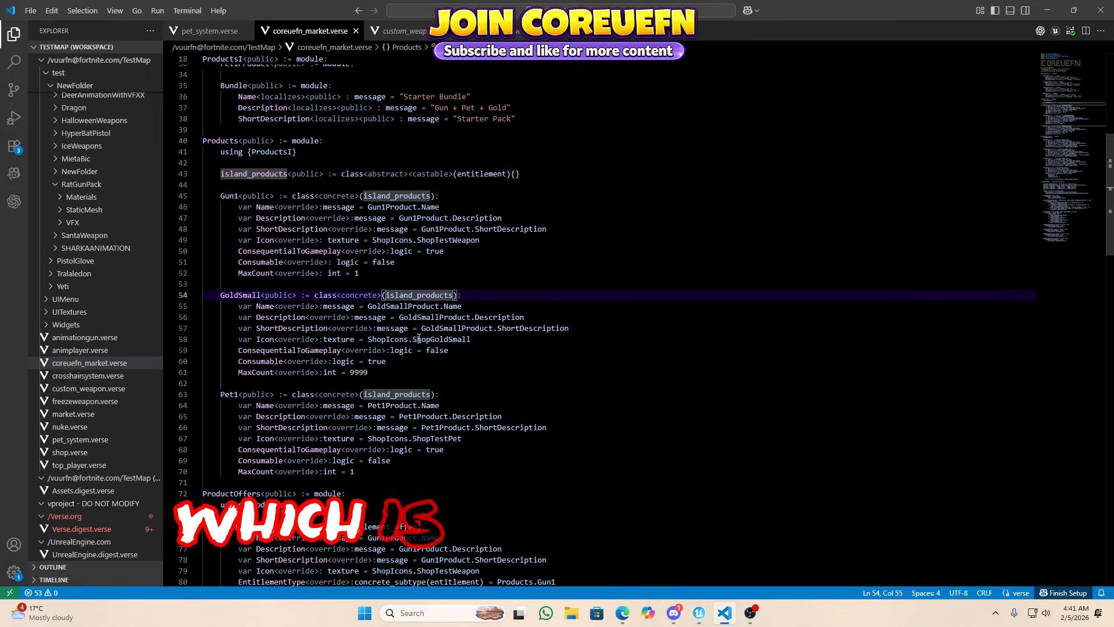
double_click(462, 339)
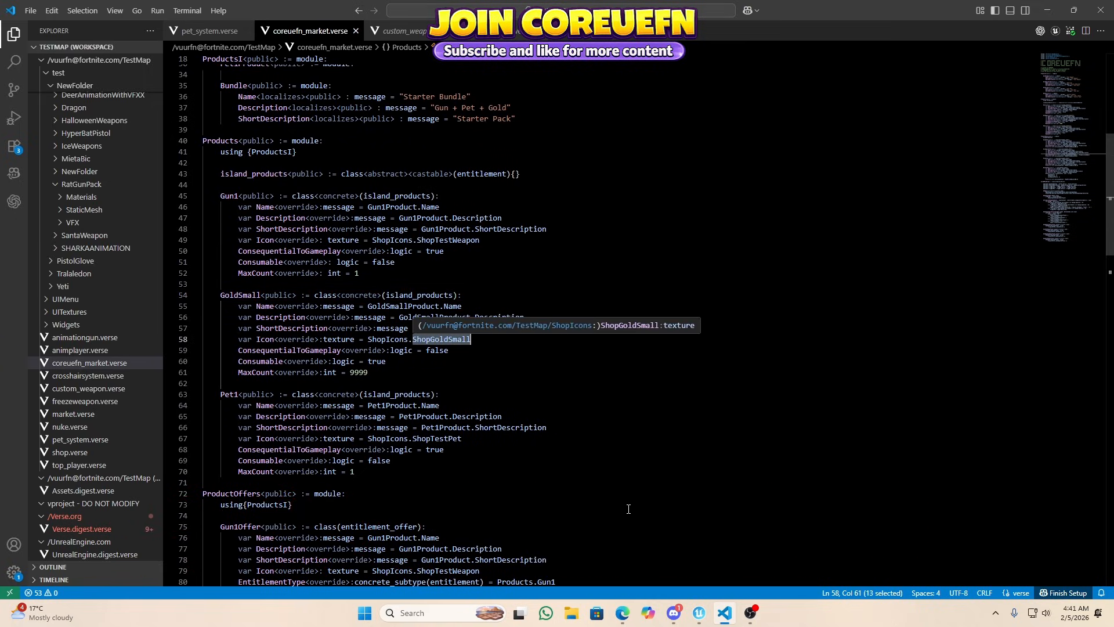
key("alt+Tab")
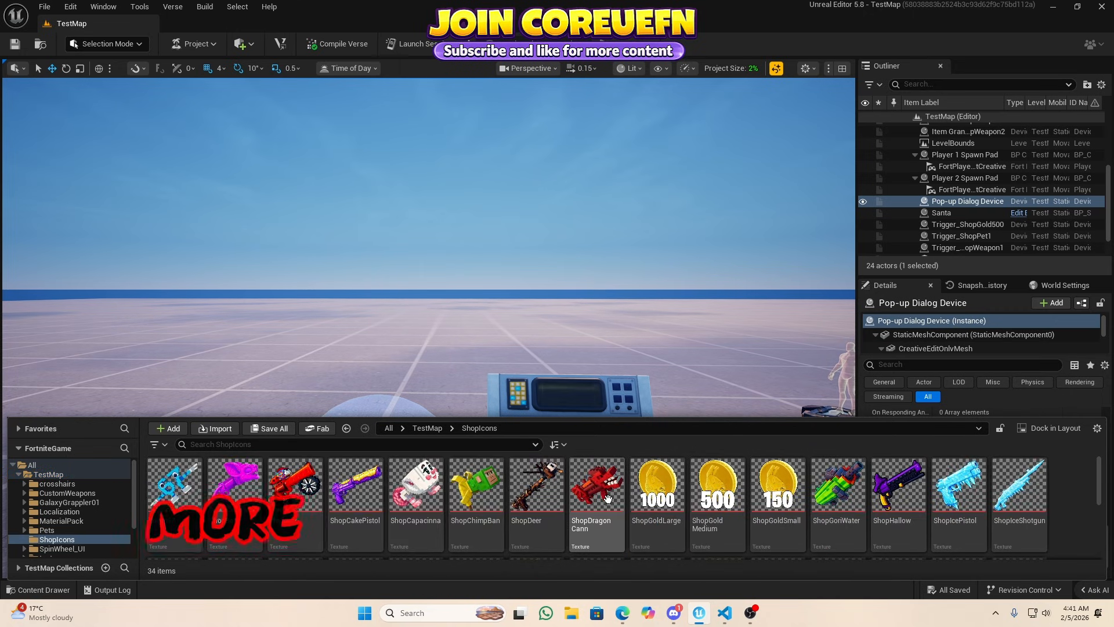
left_click(777, 491)
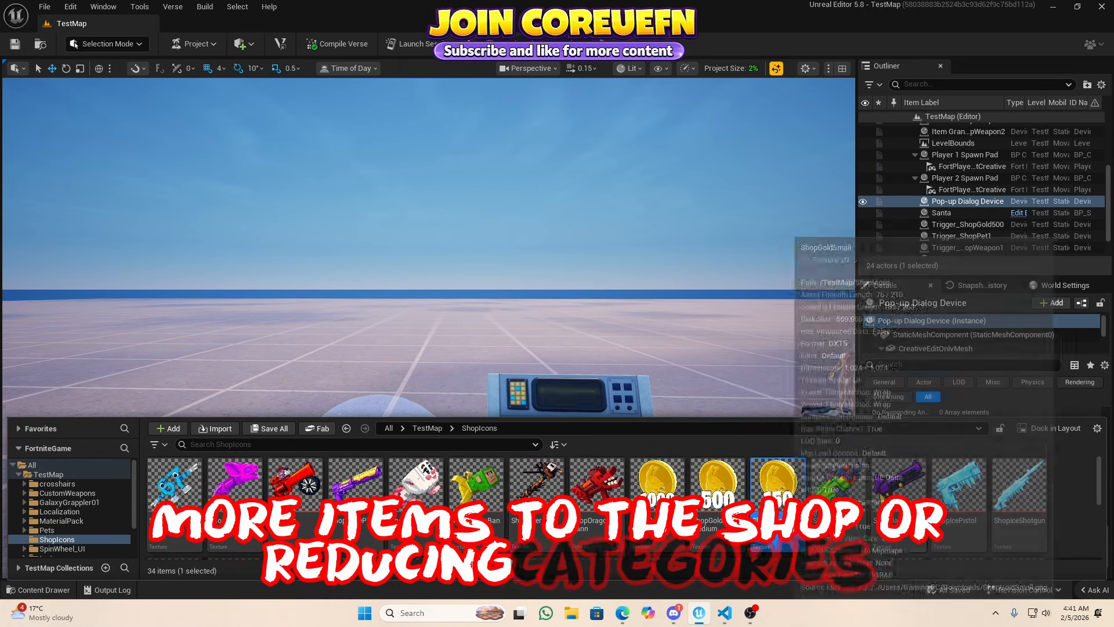
Compare the Pet1 product's icon name in the Verse code with the ShopTestPet texture in Unreal Editor's ShopIcons folder.
left_click(701, 614)
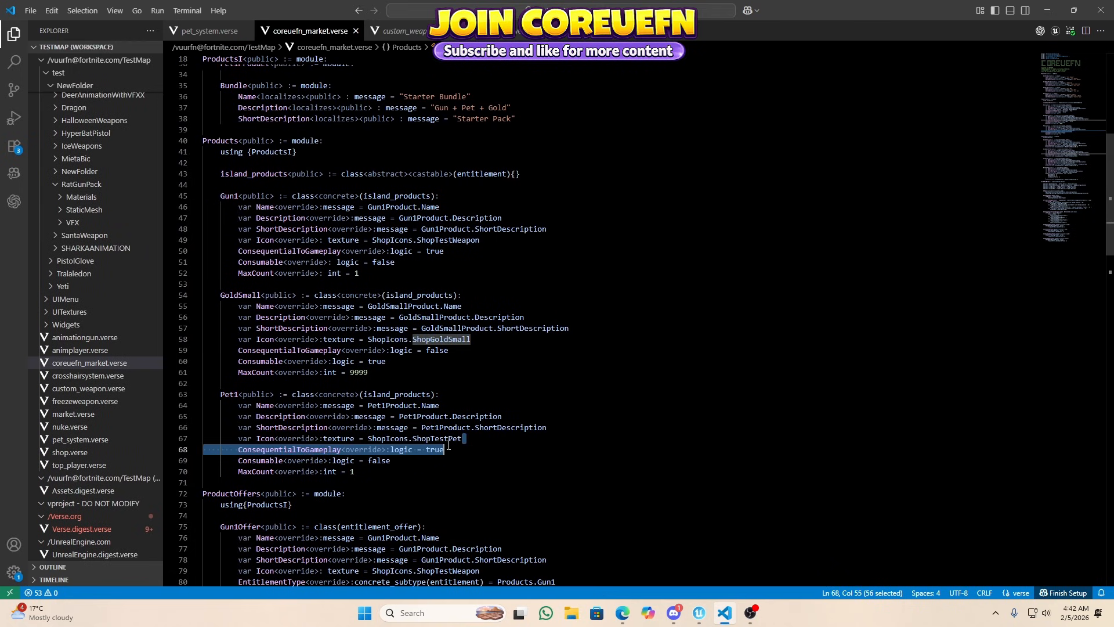
left_click(699, 613)
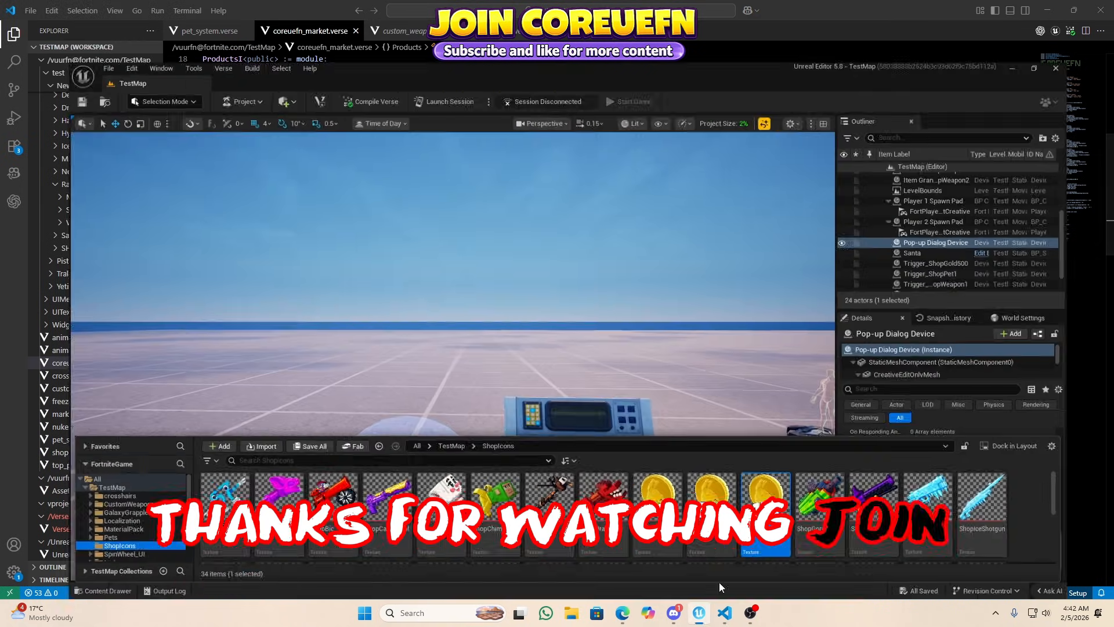
scroll(711, 525, "down", 3)
left_click(776, 490)
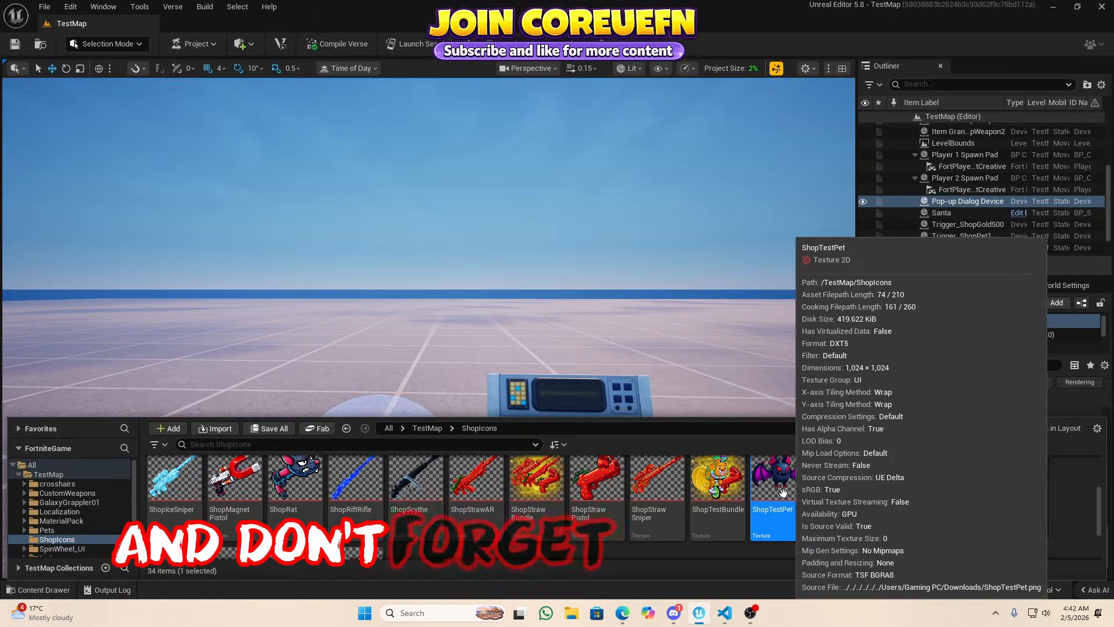